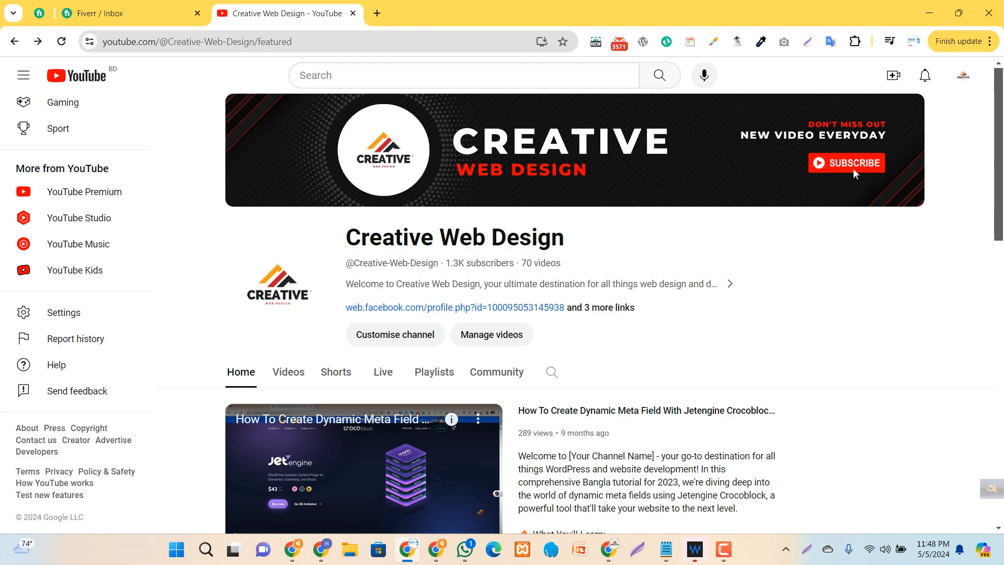
Step: Look through the Creative Web Design channel's home page and its list of latest videos
scroll(855, 174, down, 5)
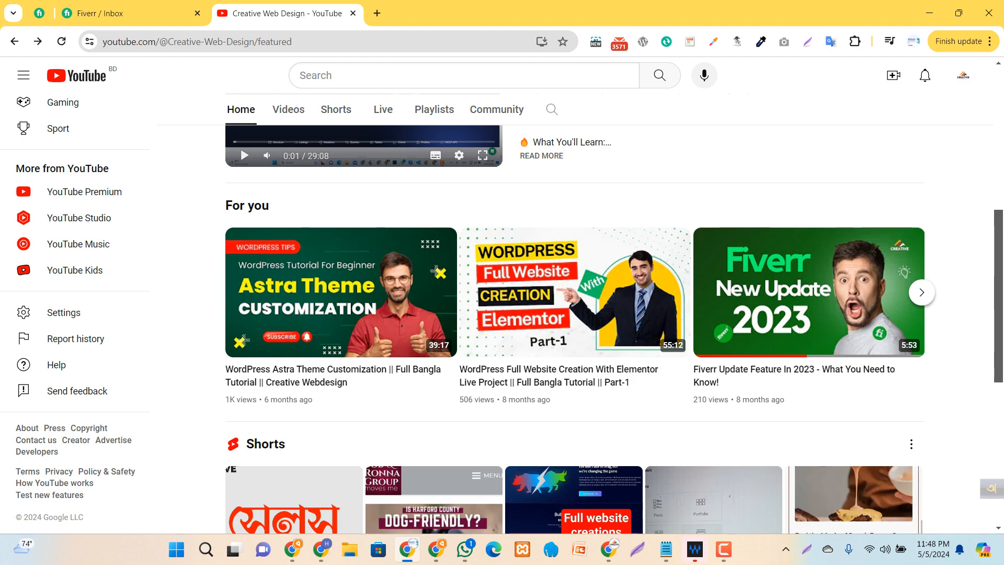
scroll(853, 103, up, 6)
scroll(614, 301, up, 1)
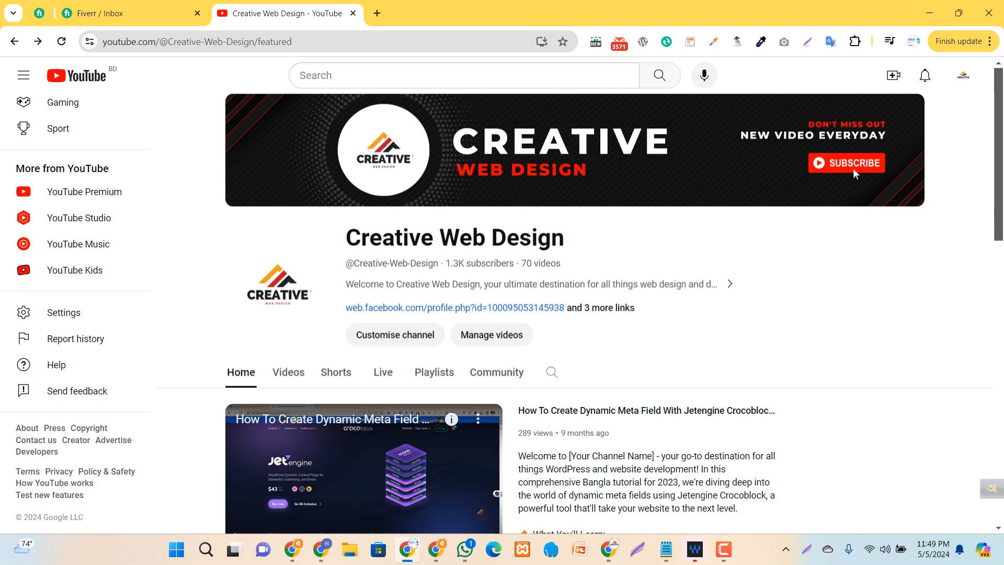
scroll(575, 301, down, 5)
scroll(576, 301, down, 7)
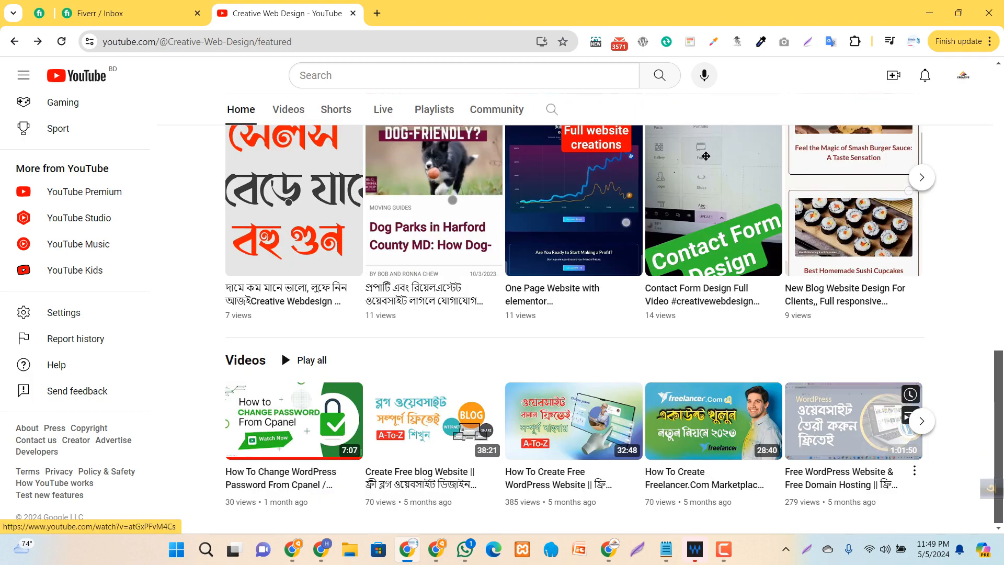
scroll(576, 301, up, 8)
click(288, 109)
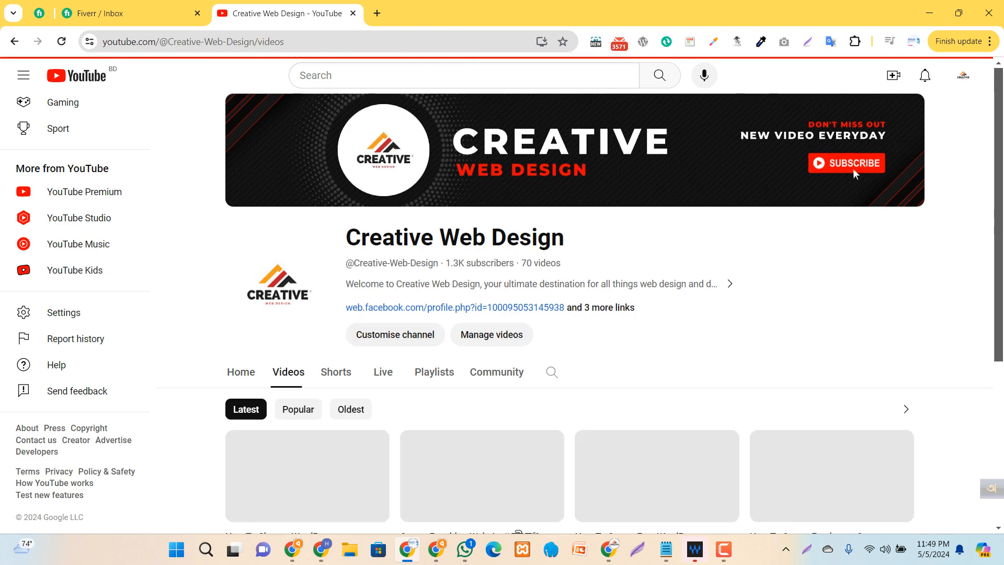
scroll(856, 174, down, 6)
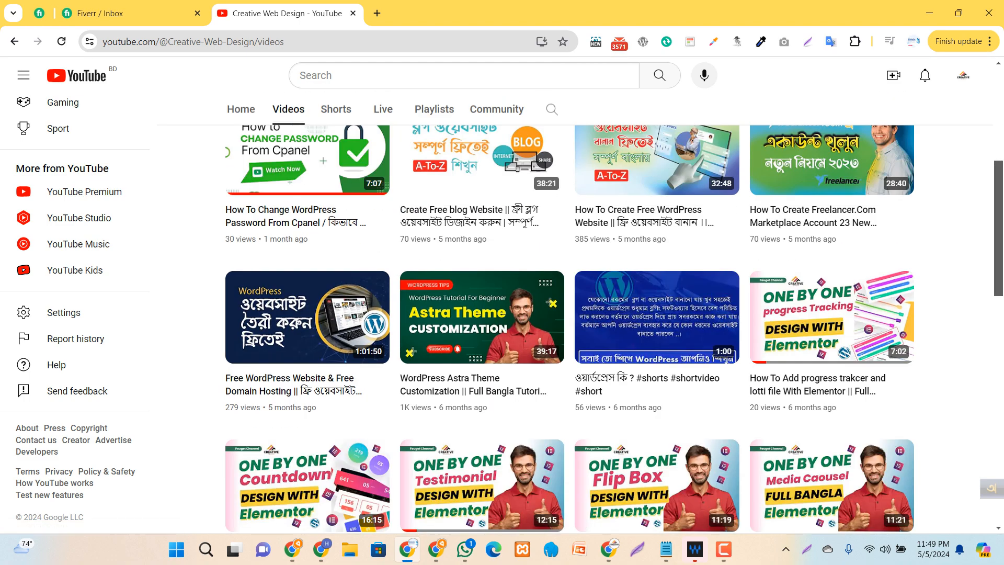
scroll(570, 330, down, 7)
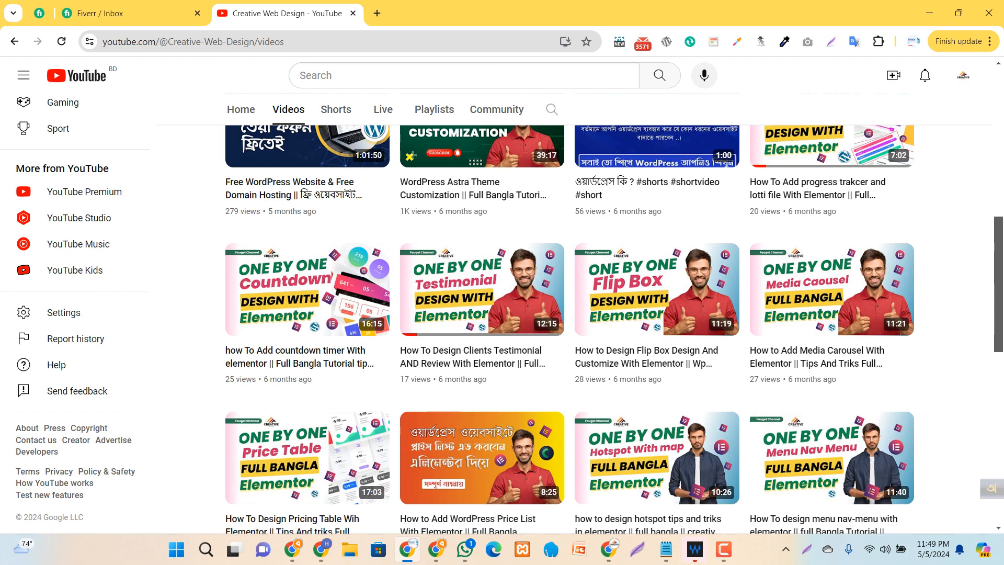
scroll(570, 329, down, 3)
scroll(570, 329, up, 6)
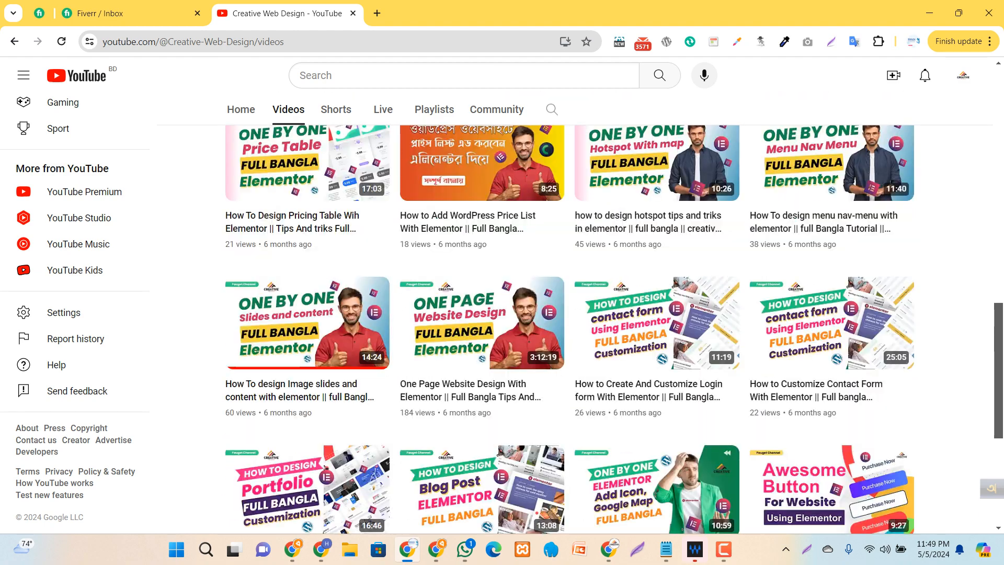
scroll(855, 174, up, 10)
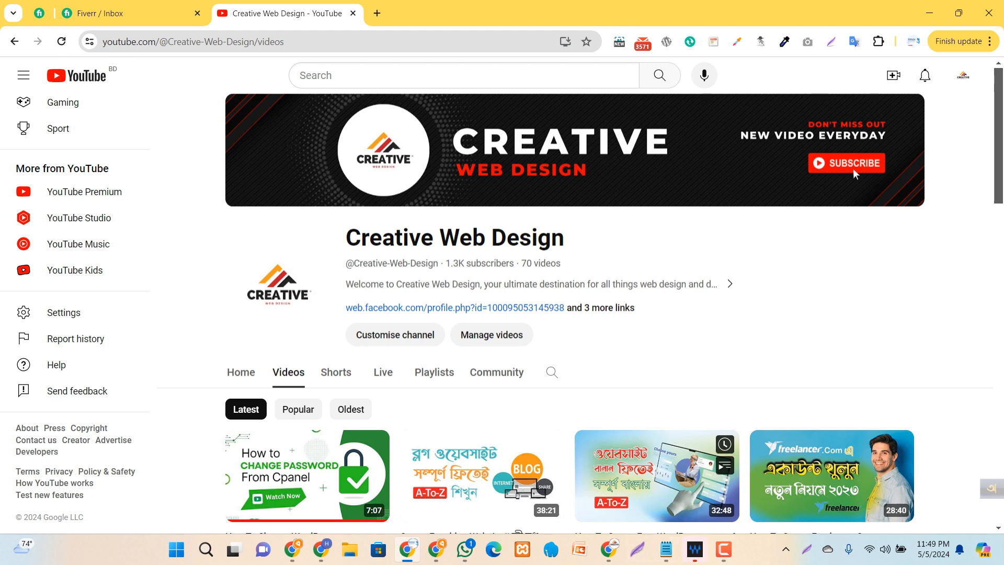
Step: Switch to the WordPress dashboard of the demo site and open the list of all pages in a new tab
click(604, 476)
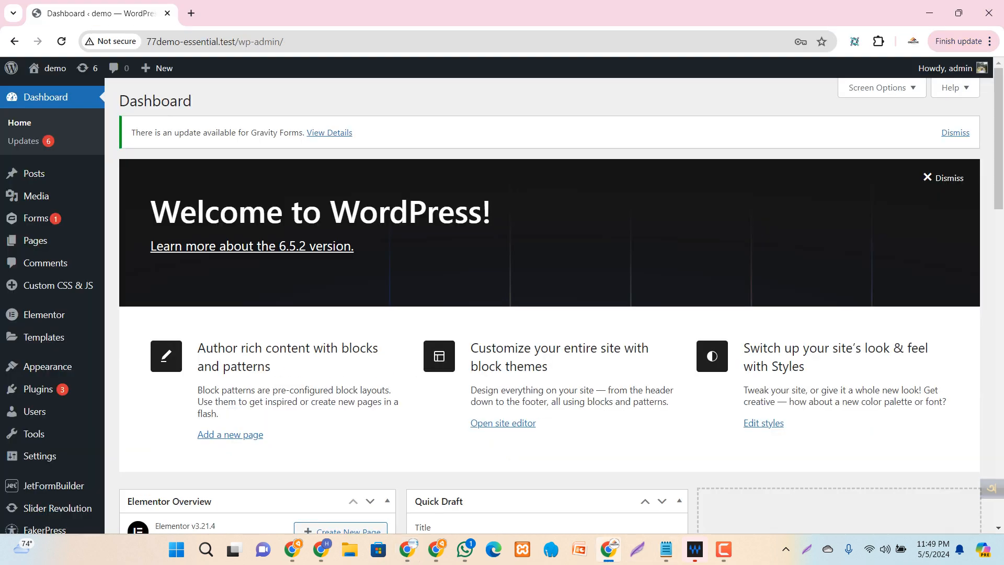
mouse_move(63, 197)
mouse_move(35, 241)
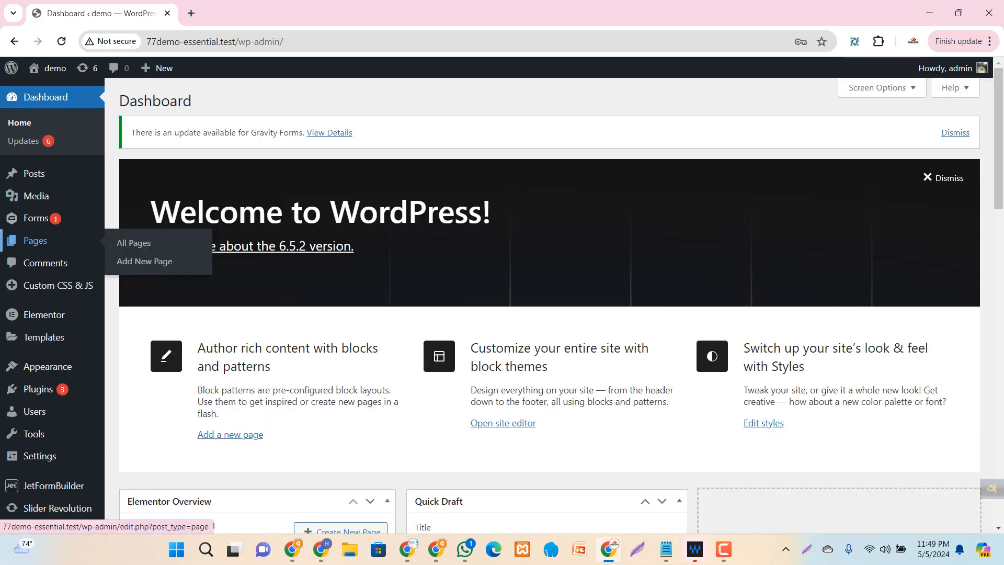
ctrl+click(133, 243)
click(230, 14)
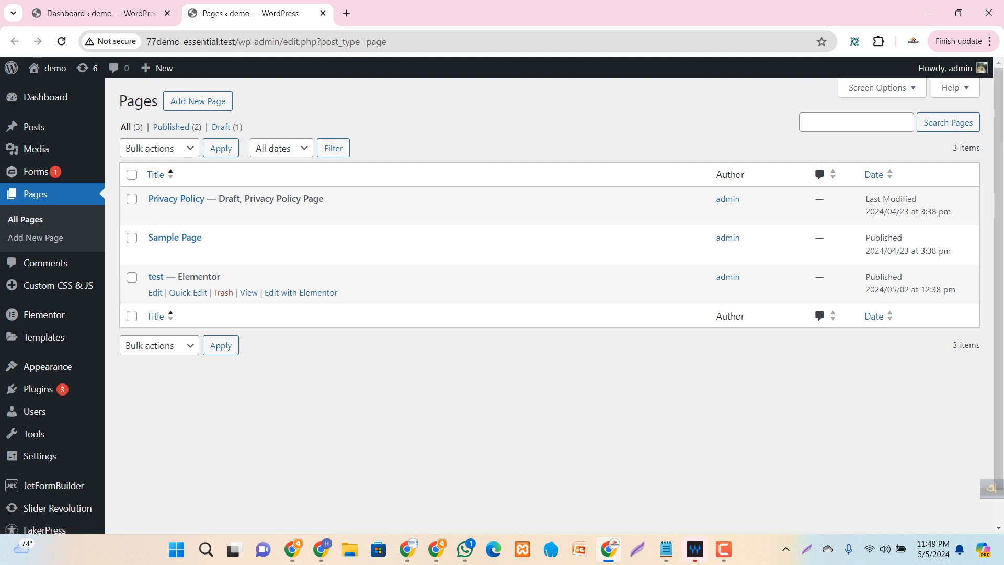
Step: View the published test page in a new tab and bring up its contact form
ctrl+click(249, 292)
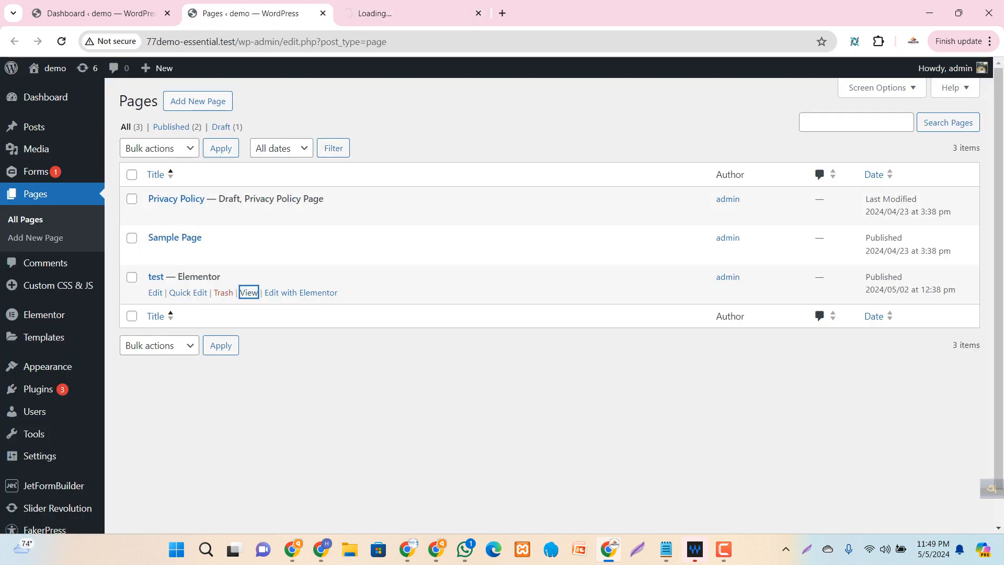
key(ctrl+Tab)
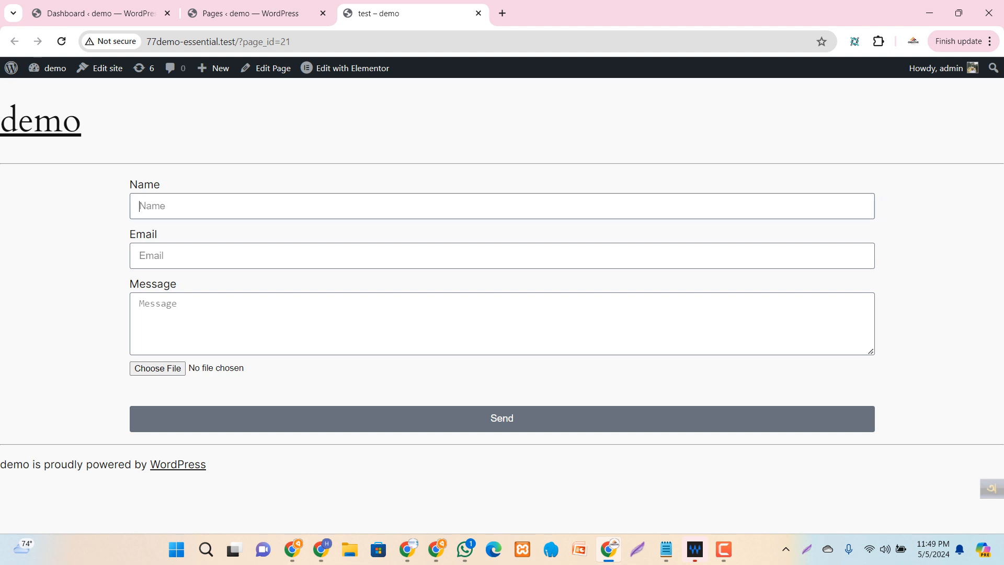
click(140, 256)
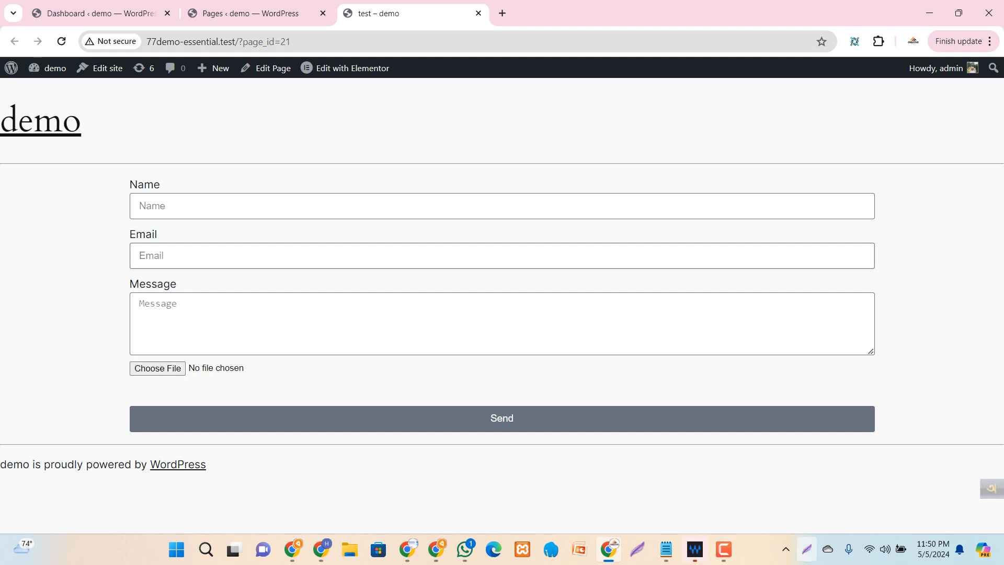
click(807, 549)
mouse_move(213, 364)
mouse_down()
mouse_move(253, 399)
mouse_move(557, 467)
mouse_up()
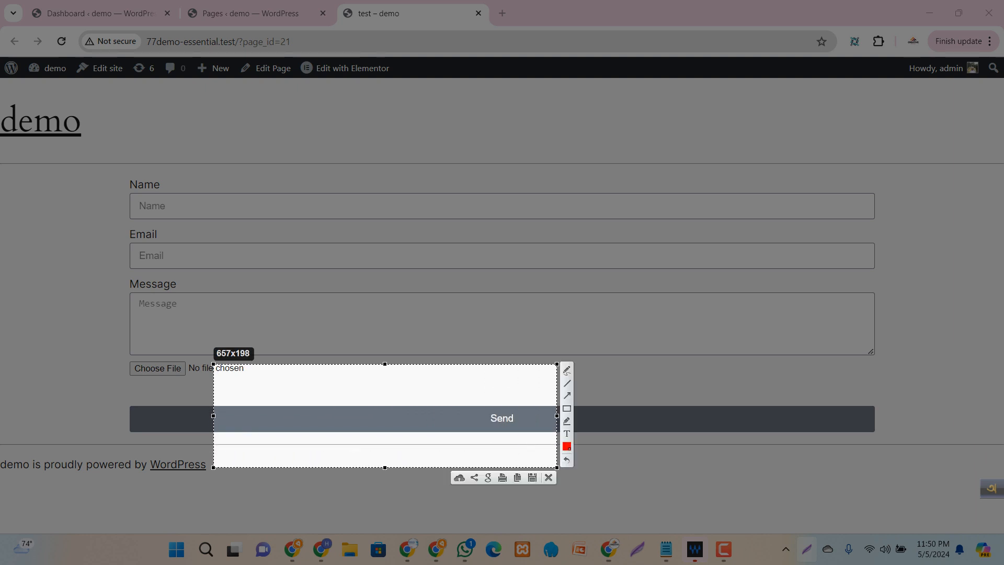
click(549, 478)
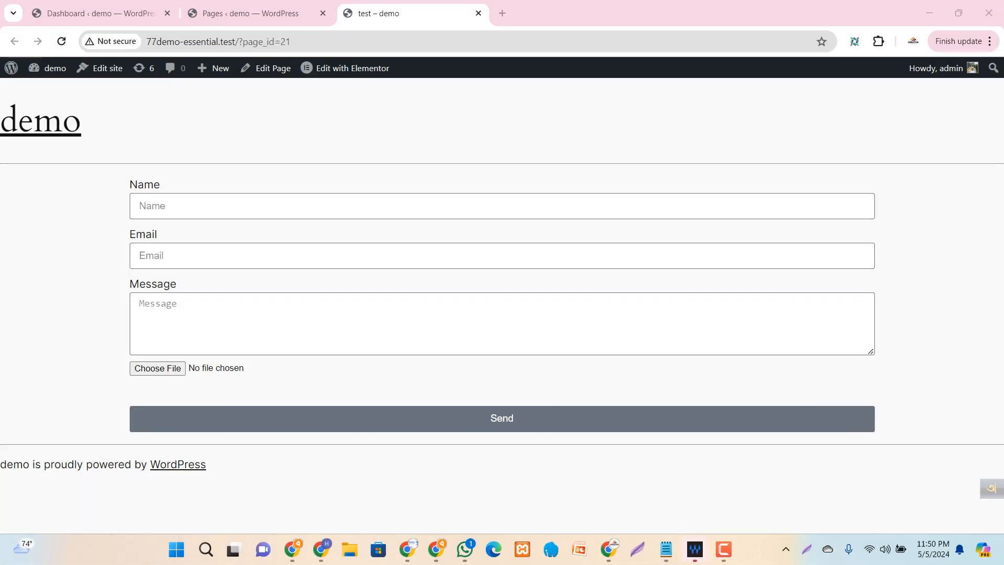
click(170, 368)
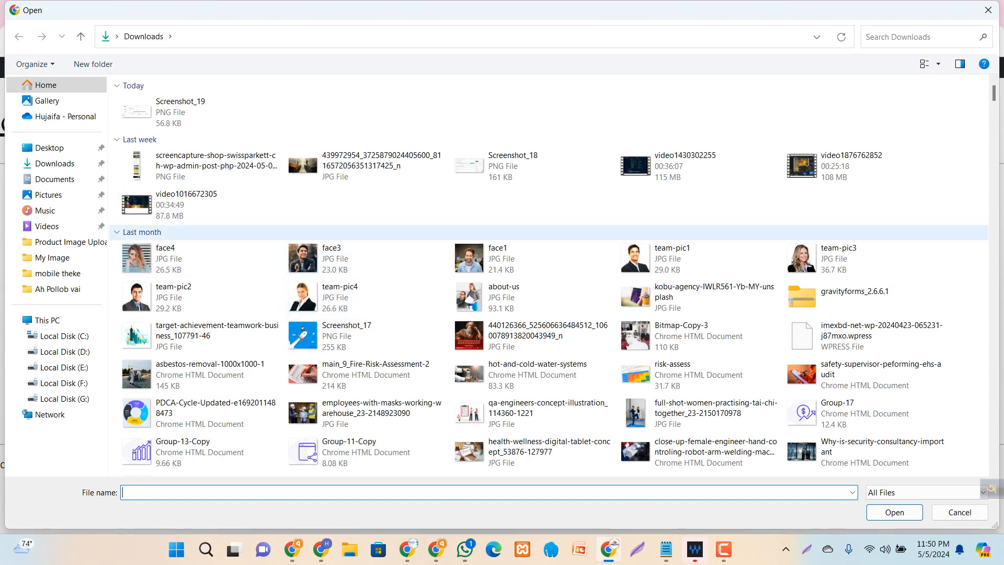
click(180, 111)
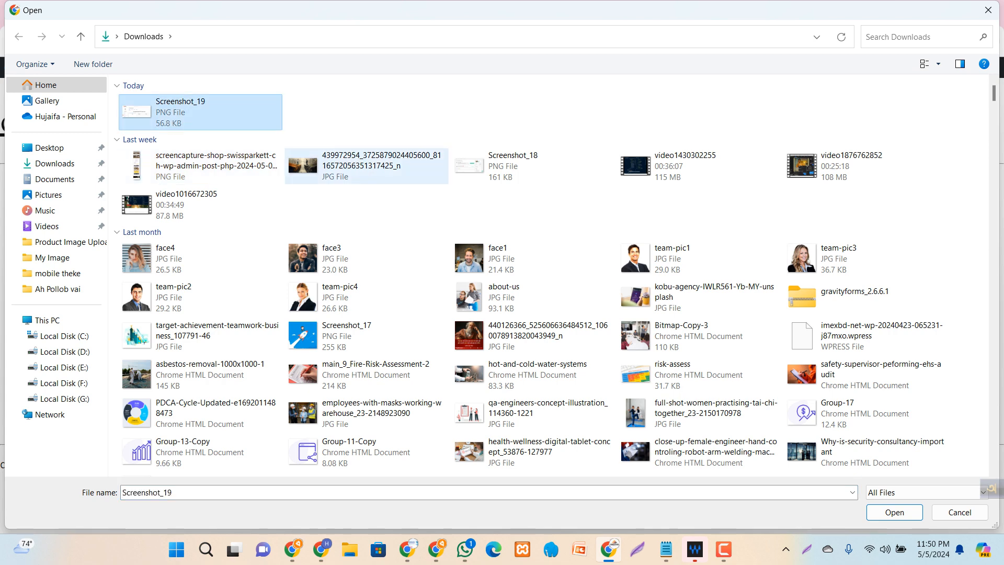
click(366, 166)
click(894, 512)
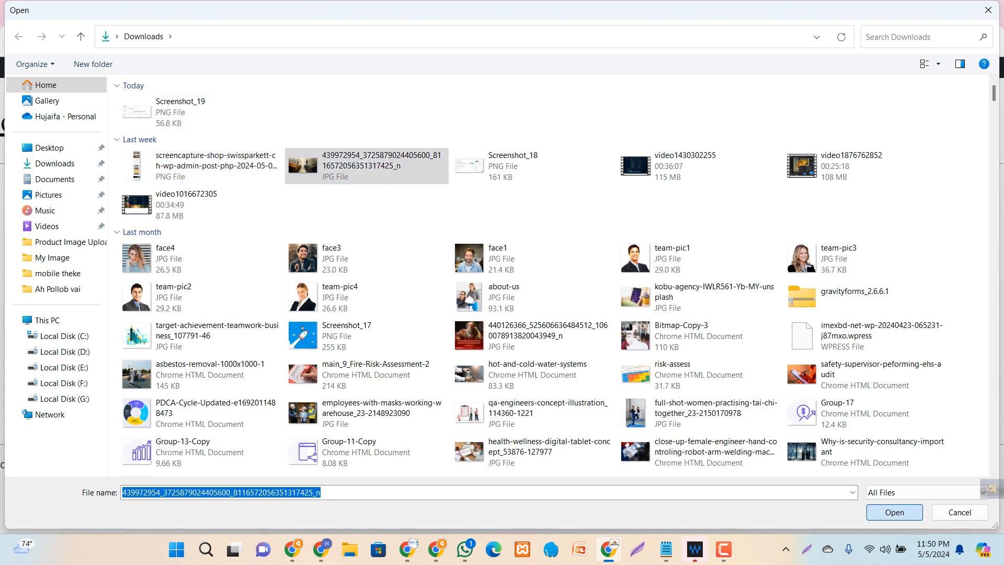
Step: Examine the preview of the attached image between the file upload field and the Send button
scroll(496, 261, down, 6)
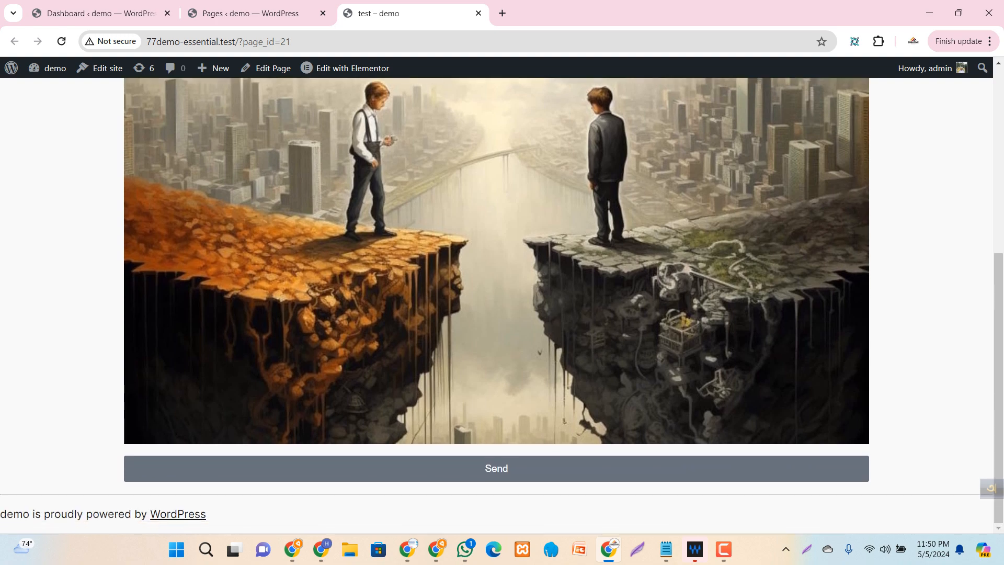
scroll(496, 306, up, 2)
scroll(496, 306, down, 3)
scroll(496, 306, up, 3)
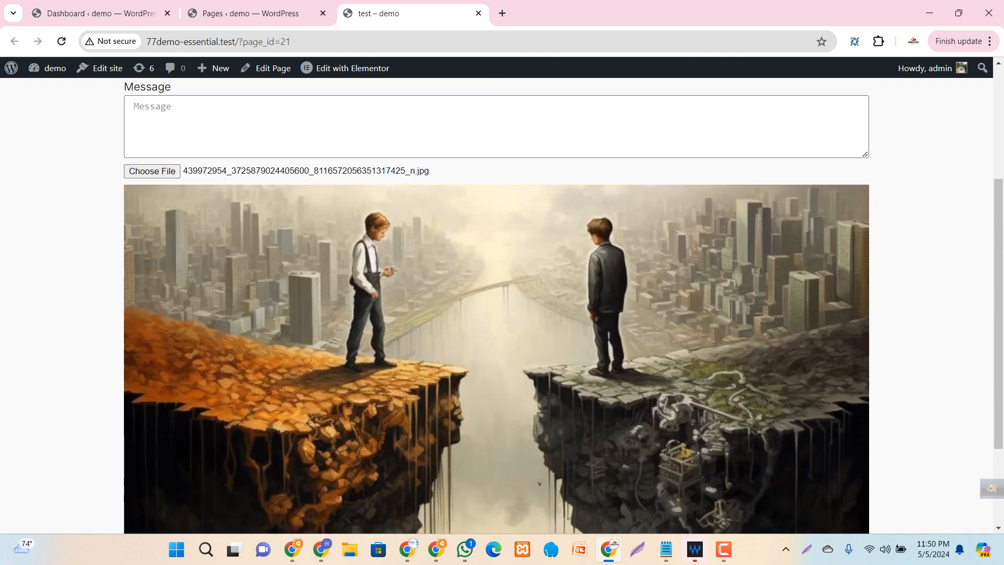
scroll(496, 306, down, 3)
scroll(496, 306, up, 3)
scroll(496, 306, down, 3)
scroll(496, 306, up, 6)
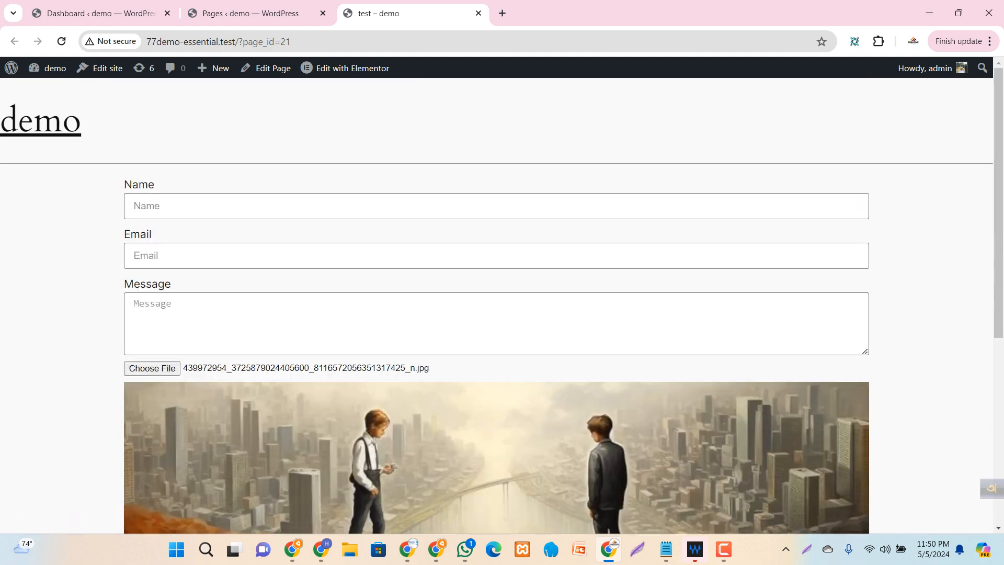
scroll(497, 306, down, 5)
scroll(496, 306, up, 4)
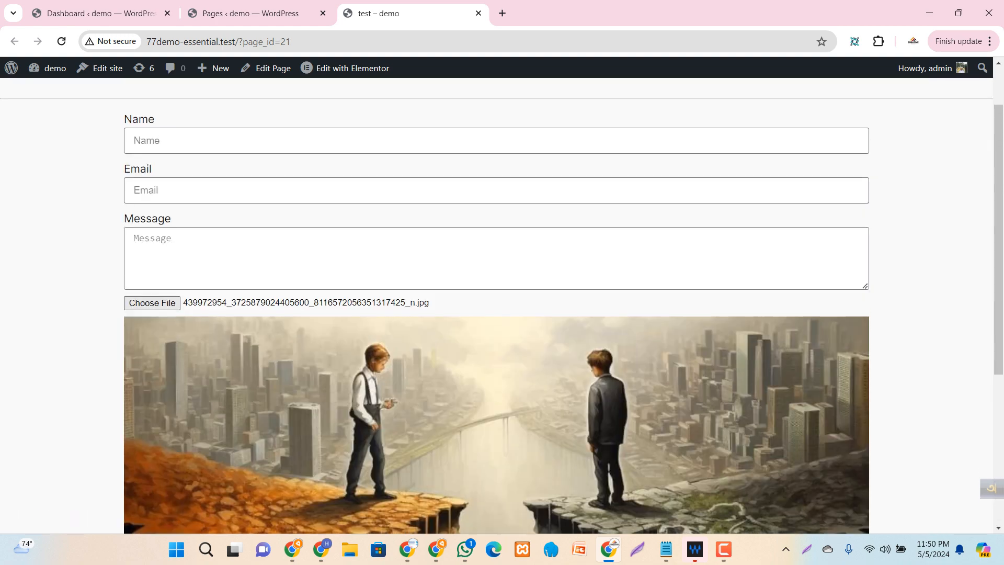
scroll(496, 306, down, 3)
scroll(496, 306, up, 4)
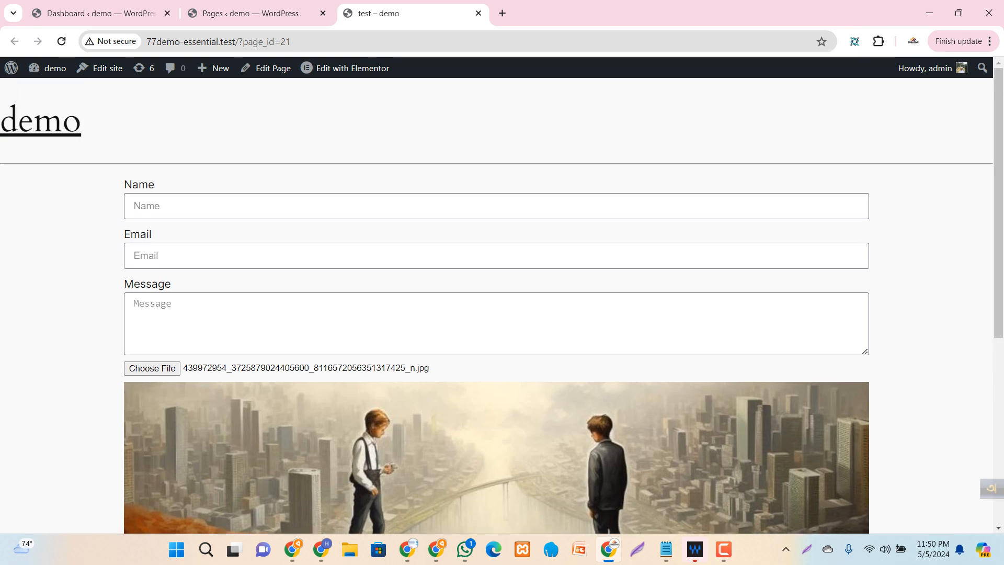
Step: Review the form's Name, Email and Message fields together with the image preview and the Send button
click(335, 206)
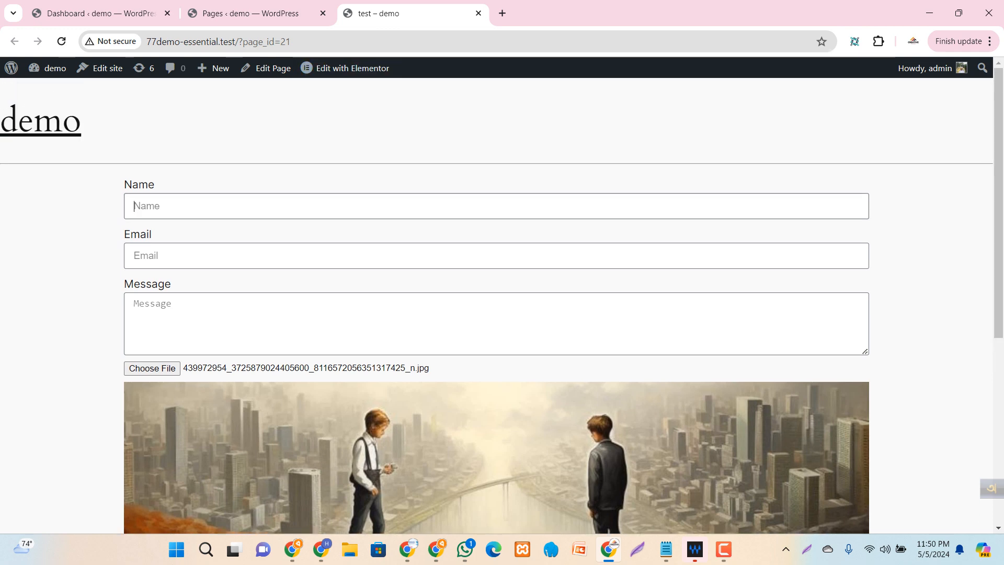
click(335, 256)
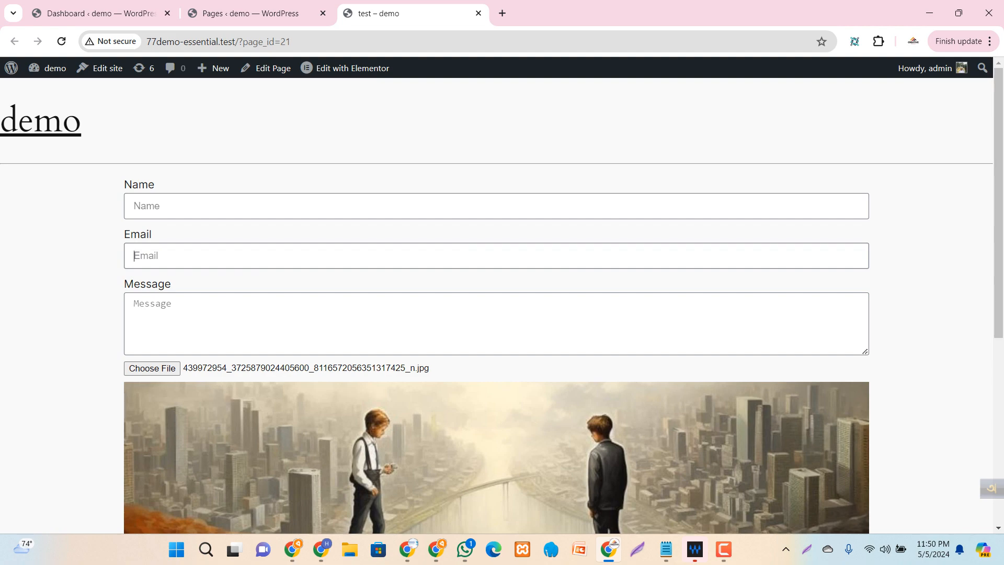
scroll(497, 306, down, 6)
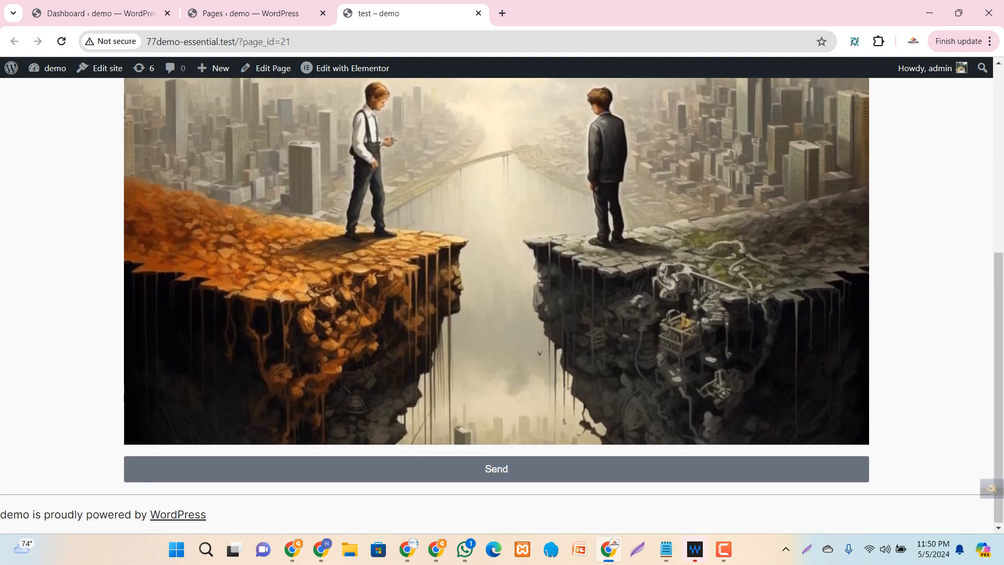
scroll(497, 306, up, 7)
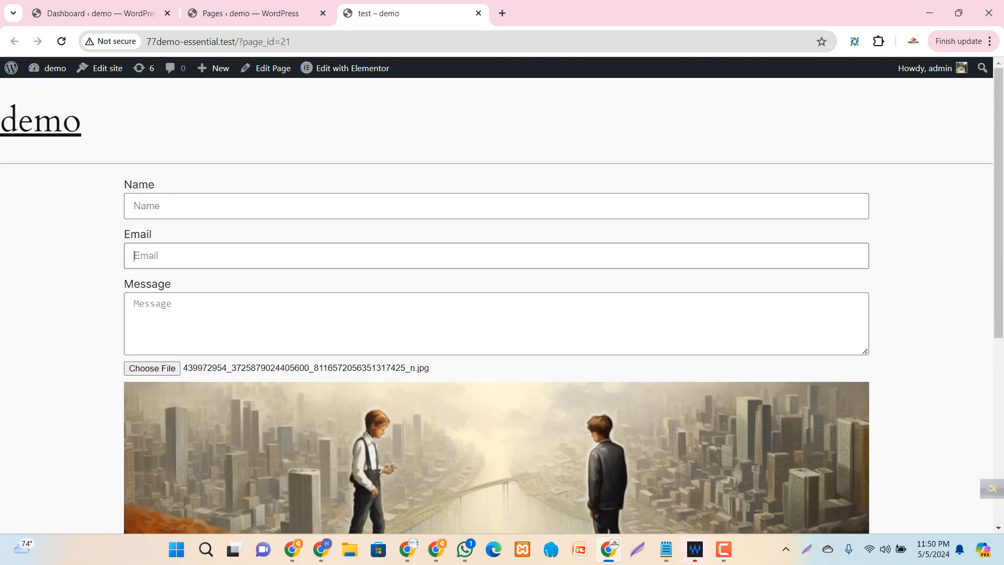
click(152, 304)
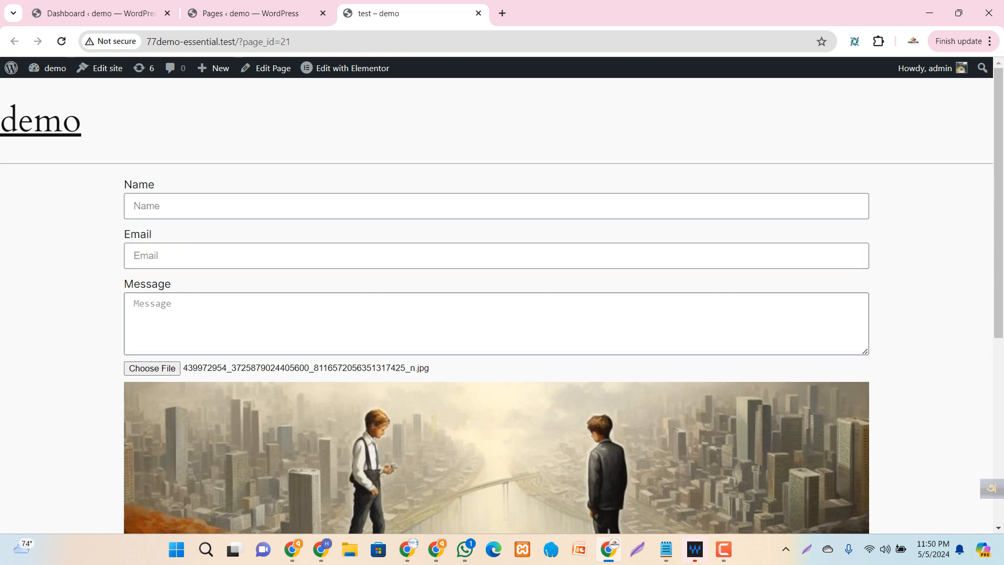
click(146, 256)
click(147, 206)
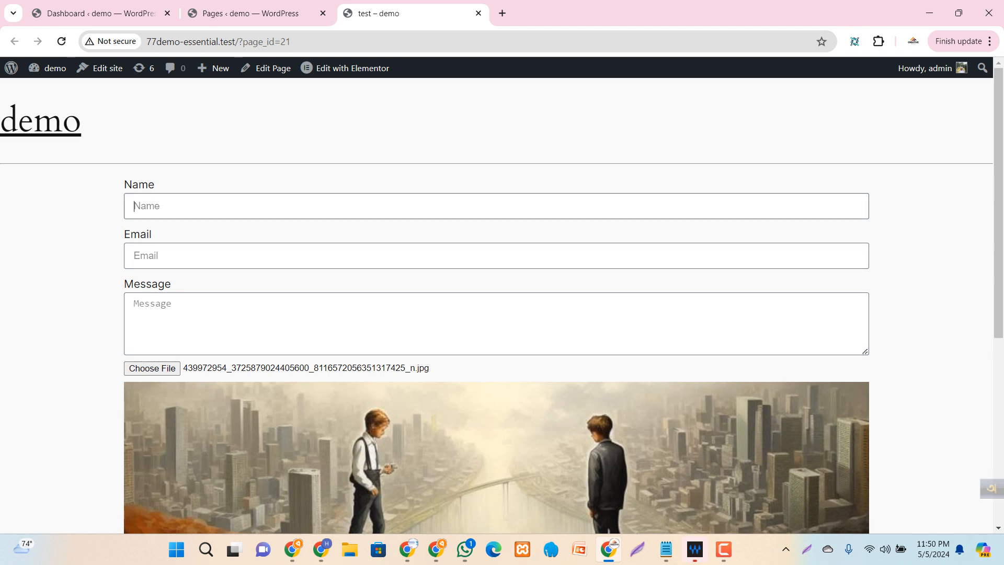
click(149, 304)
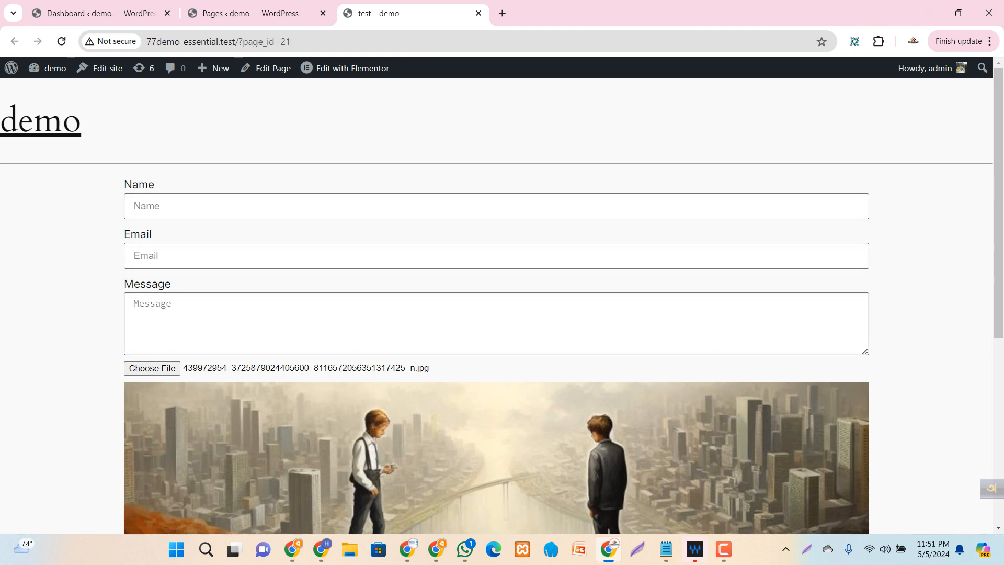
scroll(497, 303, down, 5)
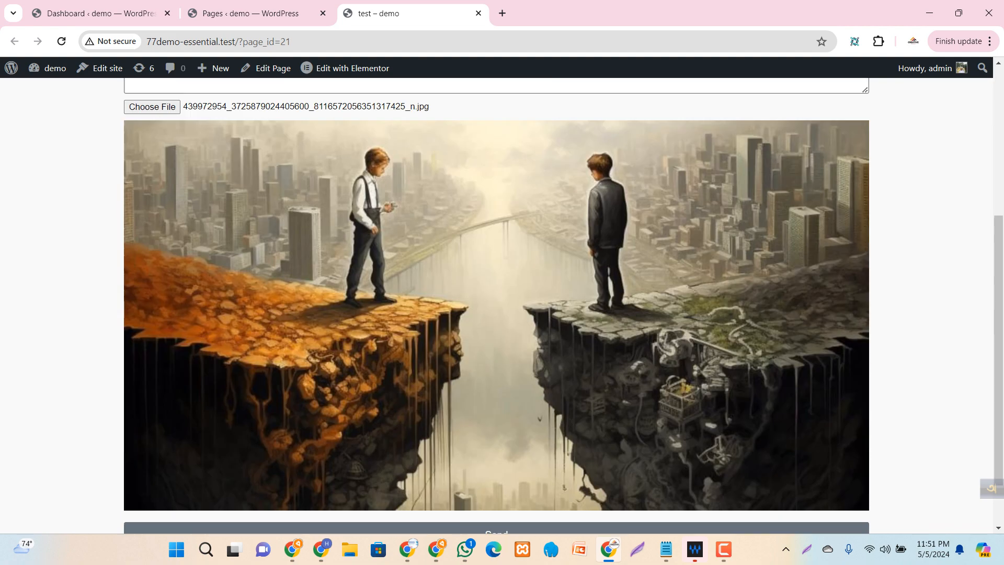
scroll(497, 303, up, 5)
scroll(497, 303, down, 4)
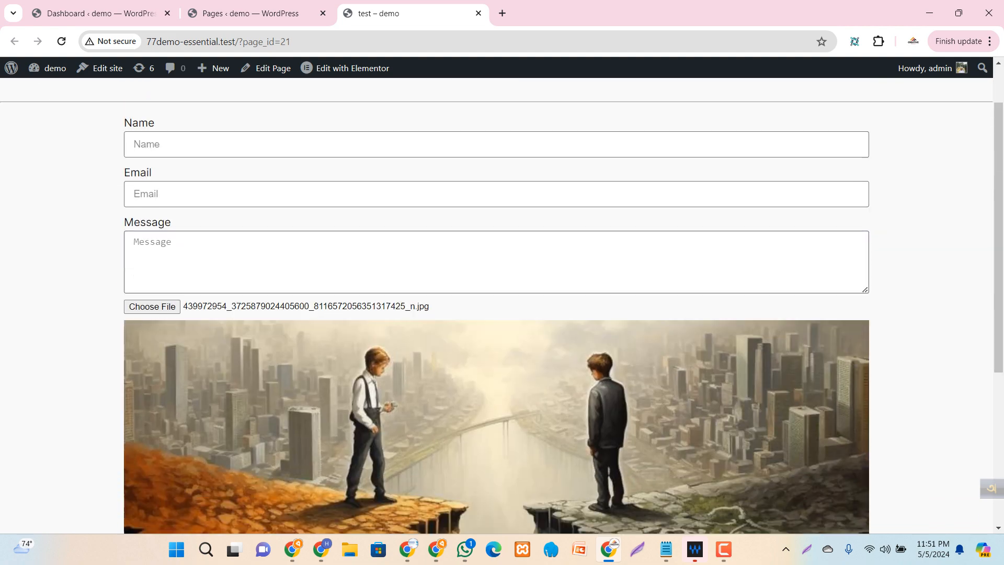
scroll(497, 303, down, 3)
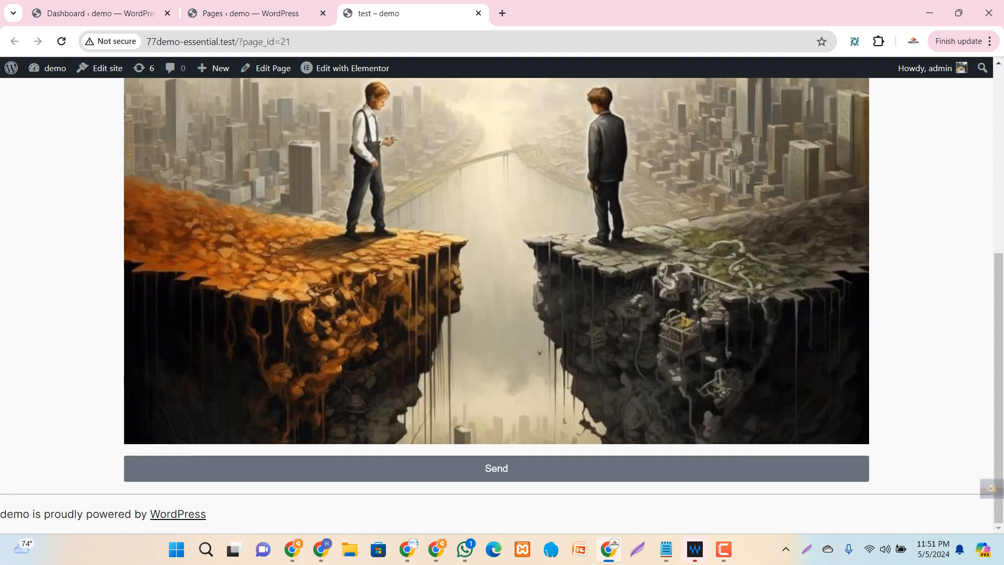
scroll(497, 303, up, 6)
scroll(497, 303, down, 6)
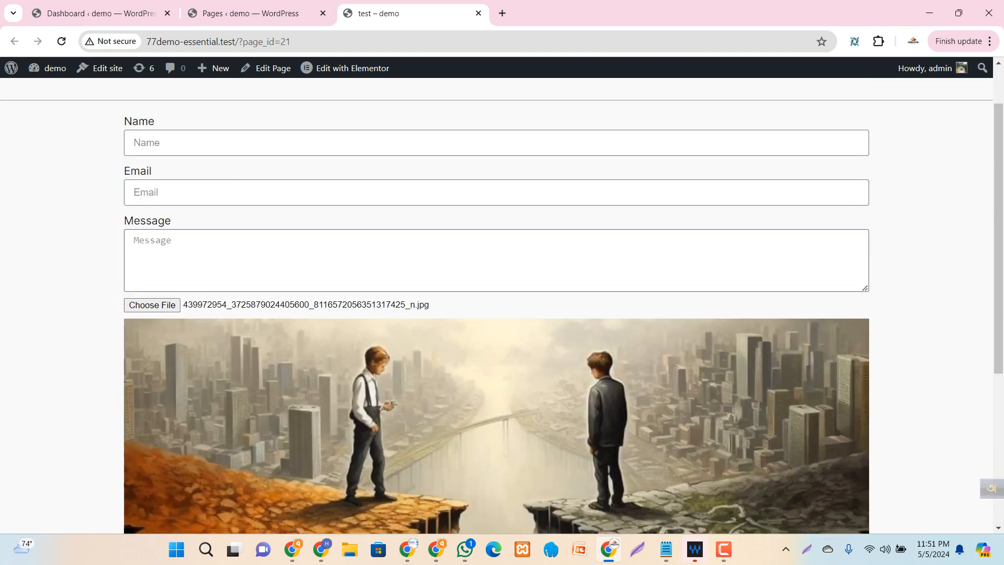
scroll(497, 303, up, 6)
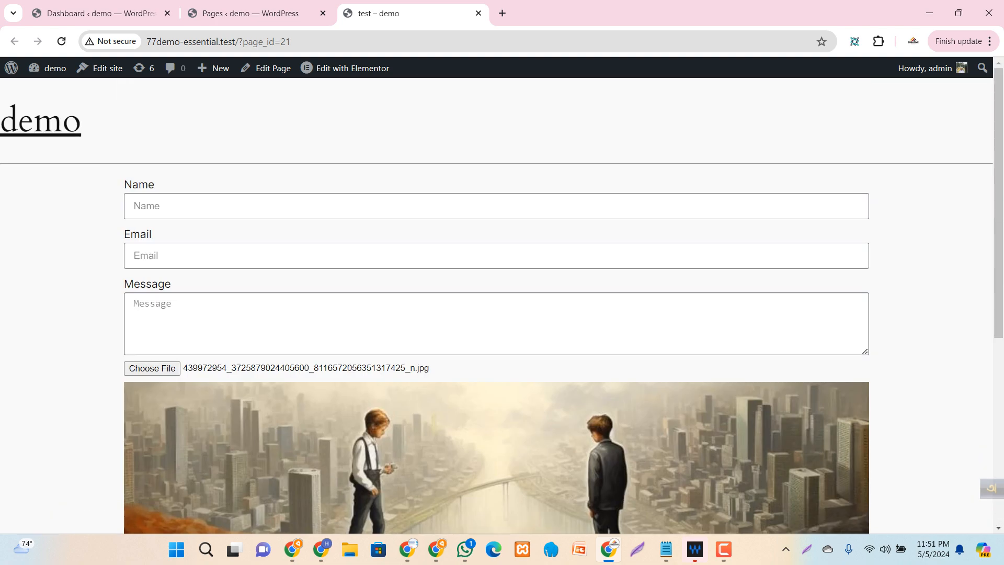
scroll(497, 304, down, 6)
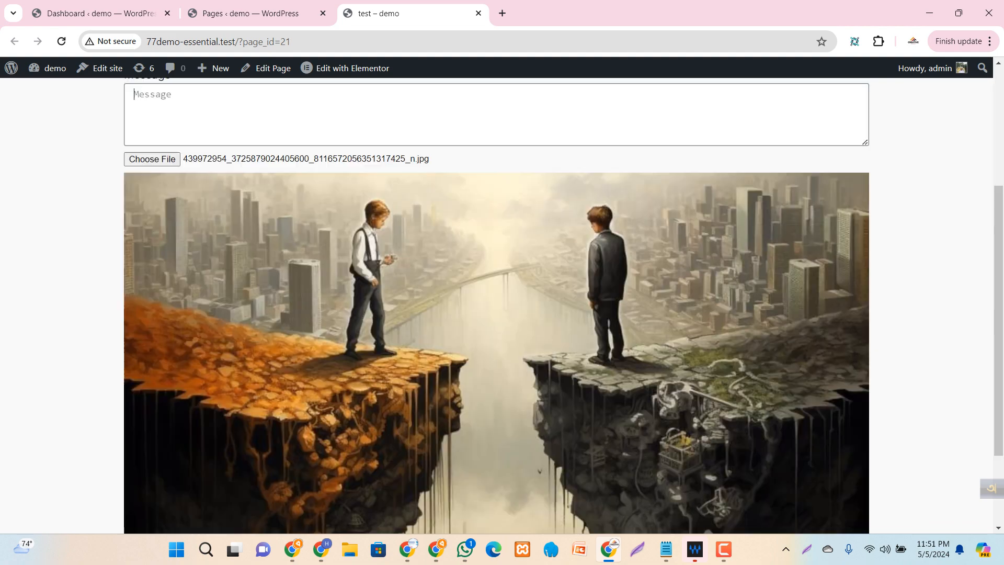
scroll(497, 304, up, 6)
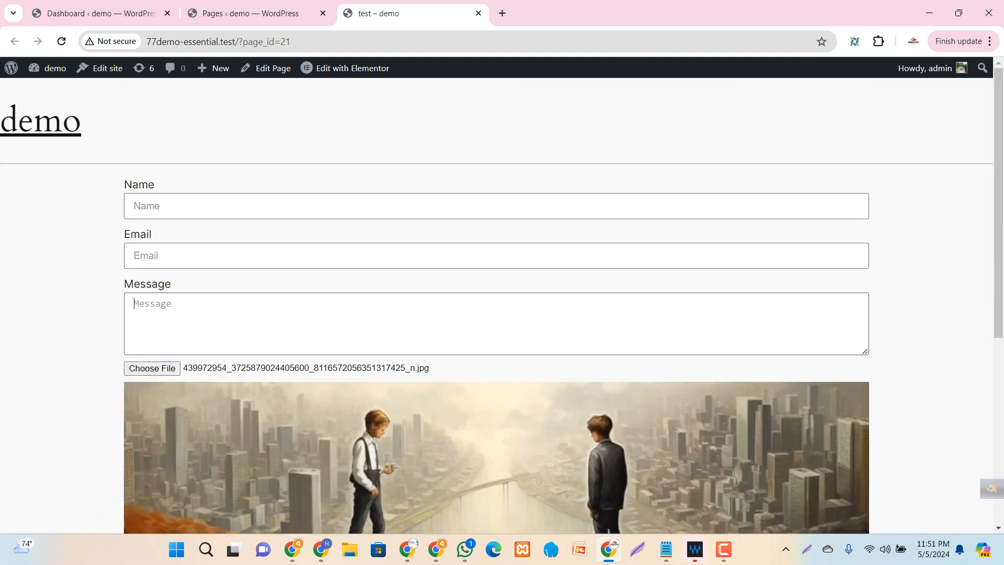
click(134, 256)
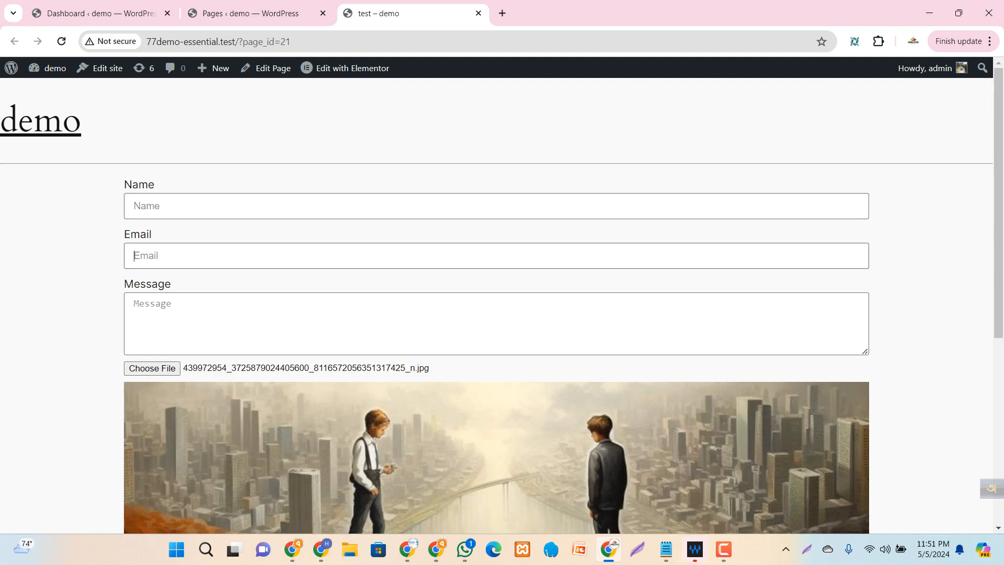
click(407, 549)
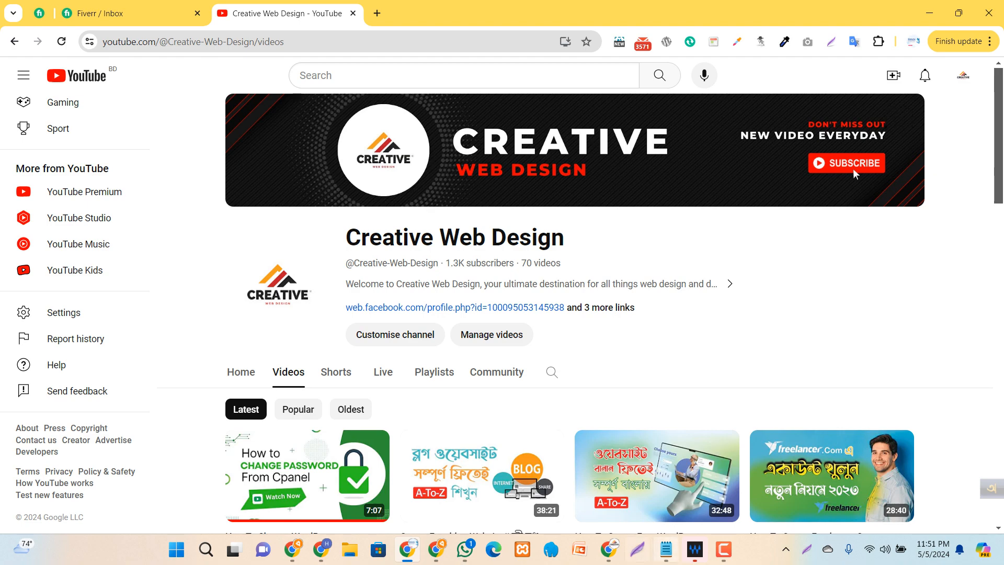
click(609, 549)
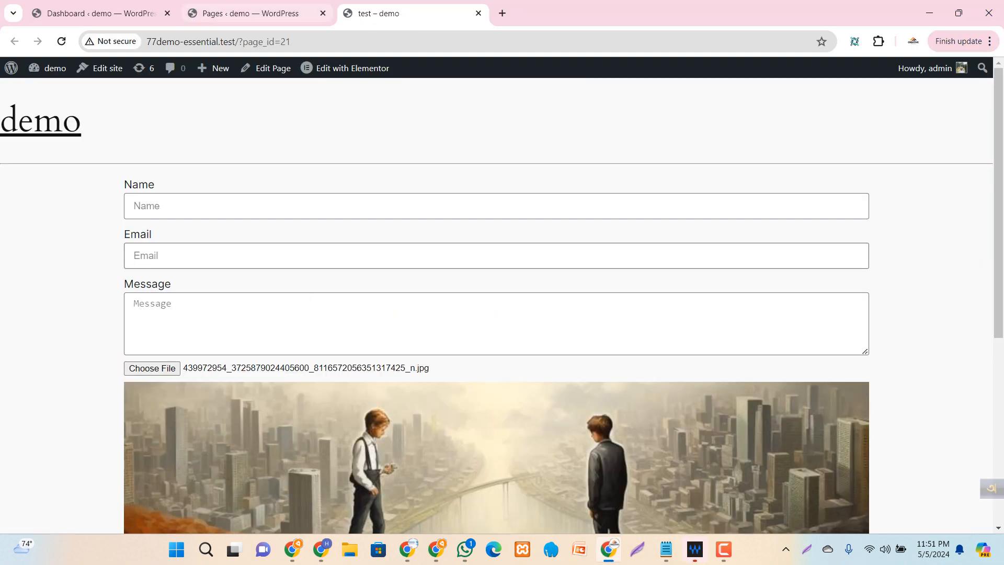
click(241, 15)
click(99, 13)
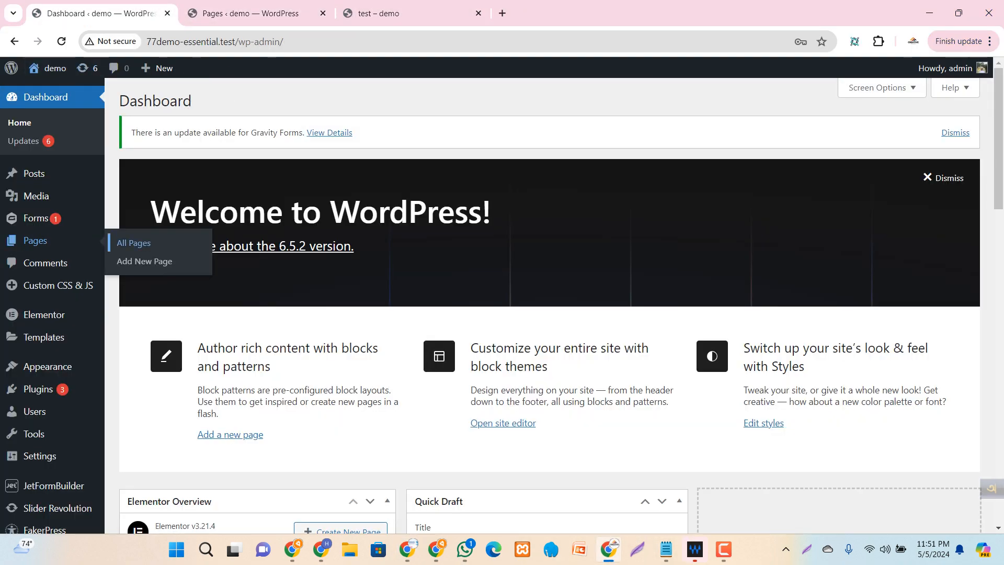
click(61, 42)
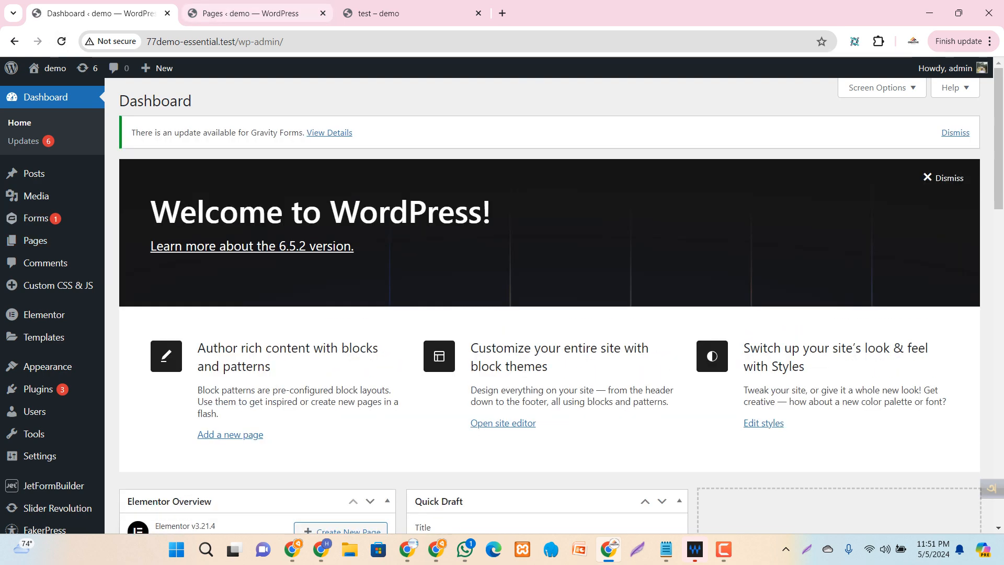
click(246, 13)
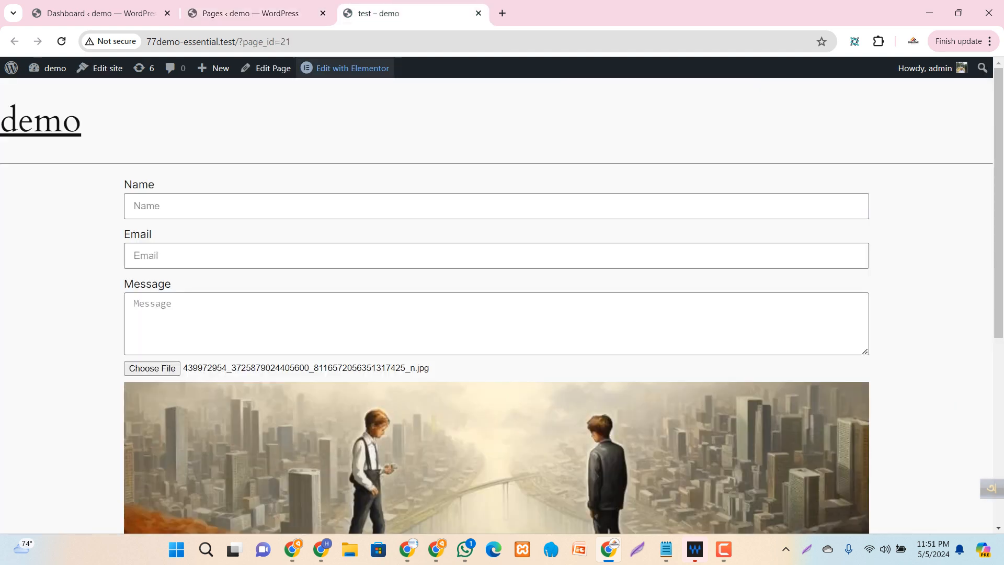
Step: Open the test page in the Elementor editor and close the Navigator
mouse_move(345, 68)
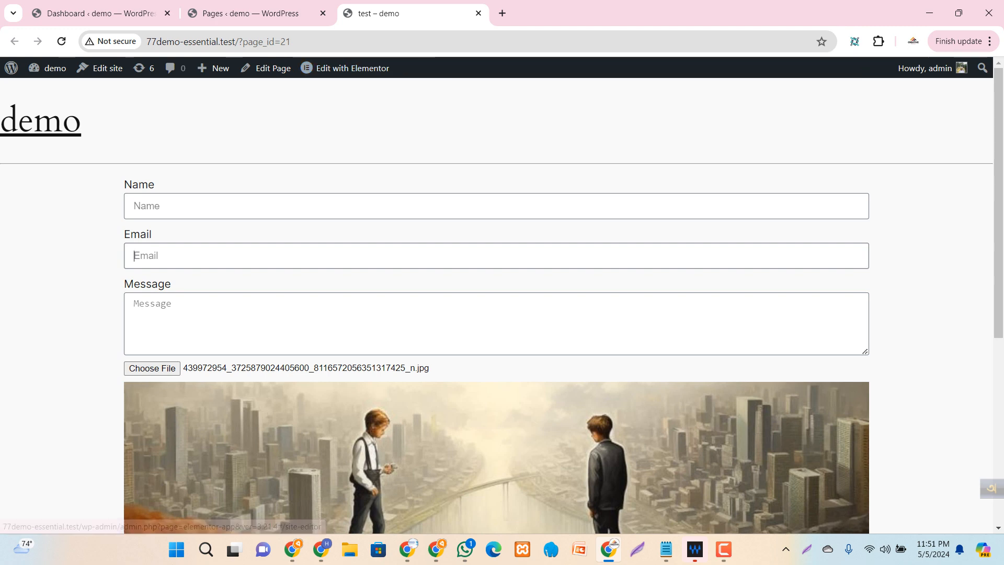
click(345, 68)
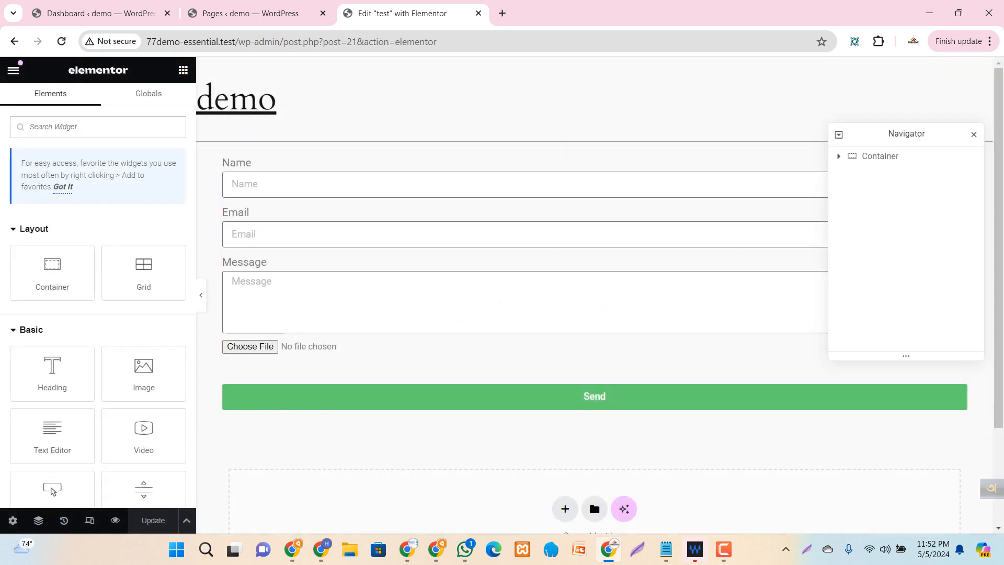
click(973, 134)
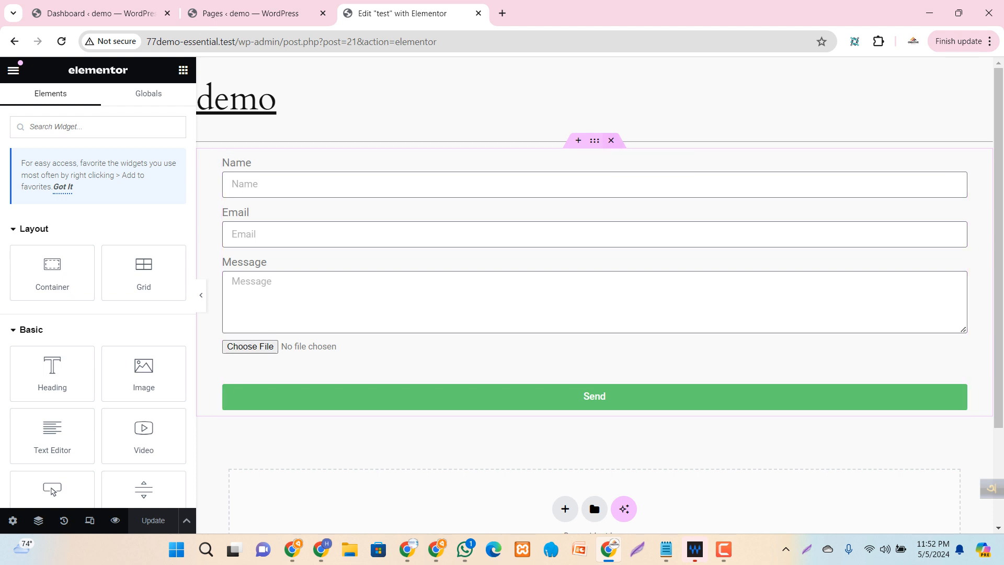
Step: Delete the container holding the existing contact form, then save the page and check its preview before returning to the editor
click(611, 141)
click(153, 520)
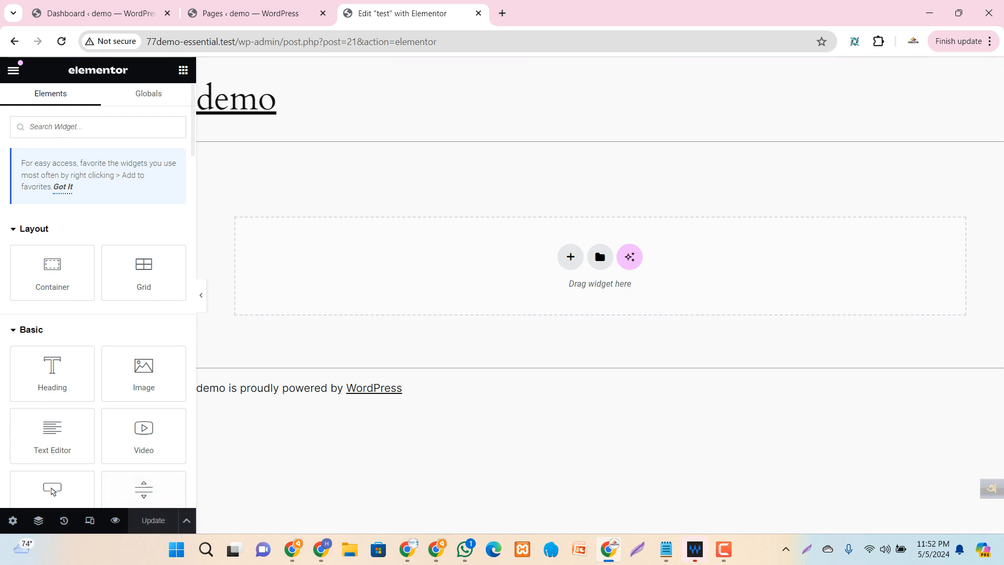
click(115, 521)
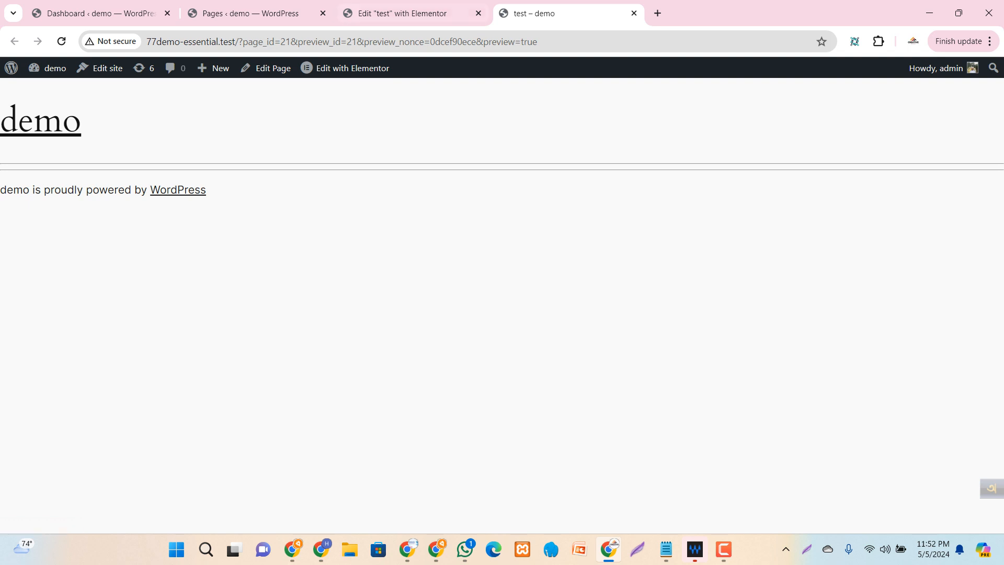
key(ctrl+shift+Tab)
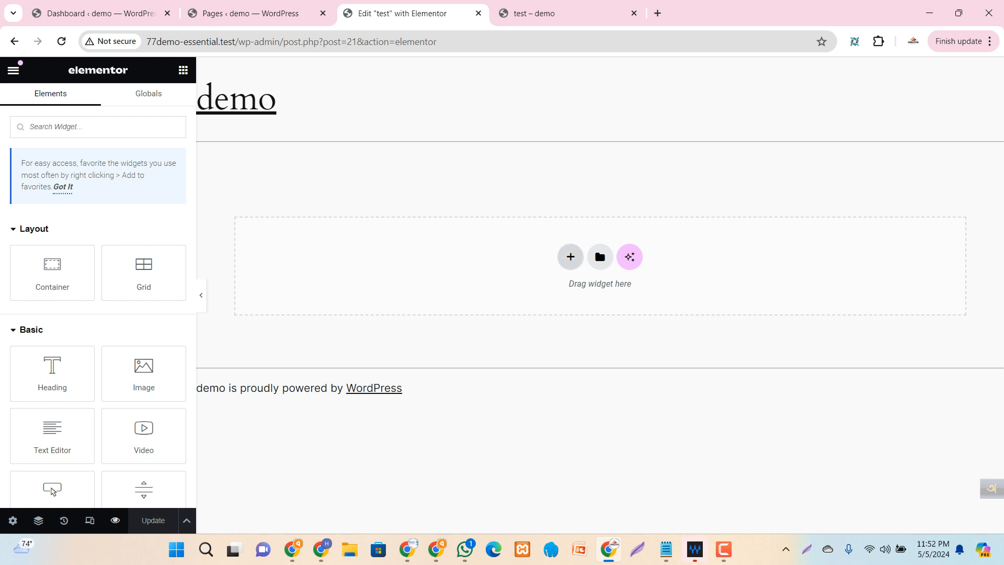
Step: Add a Flexbox container with a single-column, downward structure to the empty page
click(570, 257)
click(560, 297)
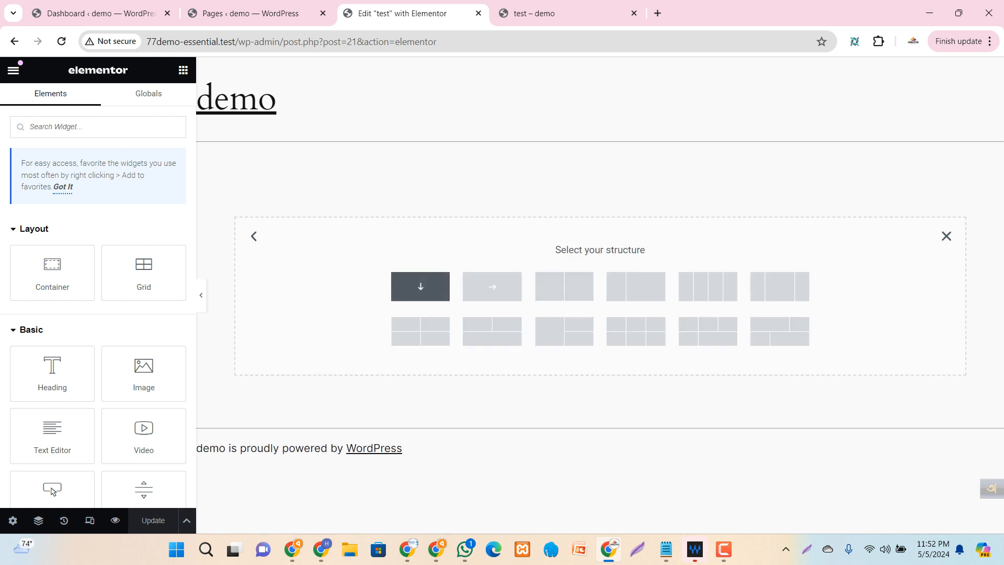
click(420, 286)
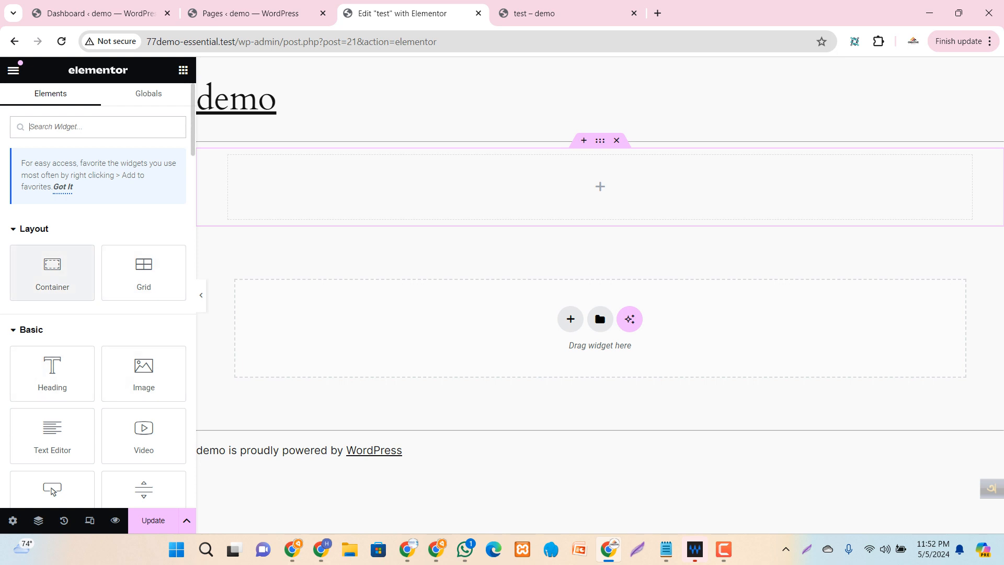
Step: Set the new container's boxed content width to 880 px
click(601, 140)
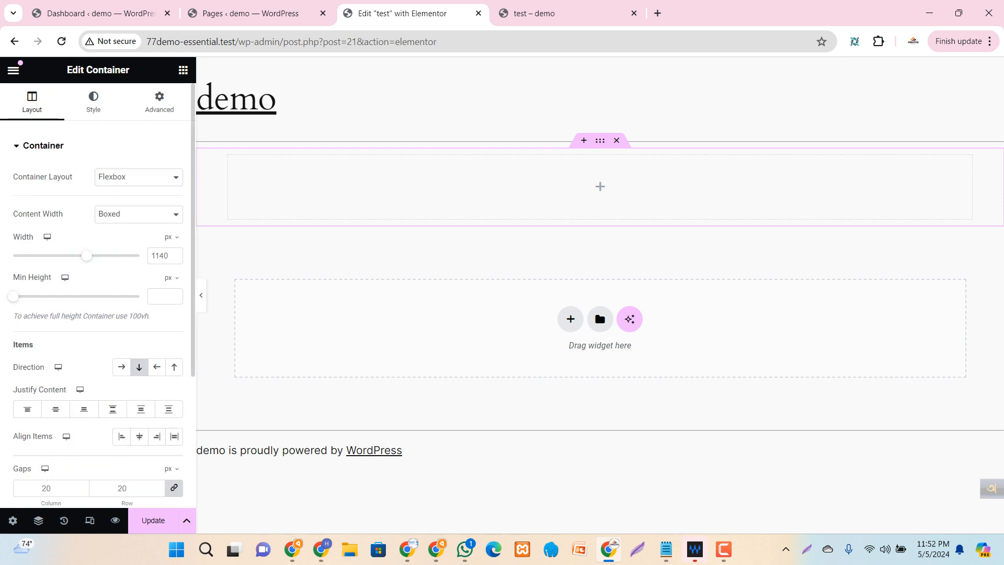
drag(86, 255, 58, 256)
click(175, 258)
click(175, 258)
click(175, 258)
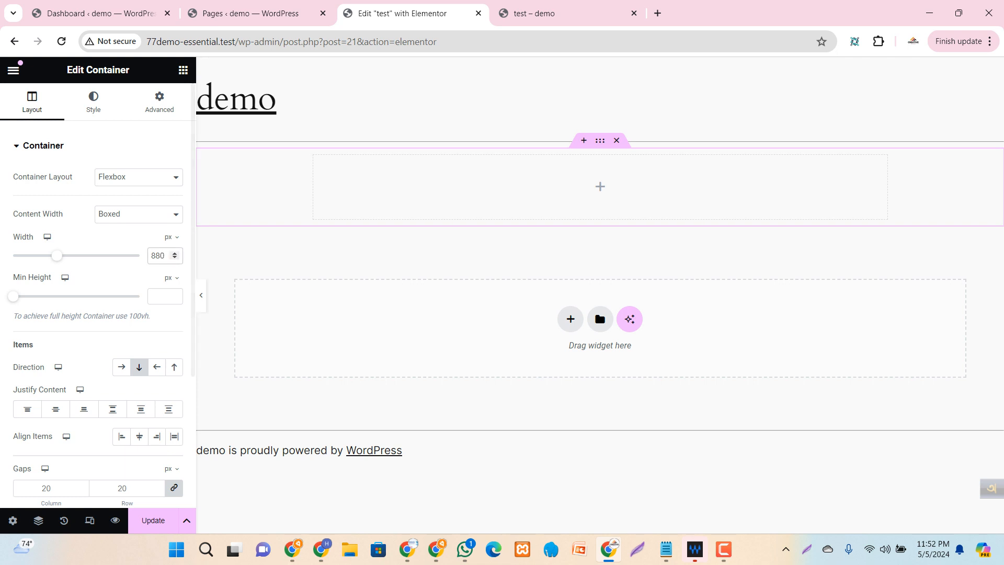
Step: Find the Form widget with the search term "form" and place it inside the new container
click(184, 70)
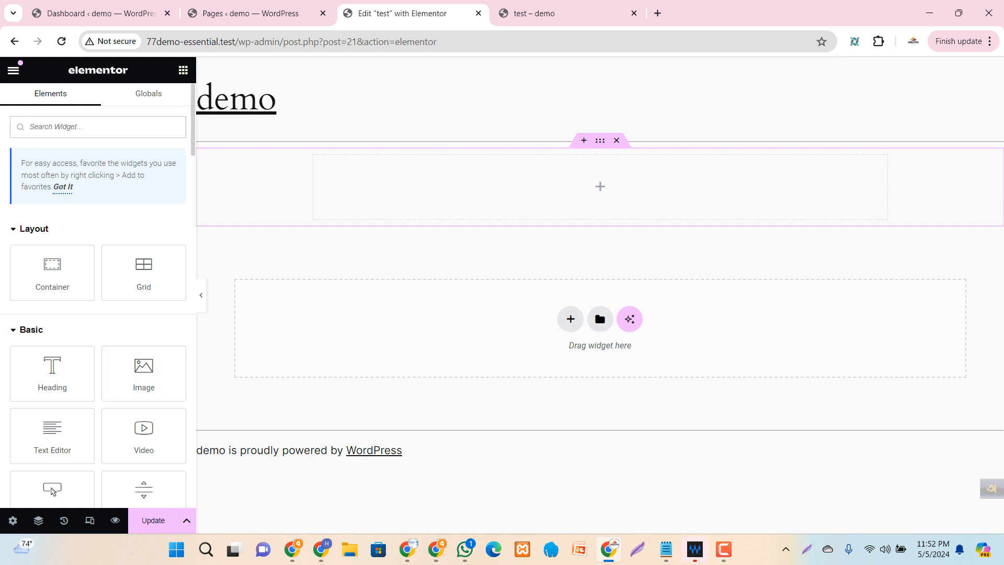
text(form)
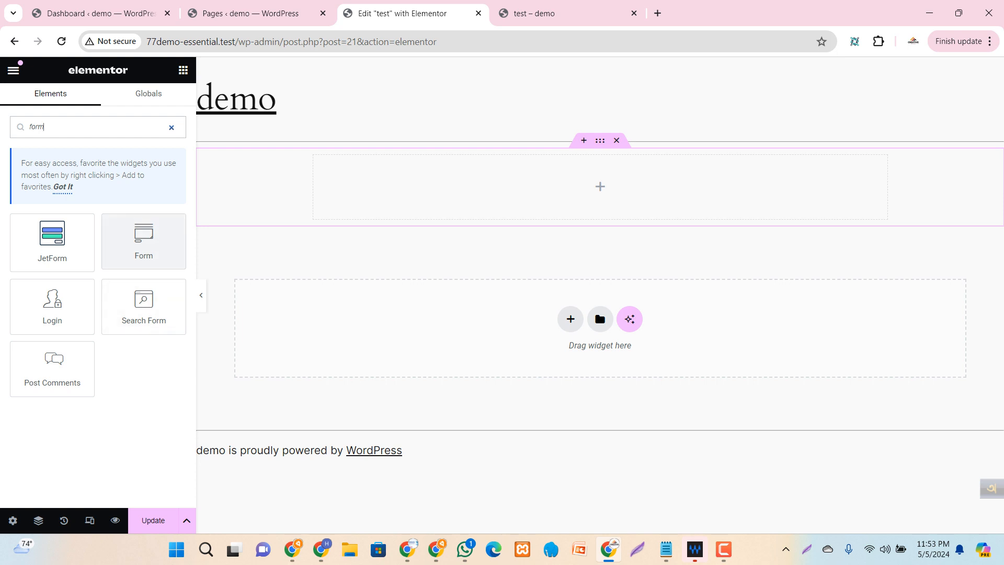
drag(144, 244, 560, 181)
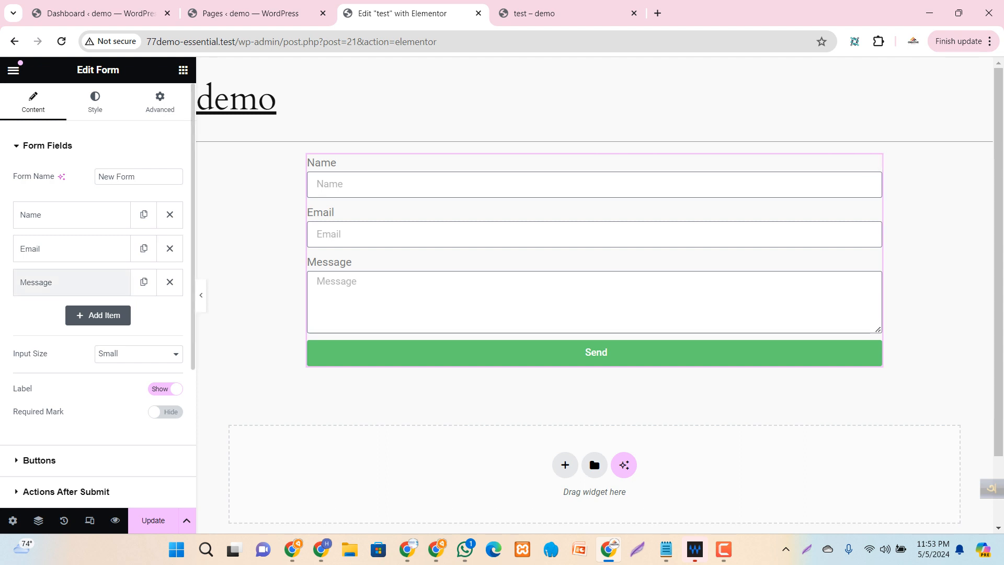
Step: Set the column width of the form's Name field to 50% and collapse its settings
click(72, 215)
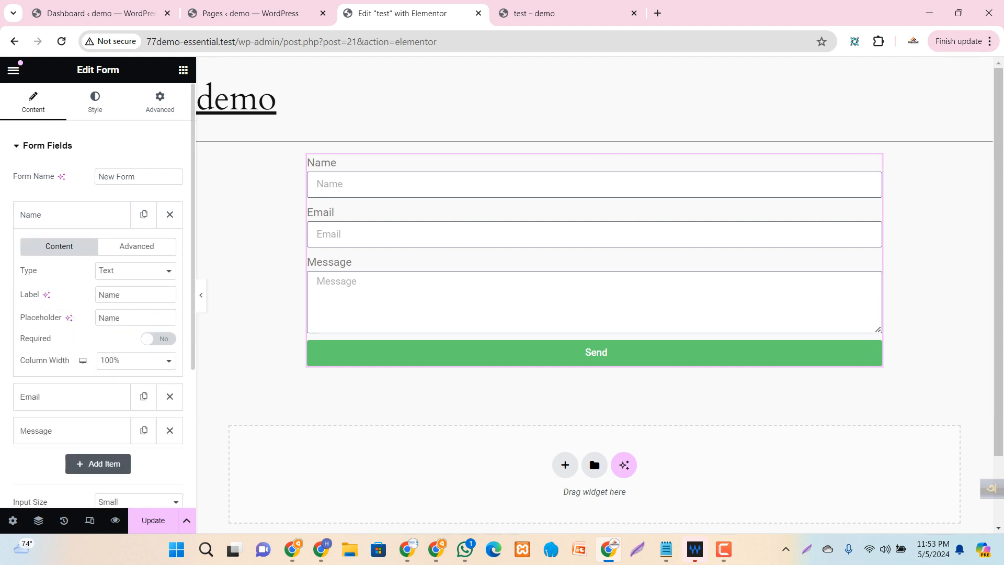
click(136, 360)
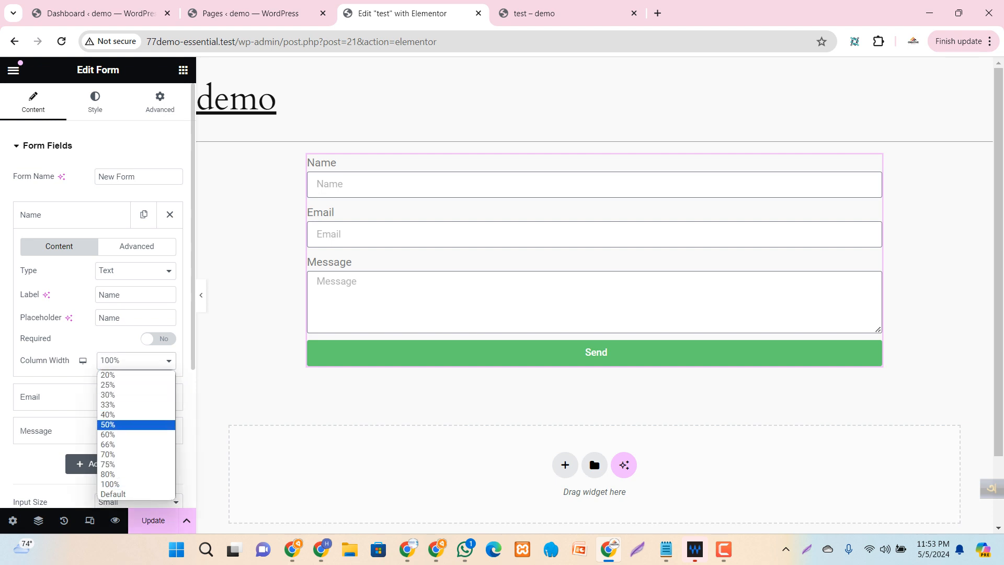
click(110, 424)
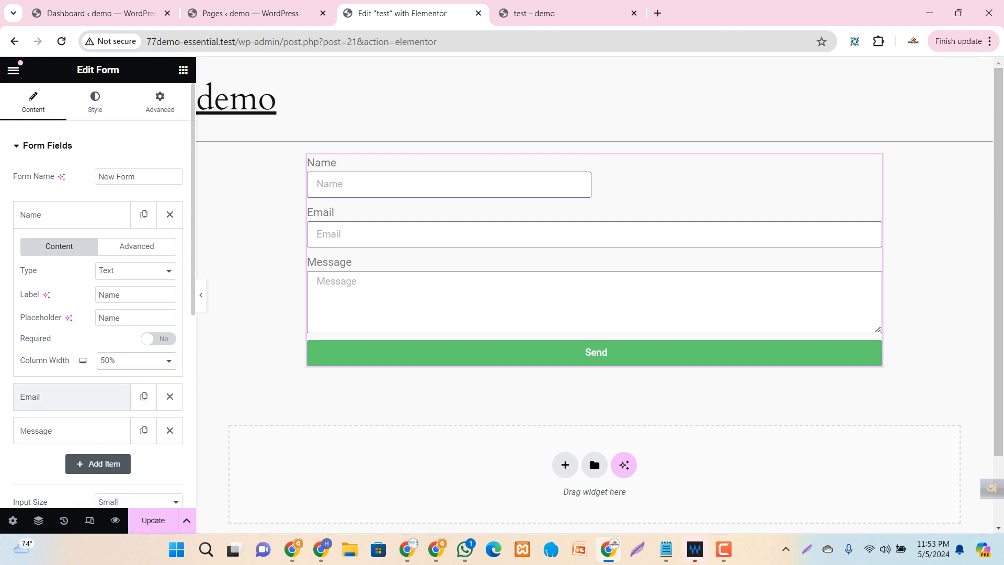
click(71, 215)
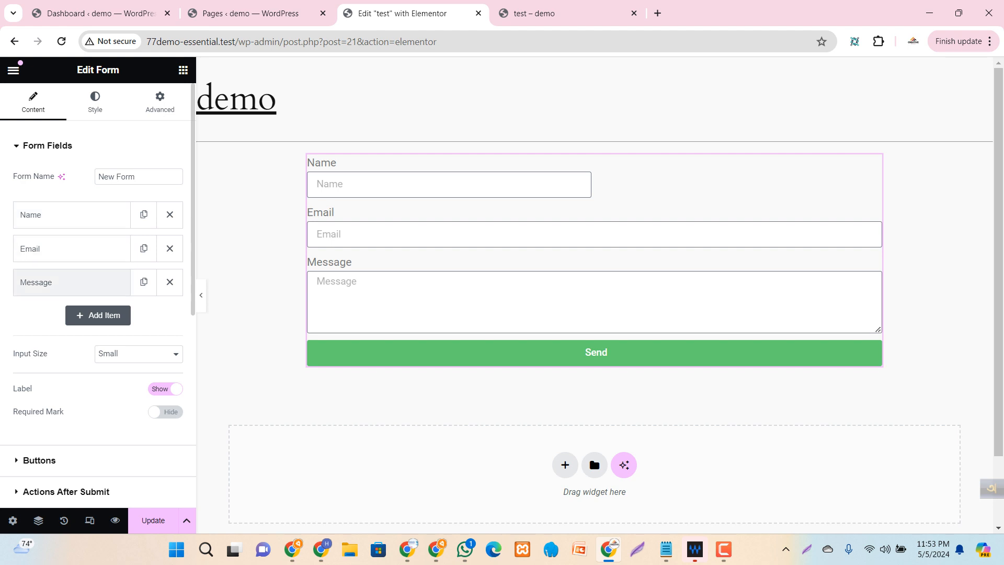
Step: Add a File Upload field after Message in the form and label it "Choice Profile"
click(98, 315)
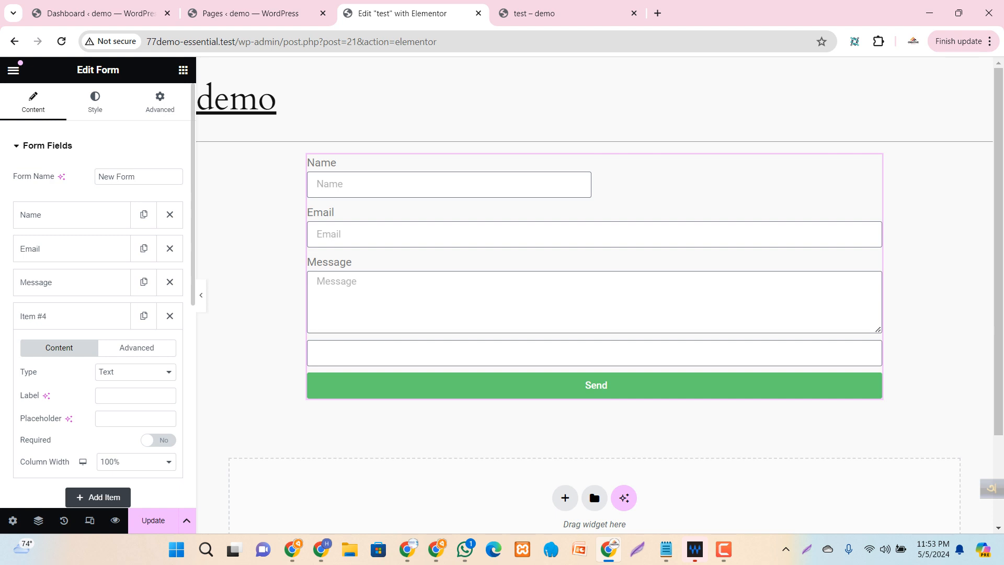
click(135, 371)
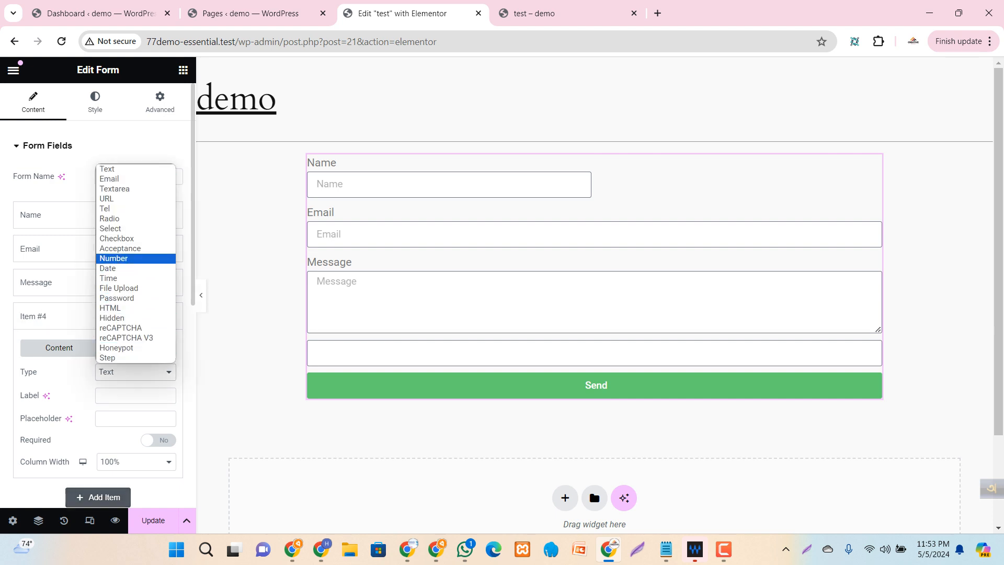
click(119, 288)
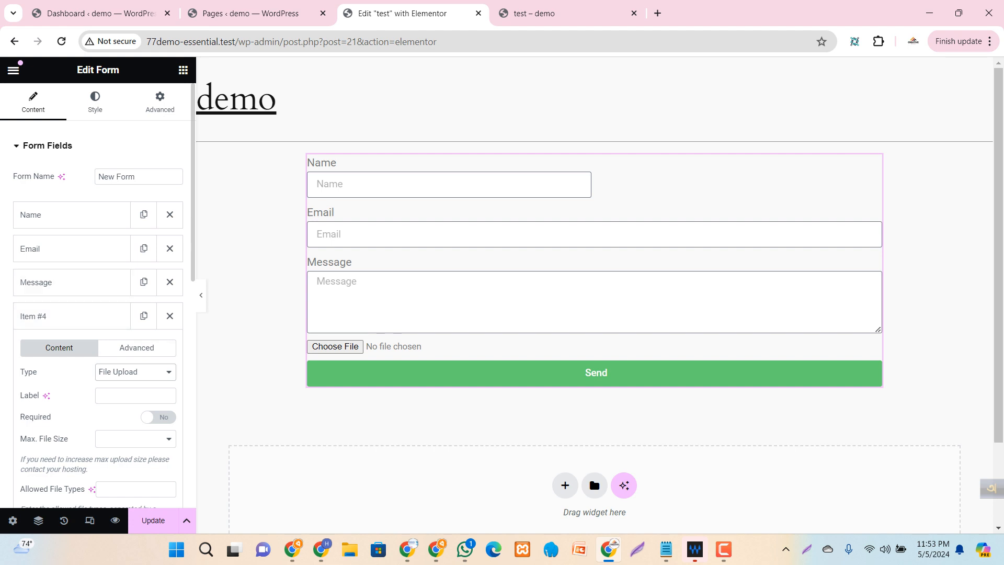
click(135, 396)
text(Ch)
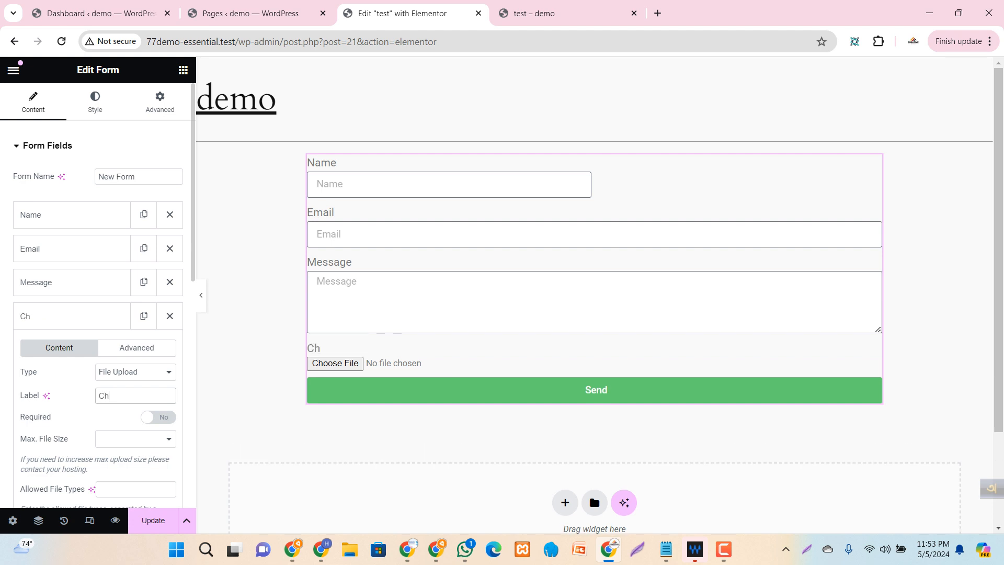
text(oice Profil)
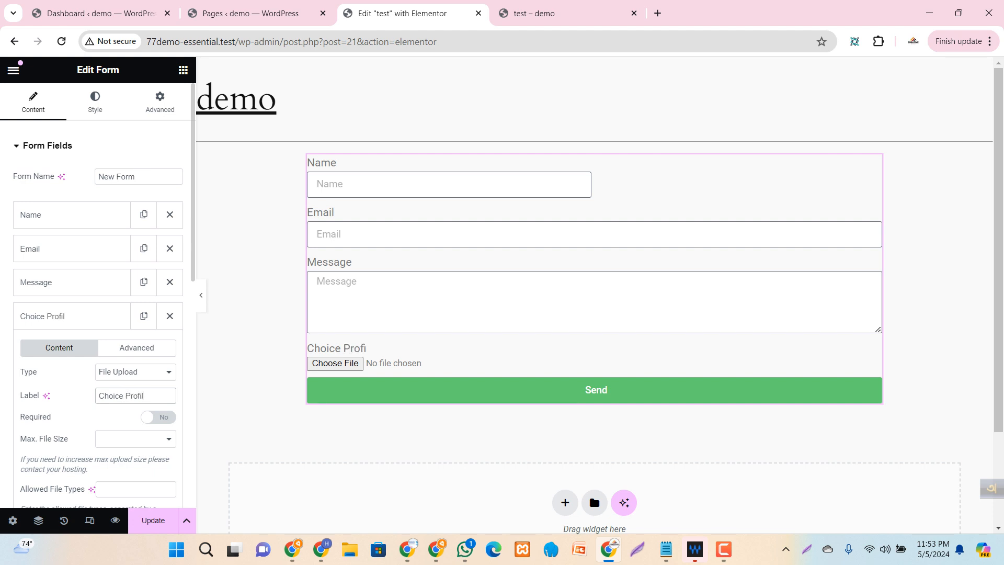
text(e)
Step: Review the maximum file size, allowed file types, multiple files and column width settings of the Choice Profile field
click(136, 438)
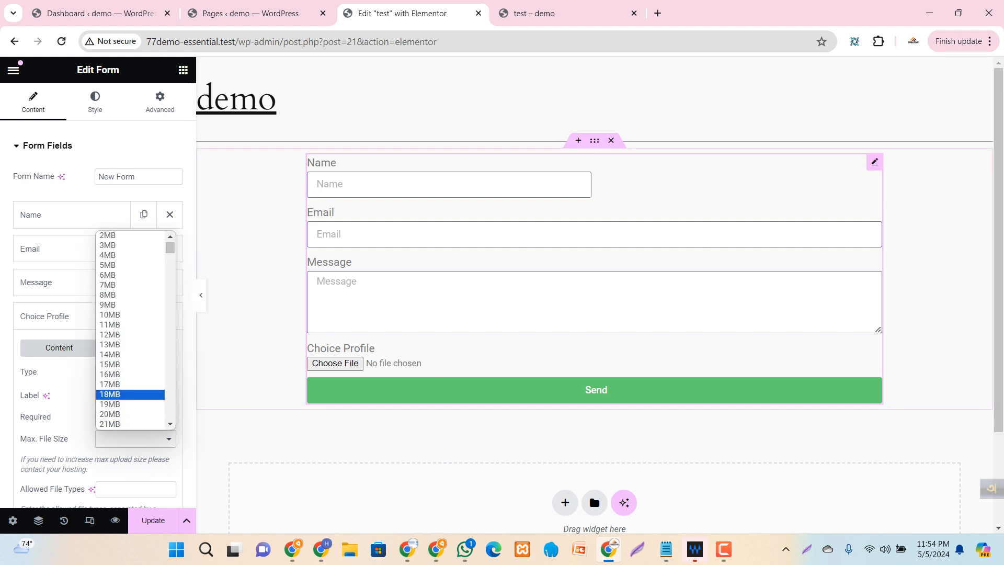
click(136, 439)
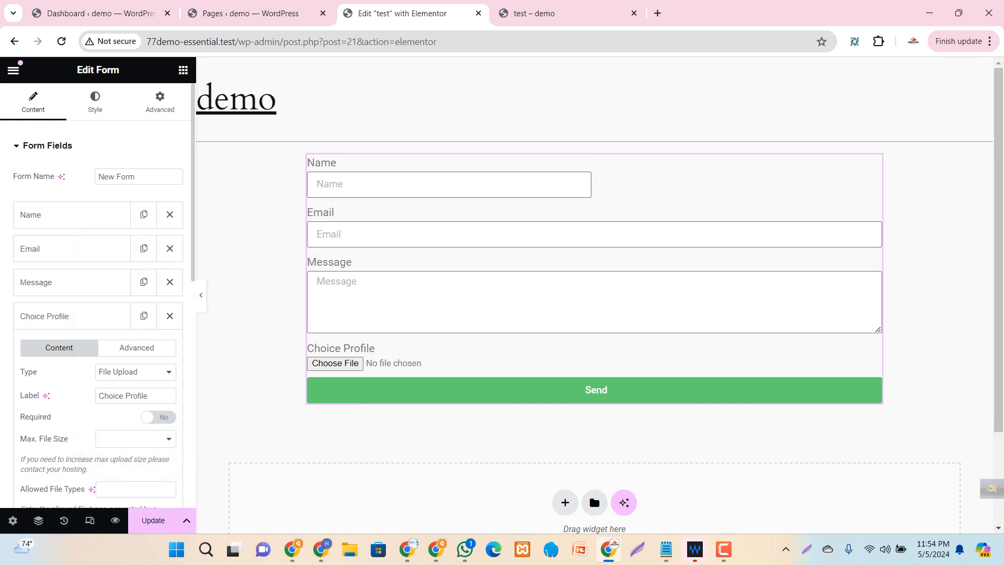
scroll(97, 314, down, 1)
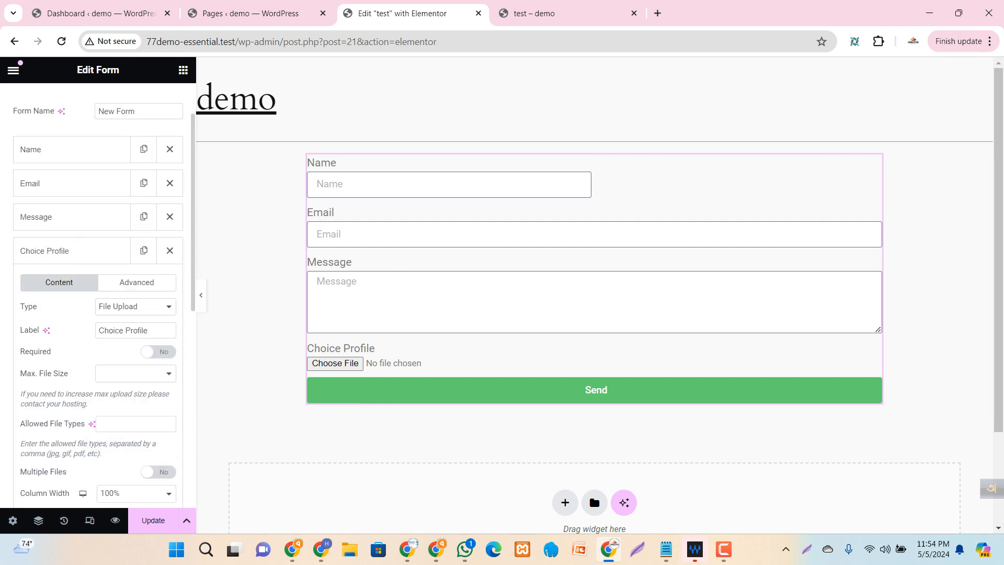
click(131, 423)
scroll(98, 293, down, 1)
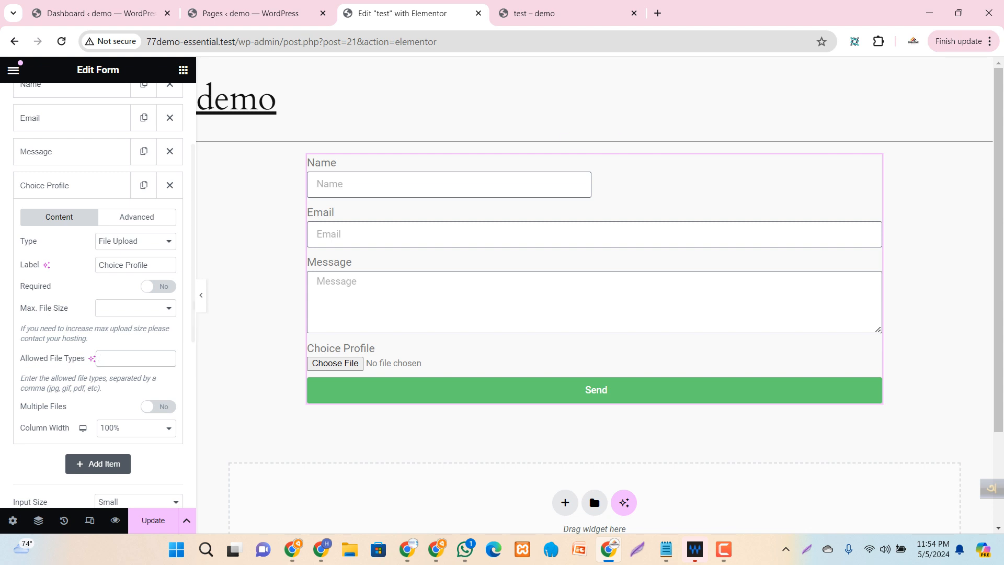
Step: Set the Choice Profile field's column width to 50% and move the field between Name and Email
click(136, 428)
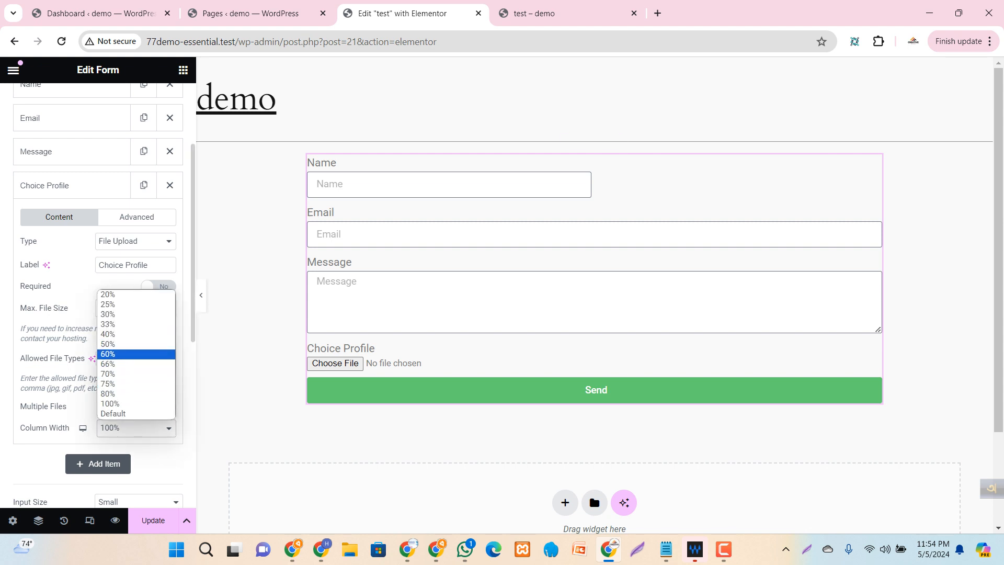
key(Return)
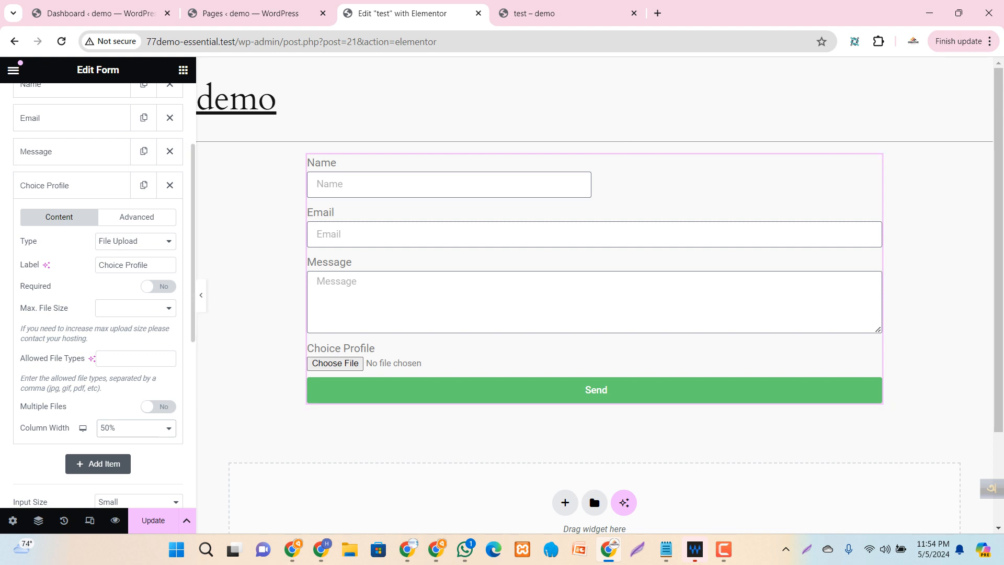
scroll(98, 288, up, 3)
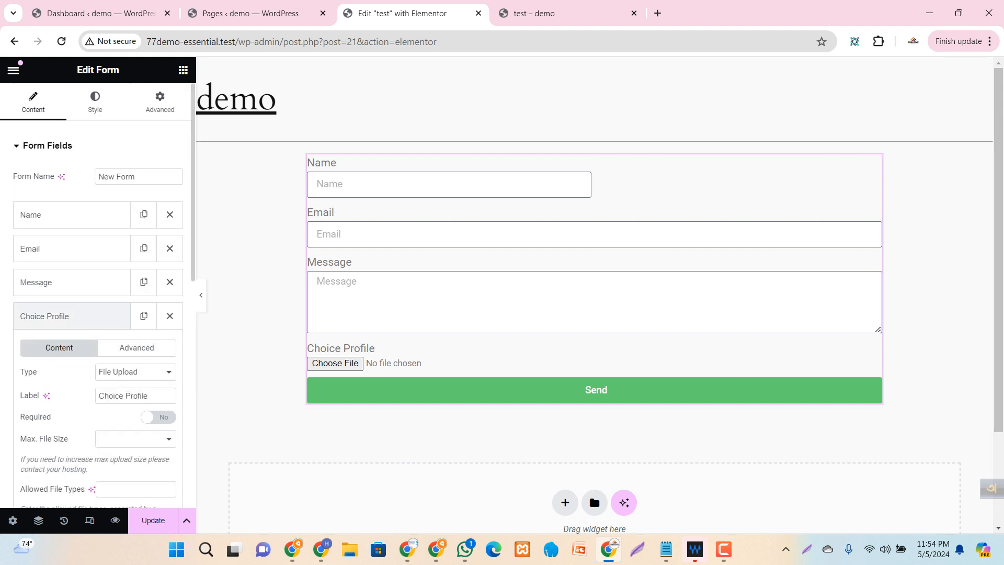
drag(72, 316, 72, 246)
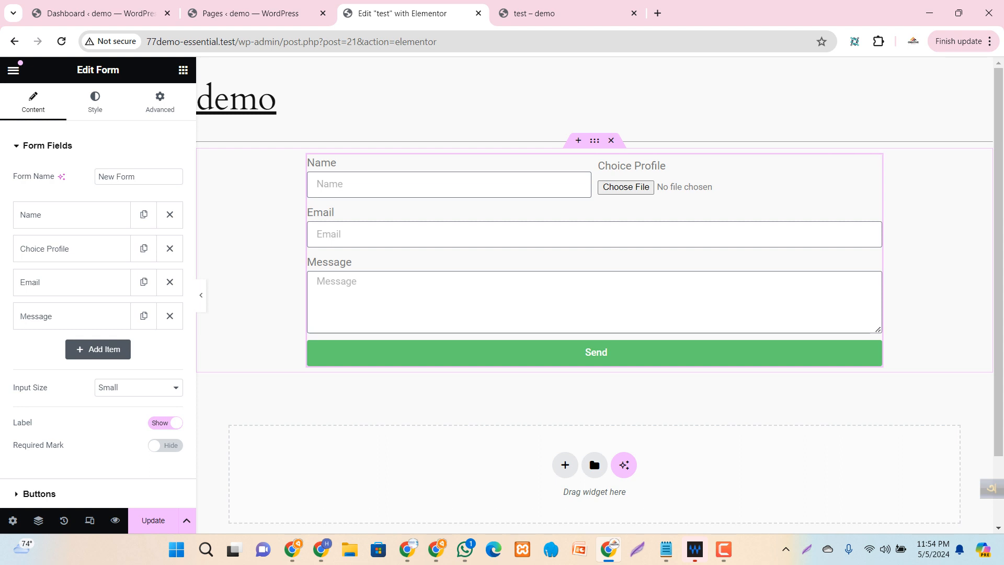
Step: Set the Choice Profile field's column width to 30%
click(72, 214)
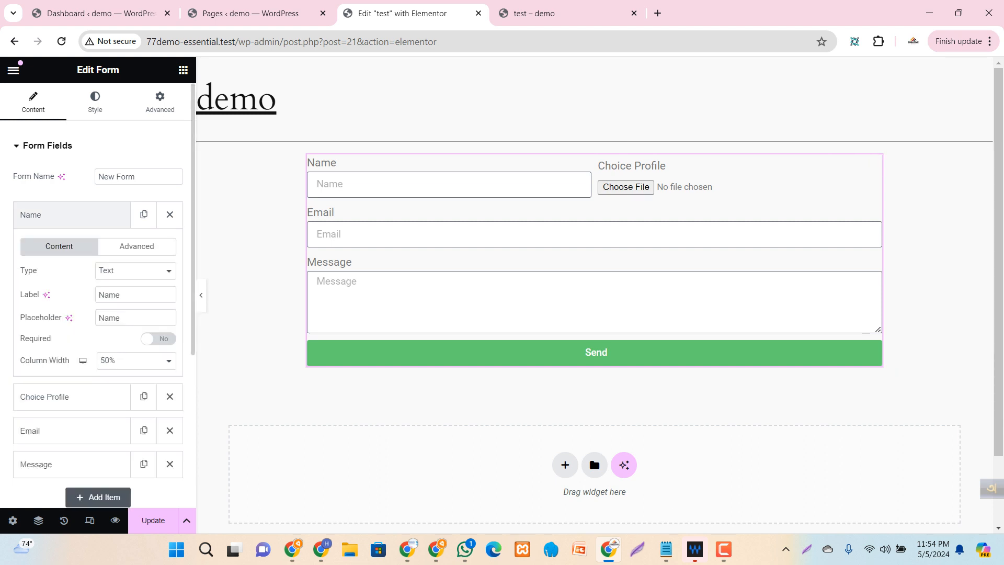
click(72, 215)
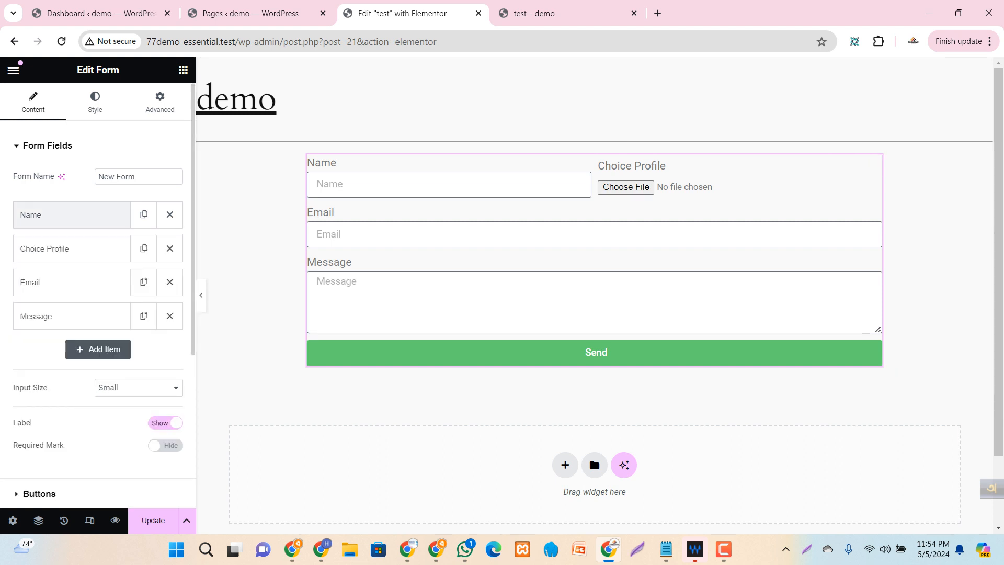
click(72, 248)
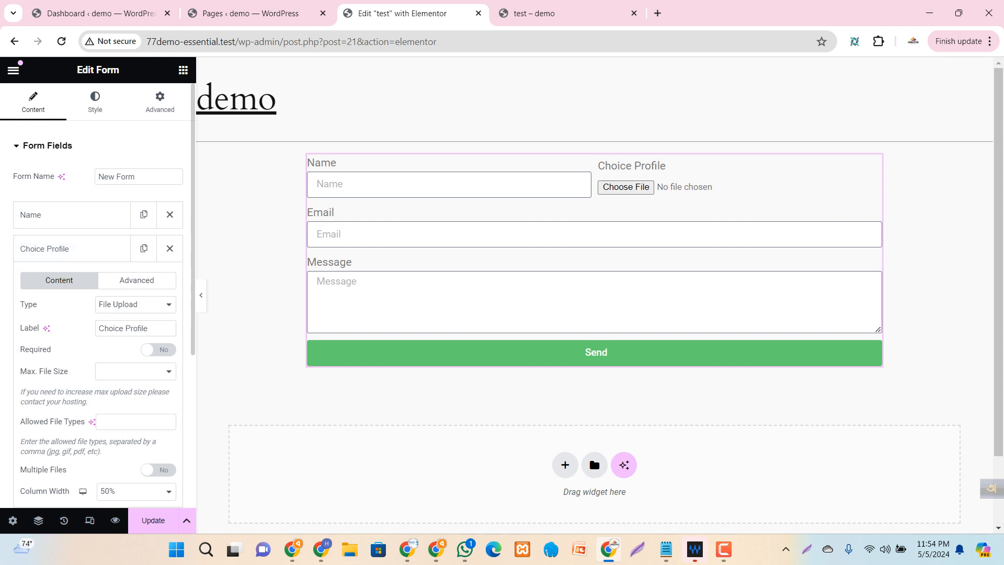
click(136, 491)
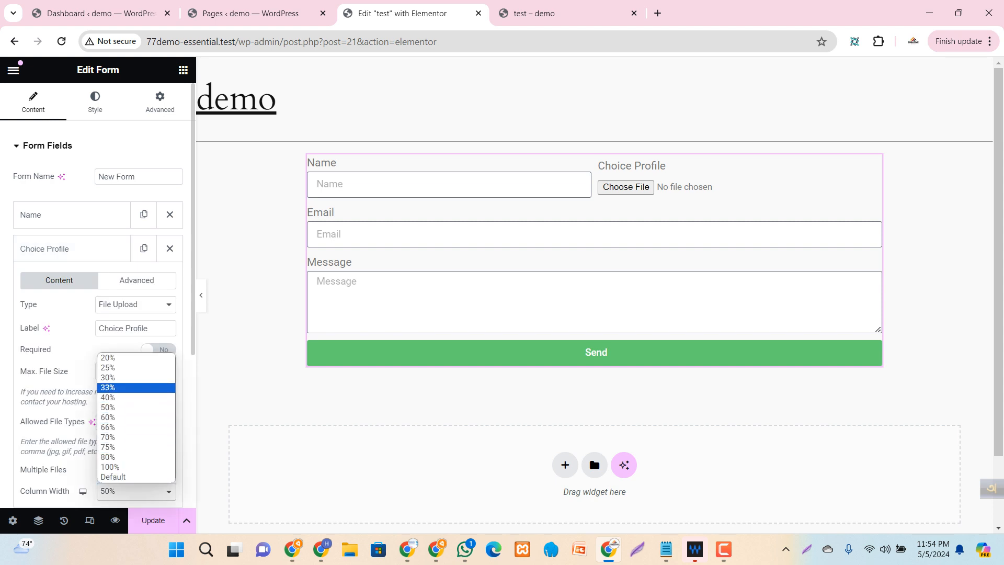
click(108, 377)
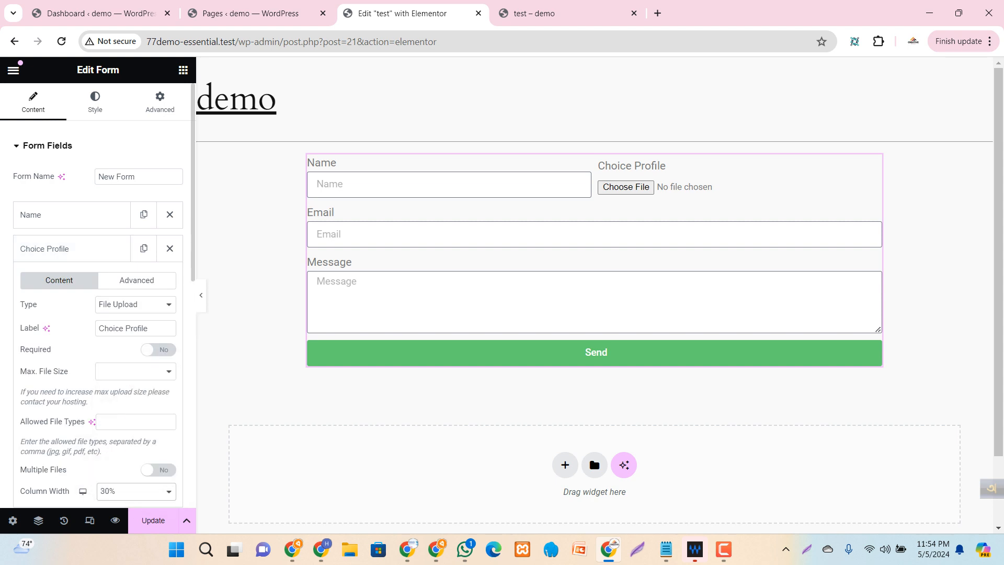
Step: Set the Name field's column width to 70% and collapse its settings
click(52, 215)
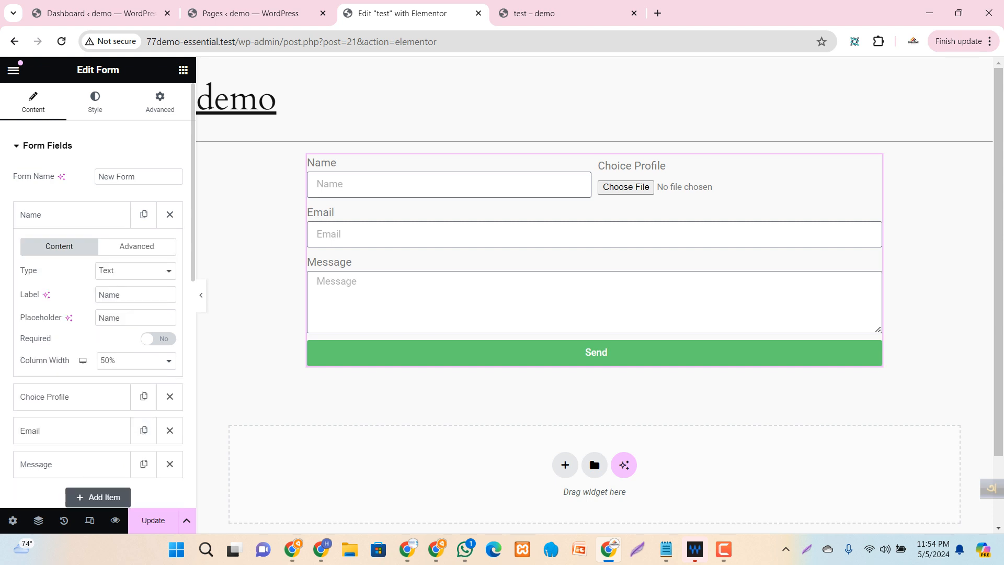
click(136, 360)
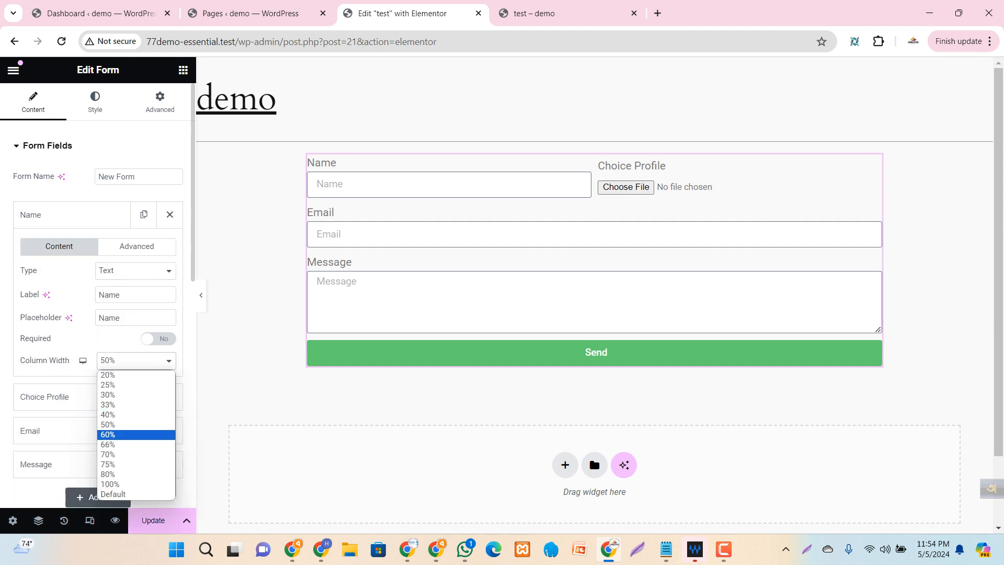
click(108, 454)
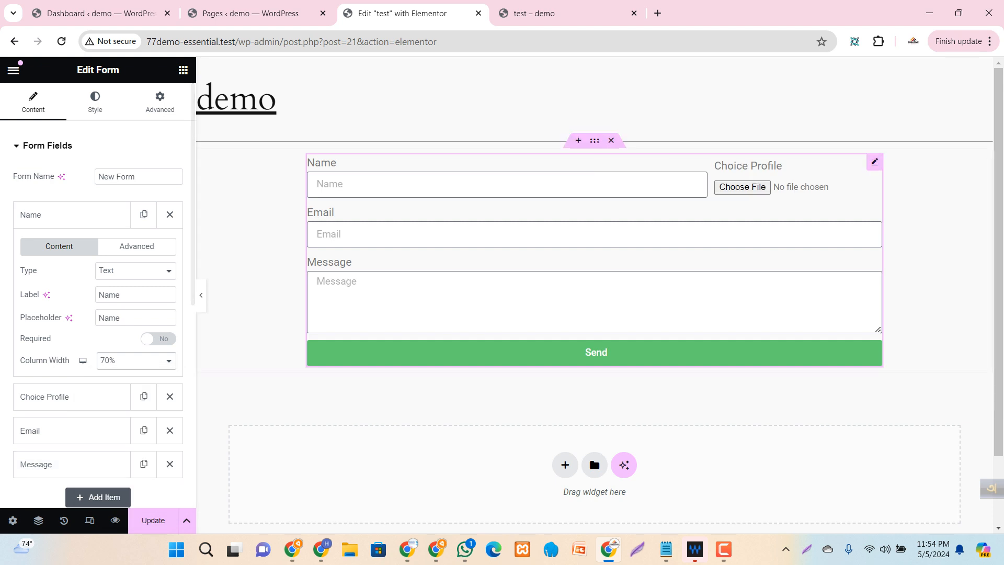
click(72, 215)
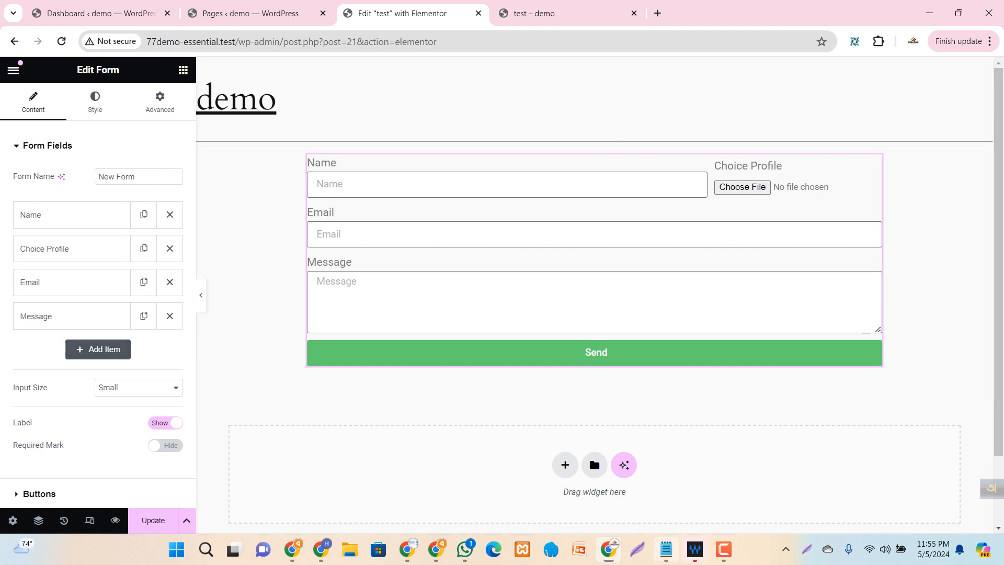
Step: Switch to Notepad and remove the heading "Gravity Form Image Preview" above the code snippet, leaving its line empty
click(666, 549)
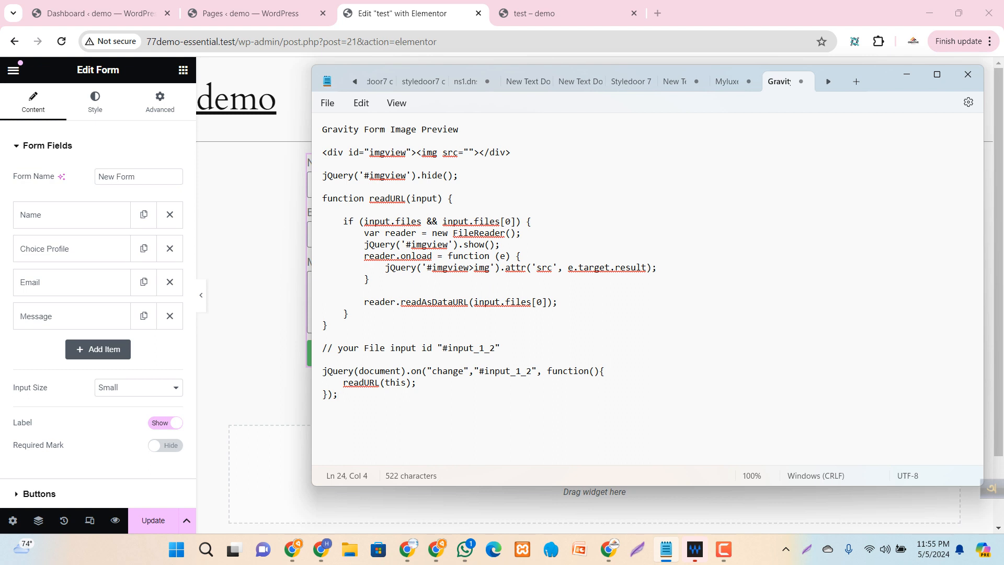
triple_click(392, 130)
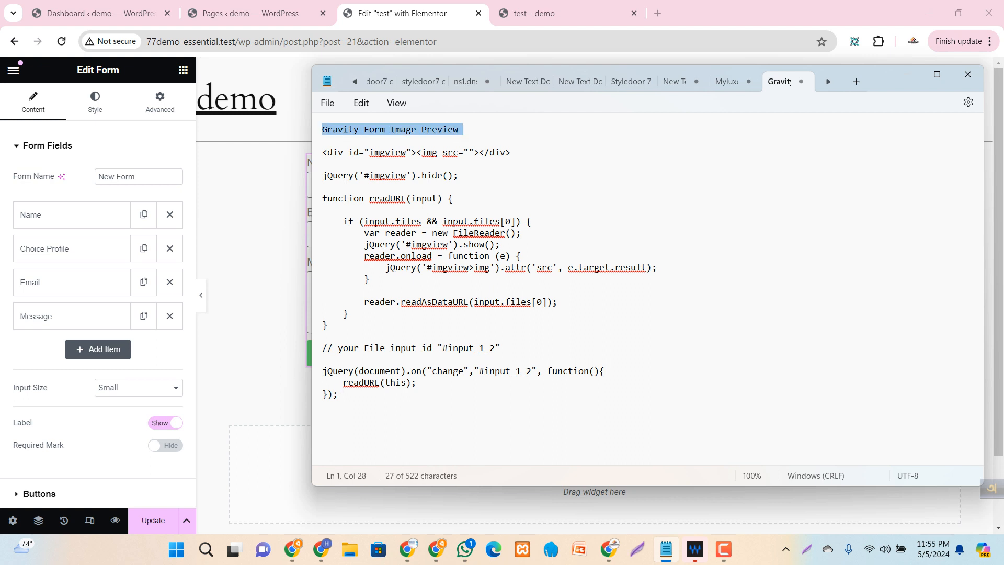
key(Delete)
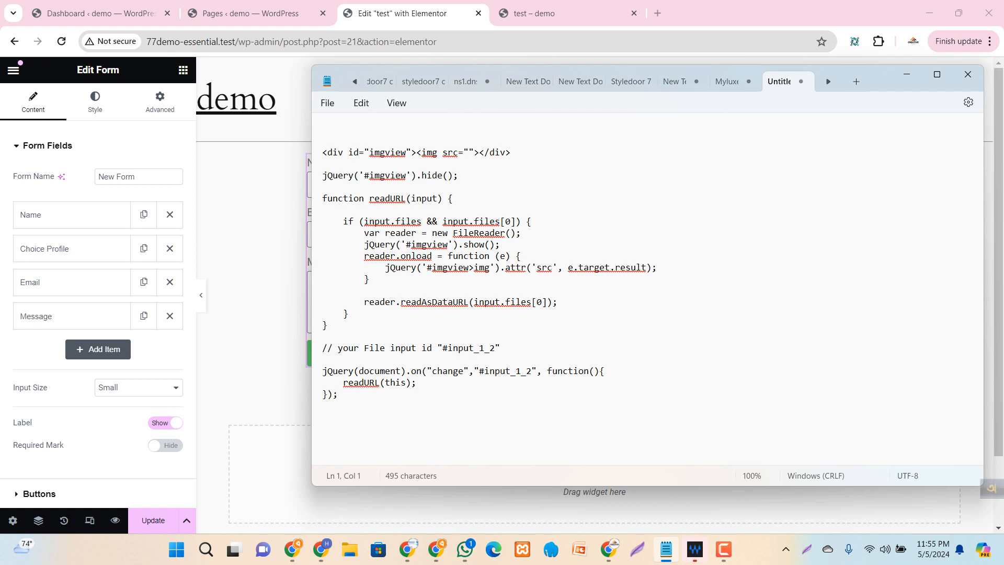
text(http://77demo-essential.test/wp-admin/)
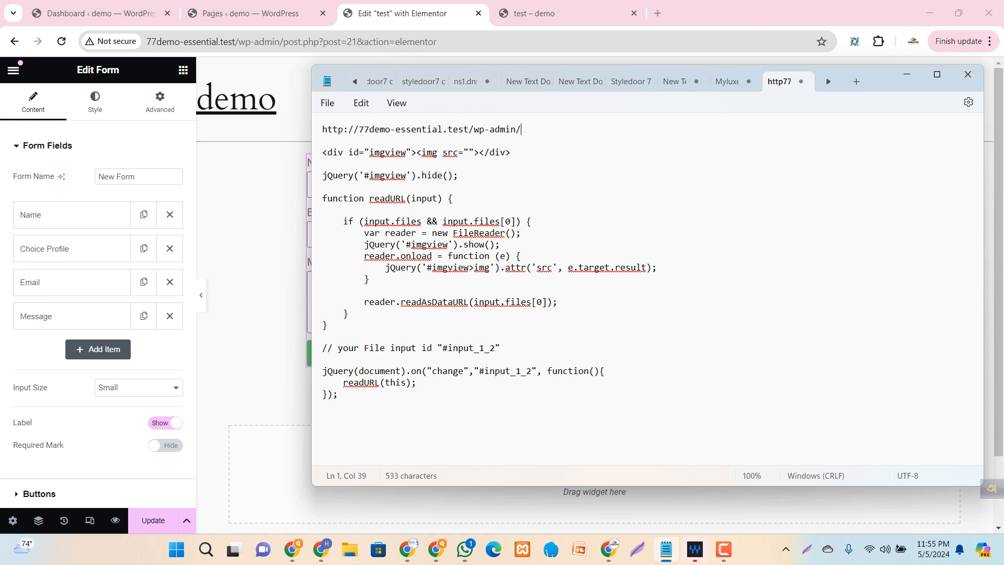
key(shift+Home)
key(Delete)
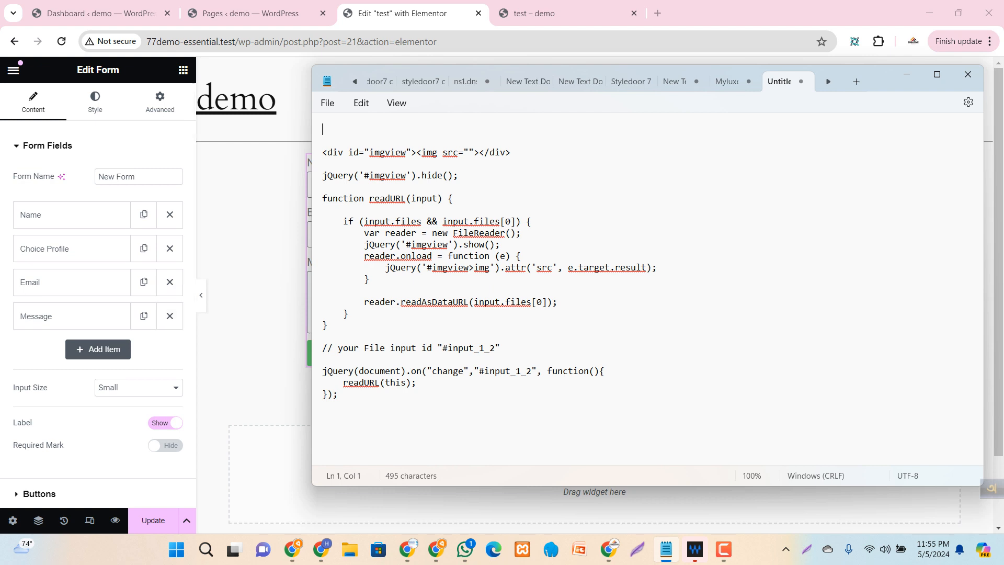
Step: Examine the imgview div markup and the jQuery image preview script in the notes
drag(323, 153, 517, 153)
click(517, 164)
mouse_move(322, 175)
mouse_down()
mouse_move(374, 280)
mouse_move(338, 394)
mouse_move(322, 175)
mouse_up()
click(469, 176)
mouse_move(322, 175)
mouse_down()
mouse_move(322, 371)
mouse_move(339, 395)
mouse_move(323, 370)
mouse_move(323, 175)
mouse_up()
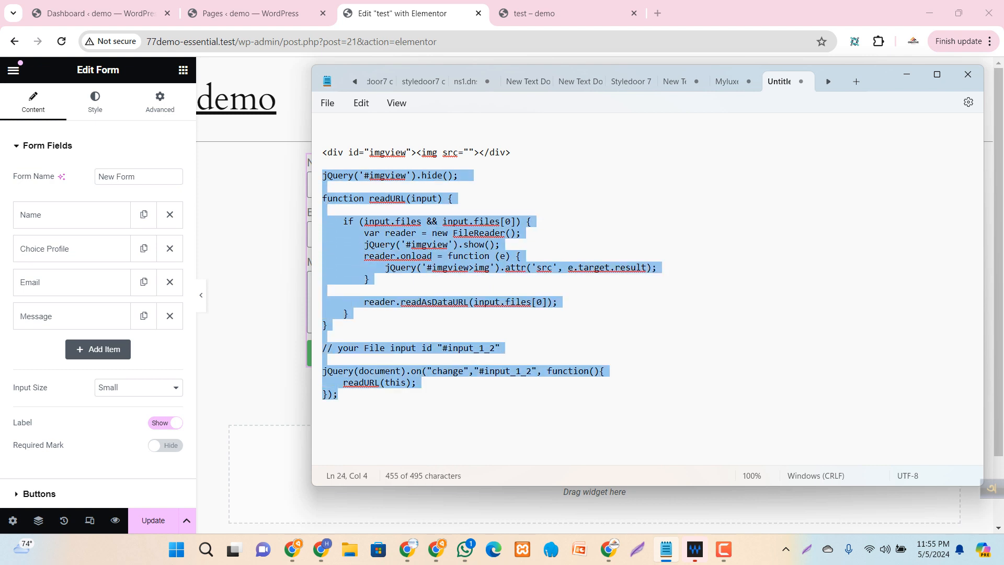
click(469, 176)
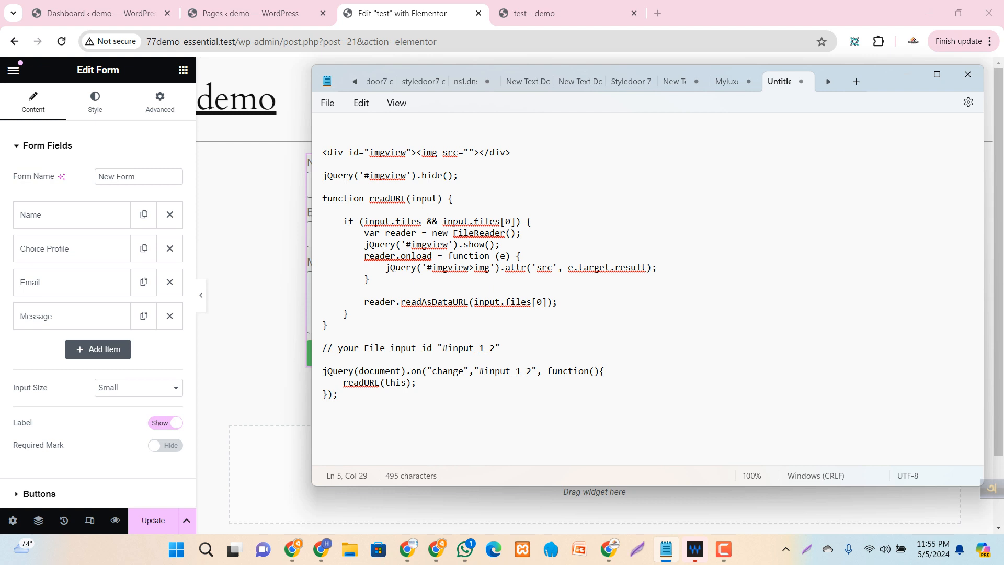
drag(323, 175, 338, 394)
click(339, 395)
triple_click(387, 152)
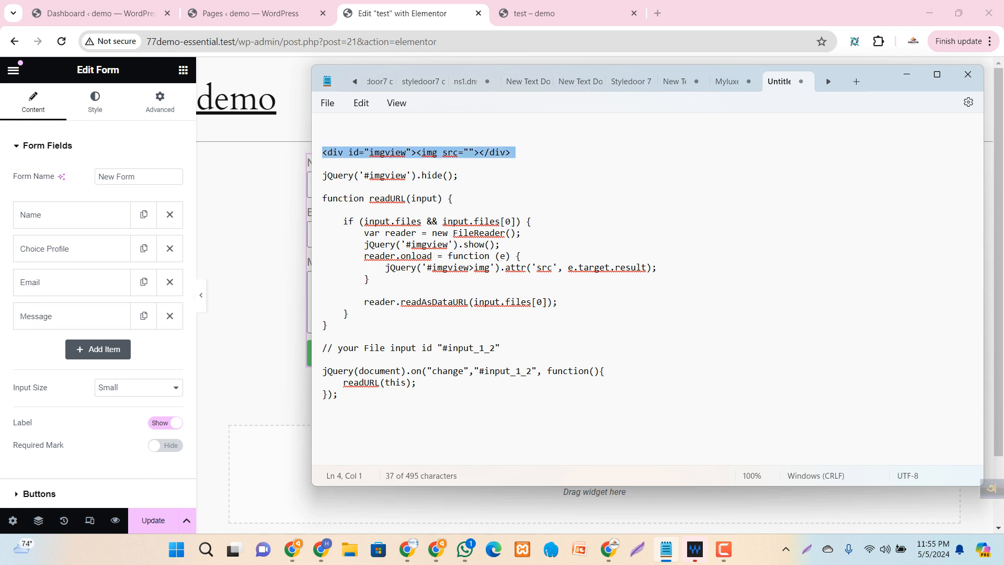
click(513, 152)
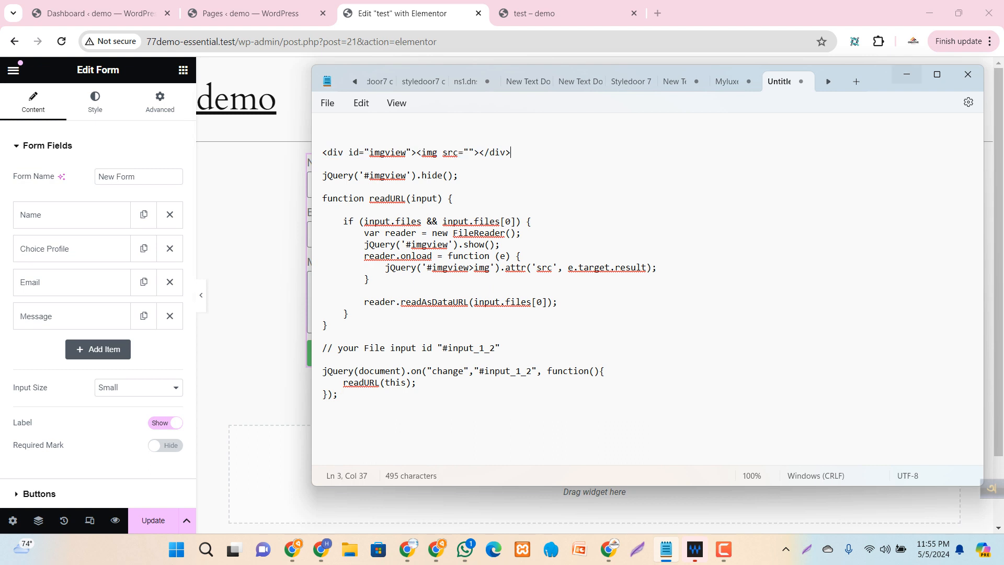
Step: Switch back to Elementor, add an HTML field to the form and move it directly after Choice Profile
key(alt+Tab)
click(97, 348)
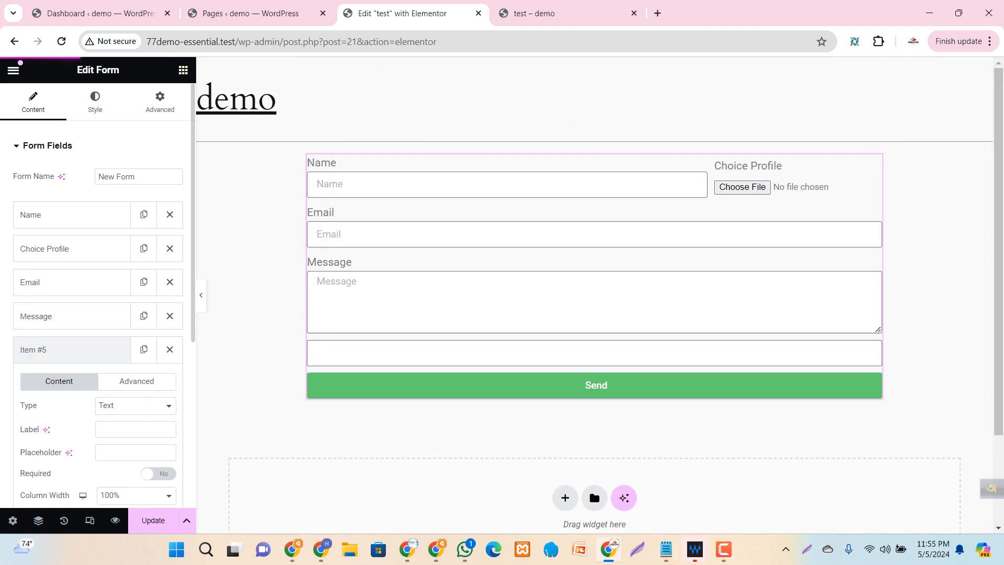
scroll(98, 349, down, 1)
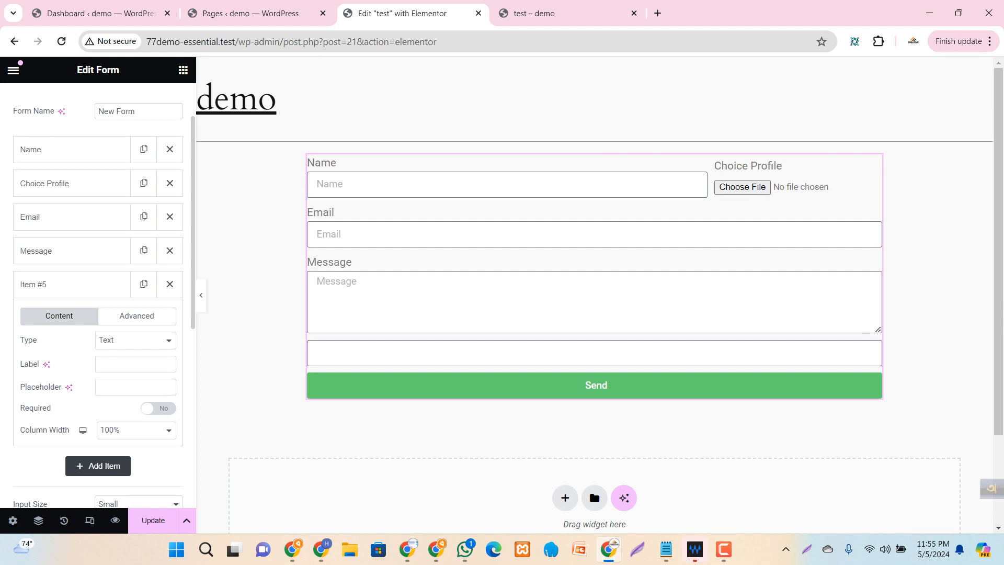
click(136, 340)
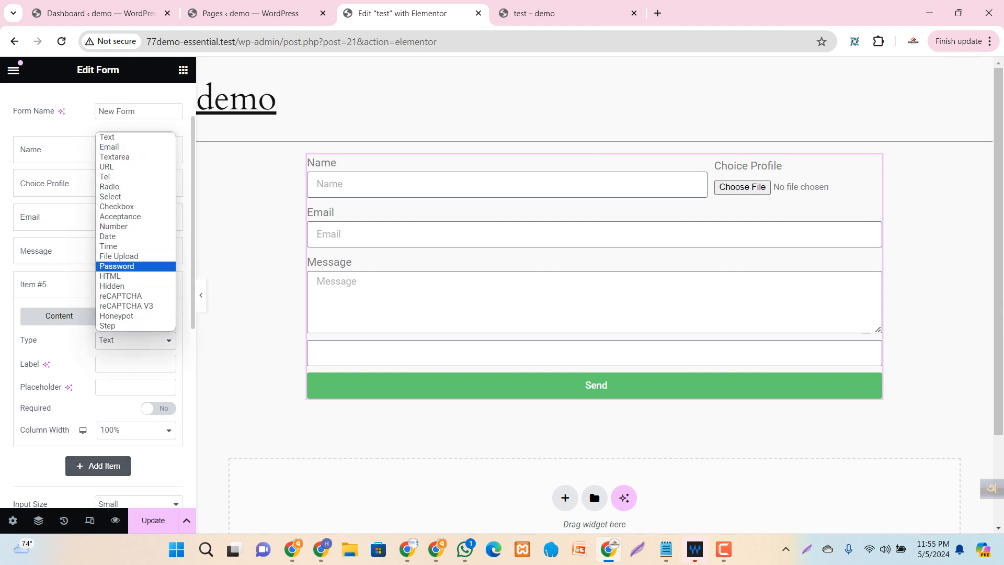
click(111, 276)
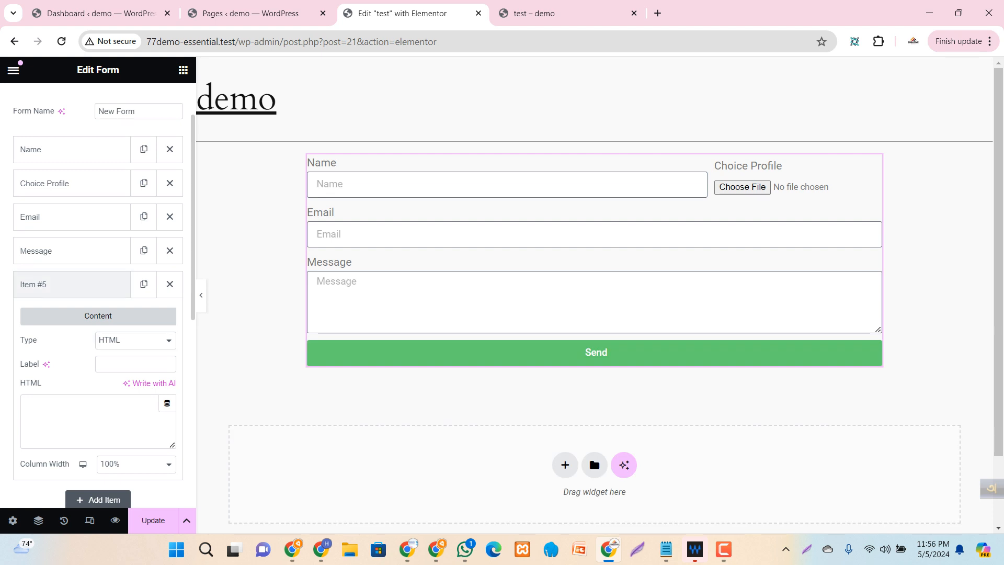
click(52, 284)
drag(52, 284, 52, 216)
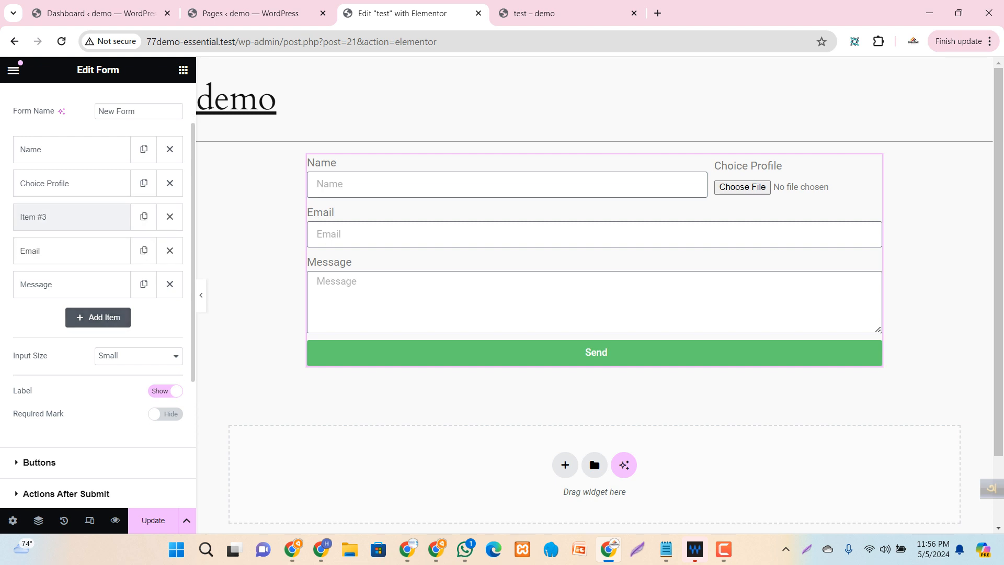
Step: Copy the line <div id="imgview"><img src=""></div> from Notepad into the new field's HTML content and update the page
click(53, 216)
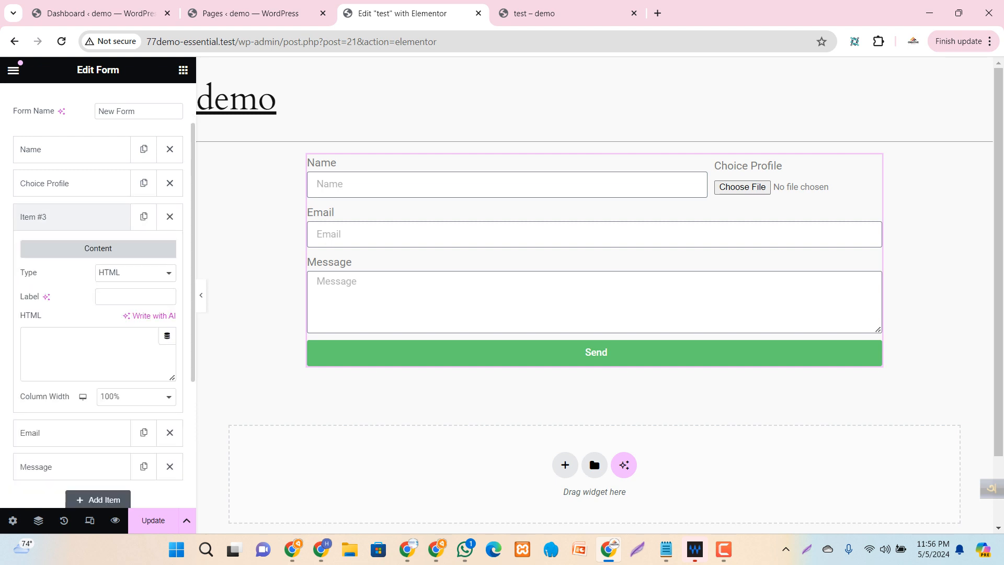
click(89, 354)
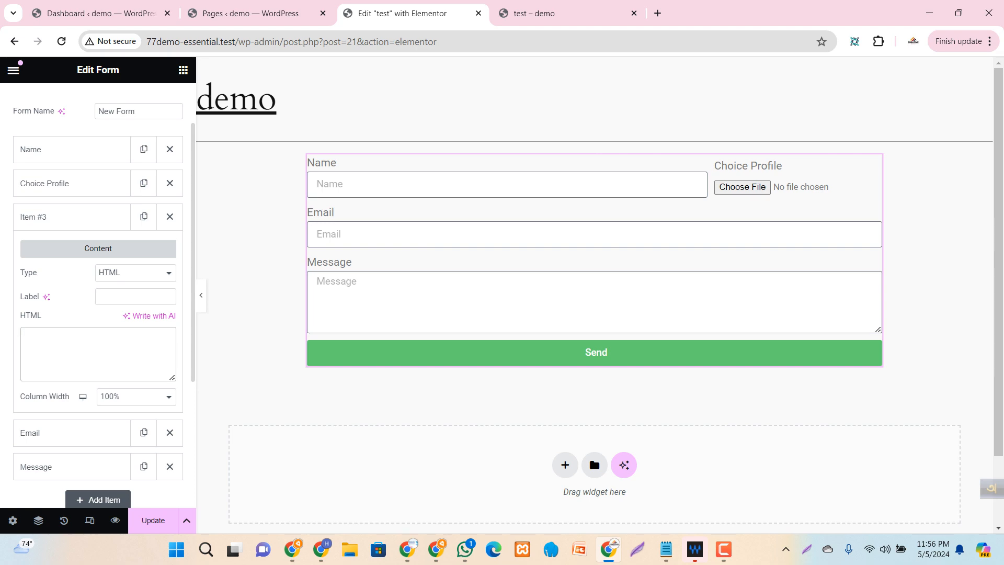
click(666, 550)
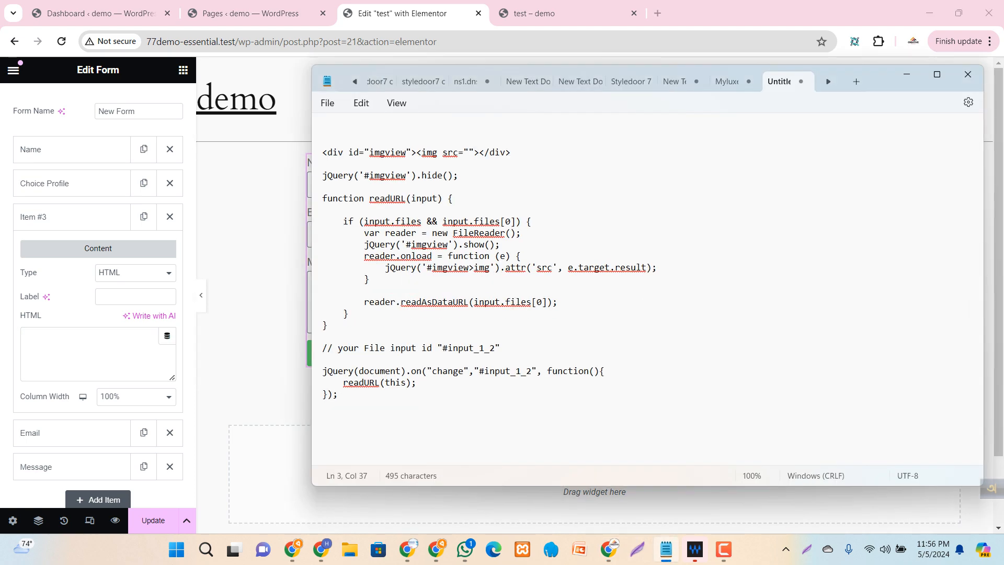
triple_click(387, 152)
key(ctrl+c)
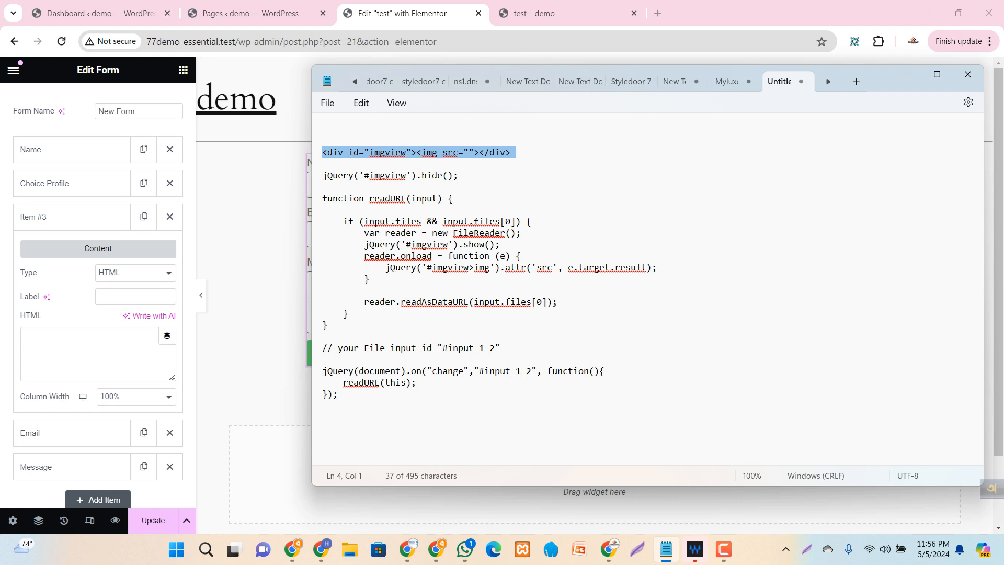
click(513, 152)
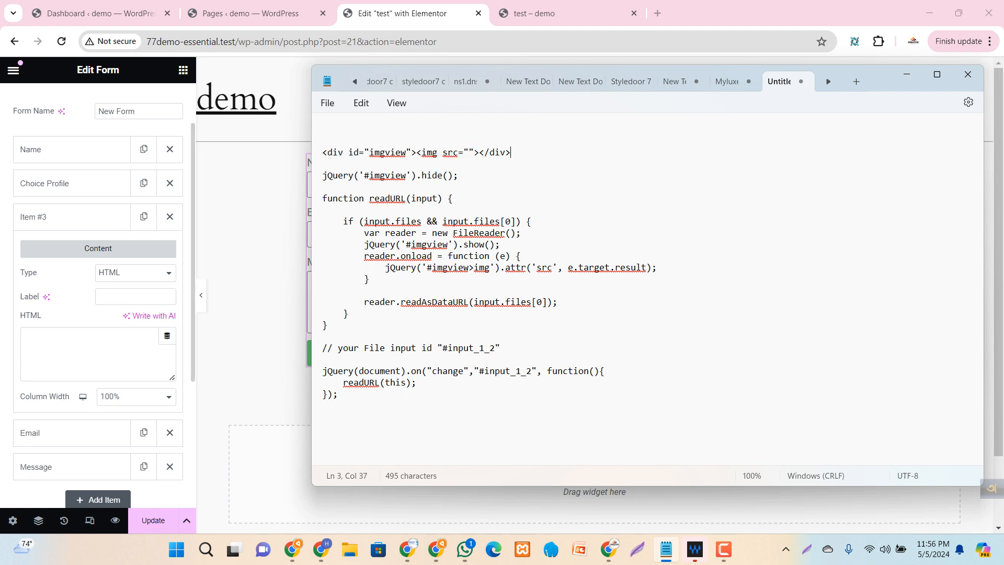
key(alt+Tab)
key(ctrl+v)
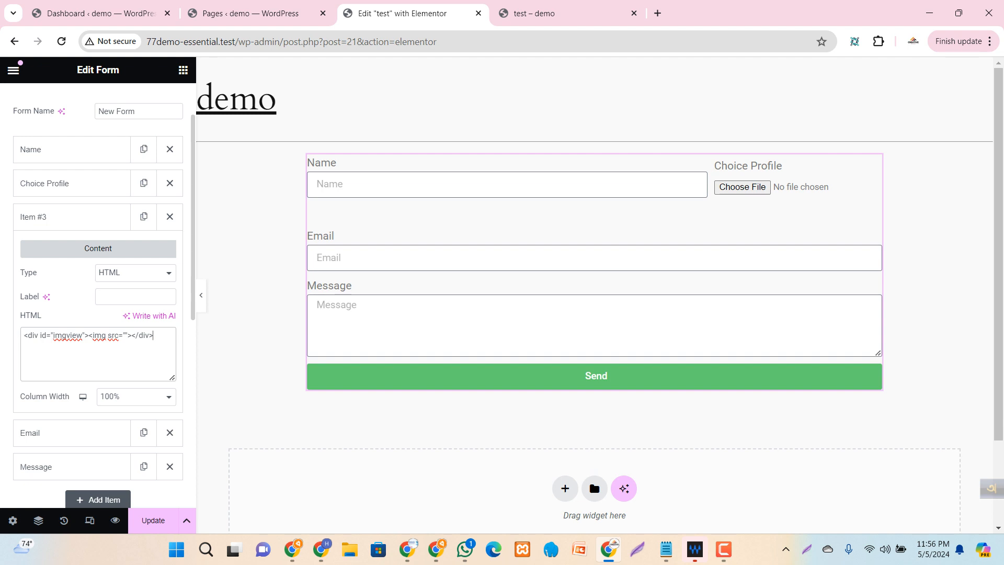
click(72, 217)
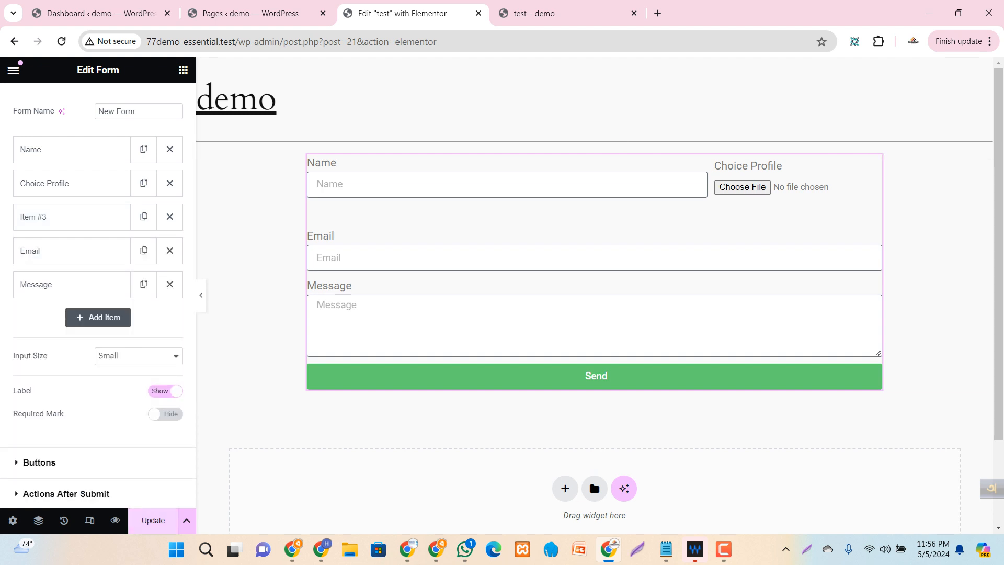
click(153, 520)
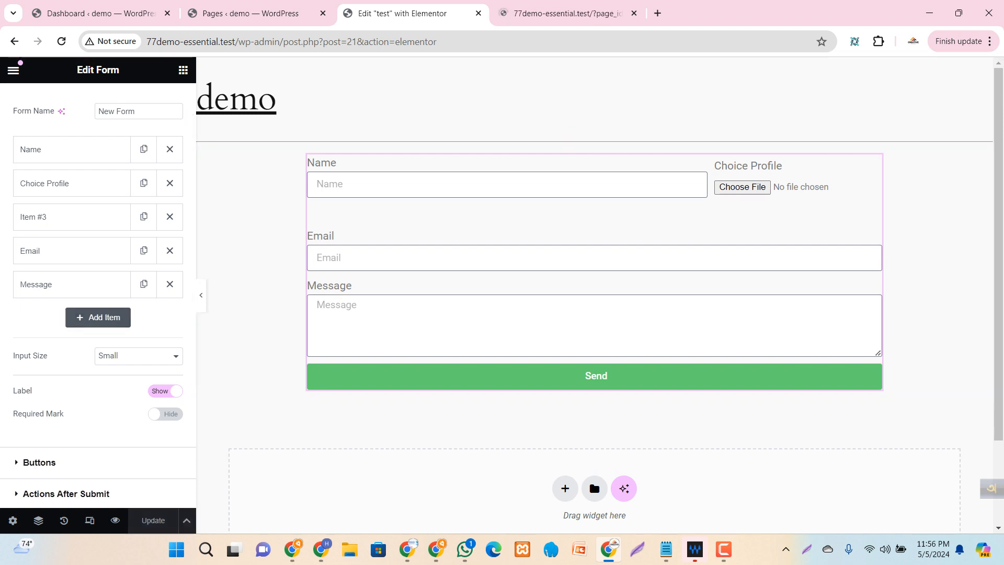
click(561, 14)
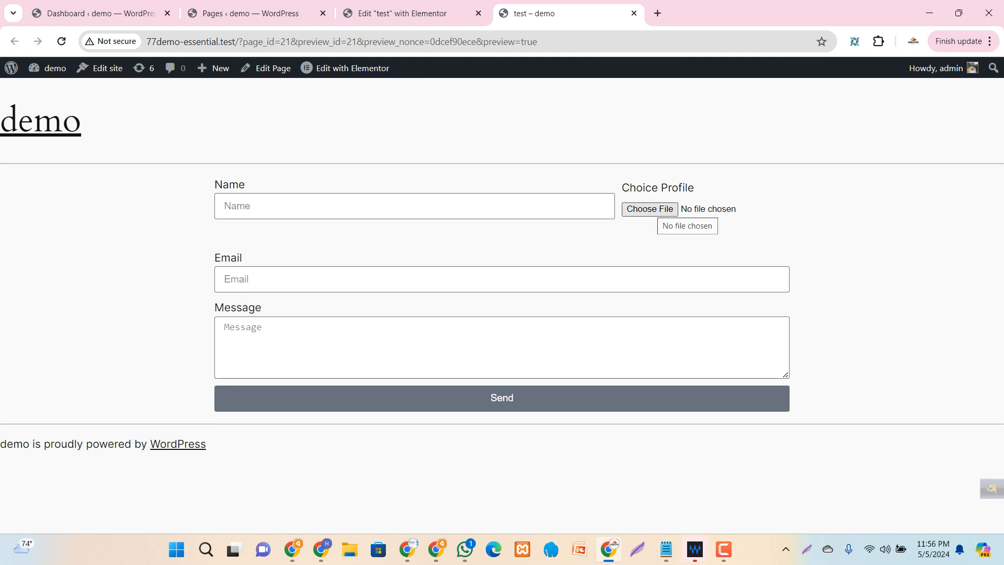
click(650, 209)
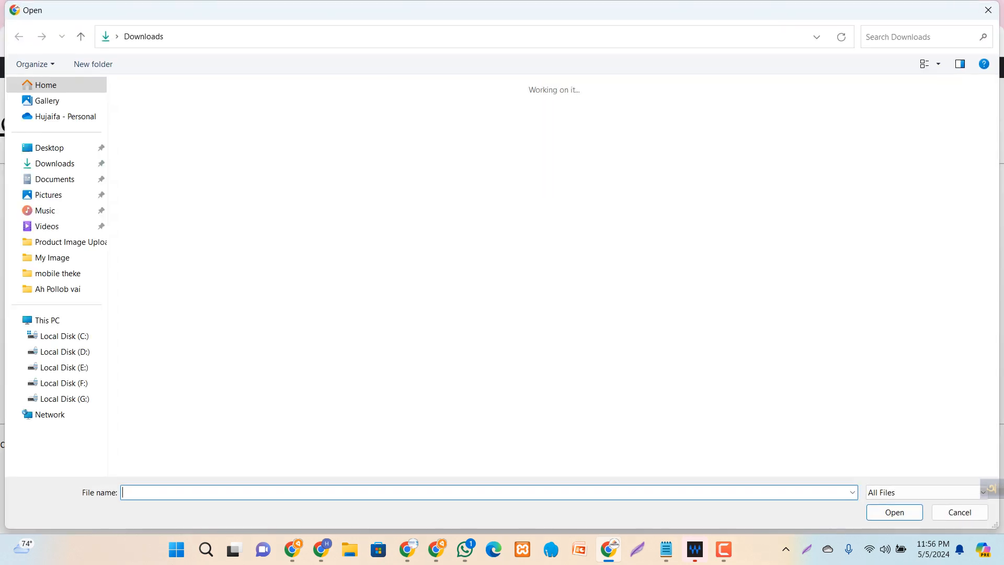
click(366, 165)
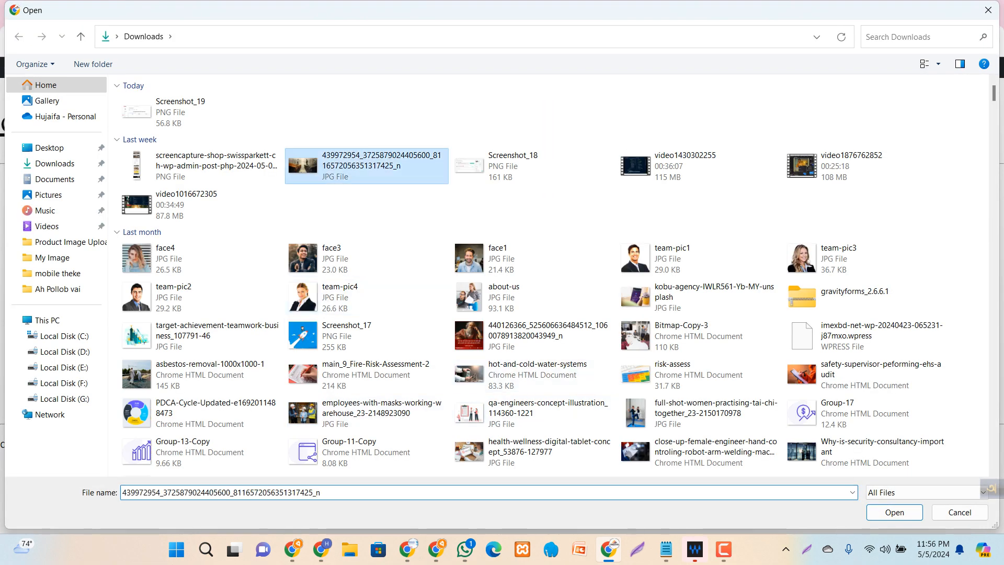
key(Return)
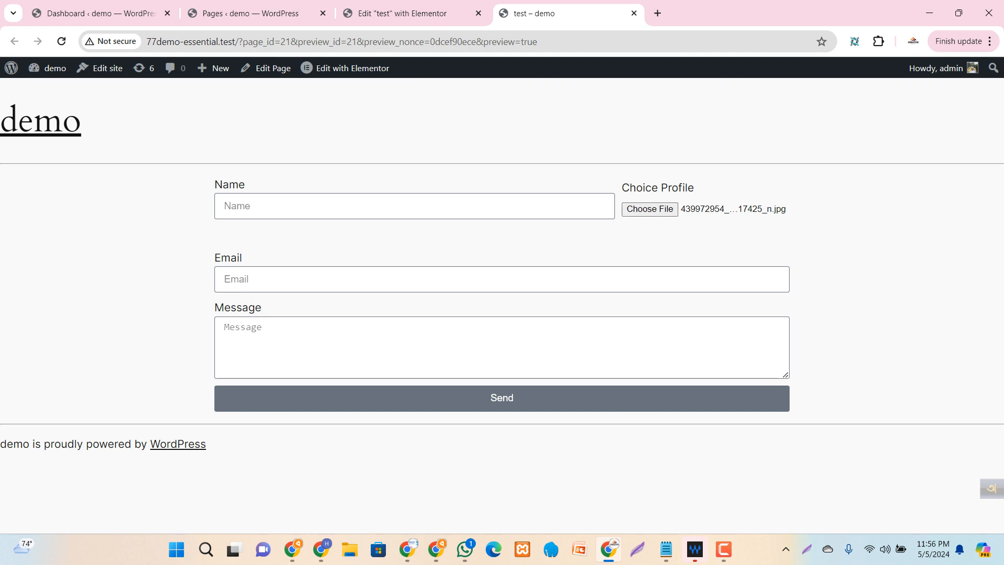
Step: Copy the whole jQuery image preview script below the imgview div line in Notepad and minimize the notes
click(666, 549)
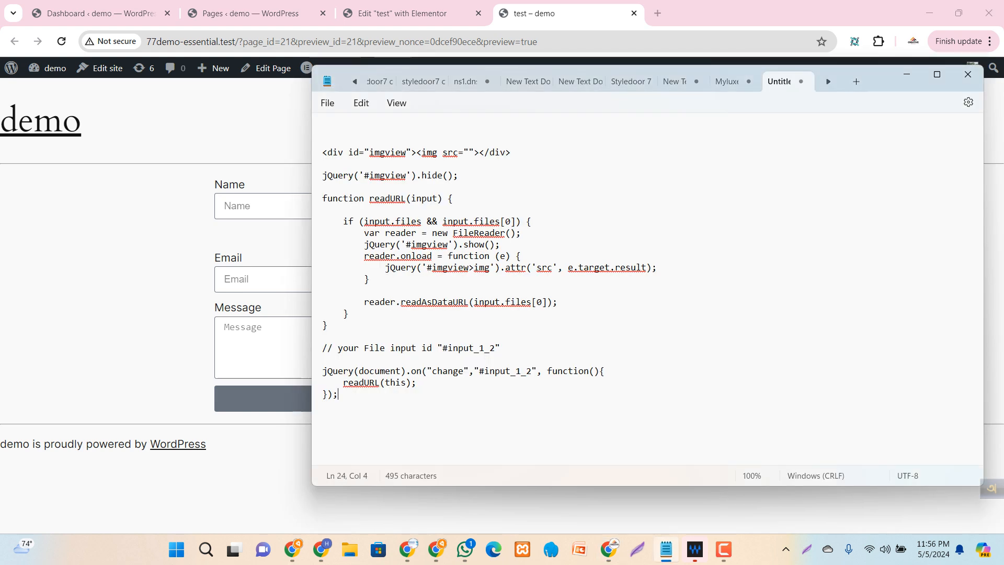
drag(338, 394, 322, 175)
key(ctrl+c)
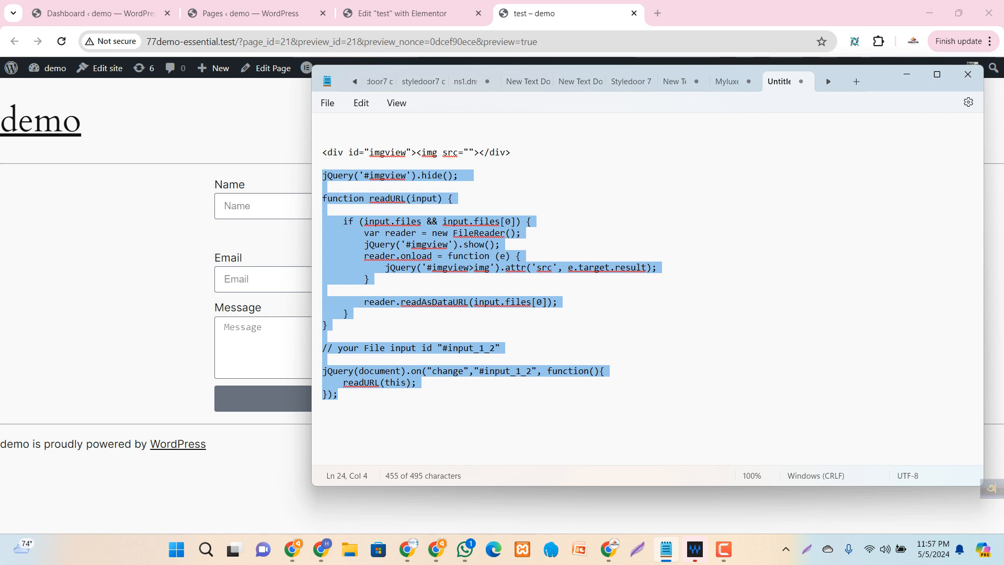
click(338, 394)
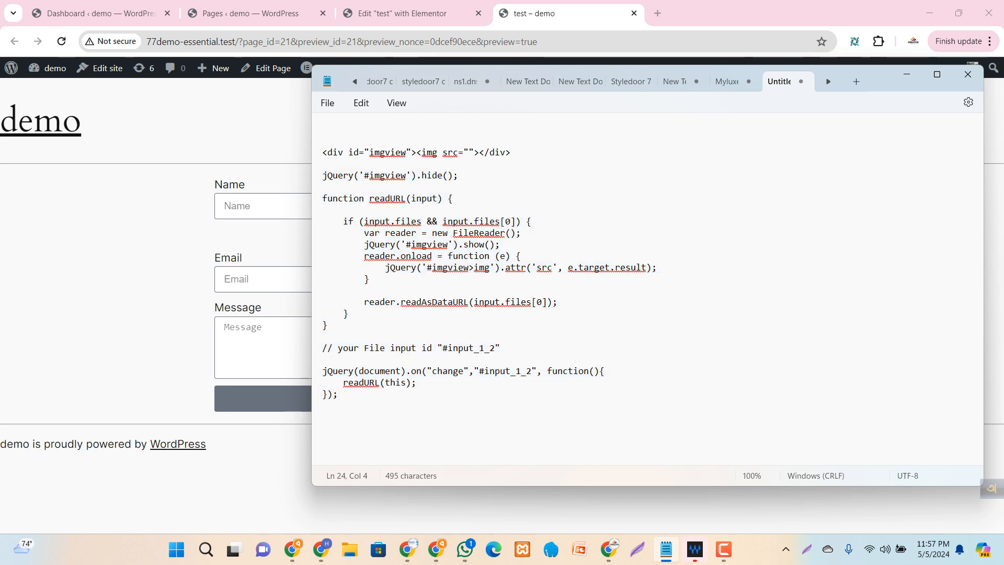
click(907, 74)
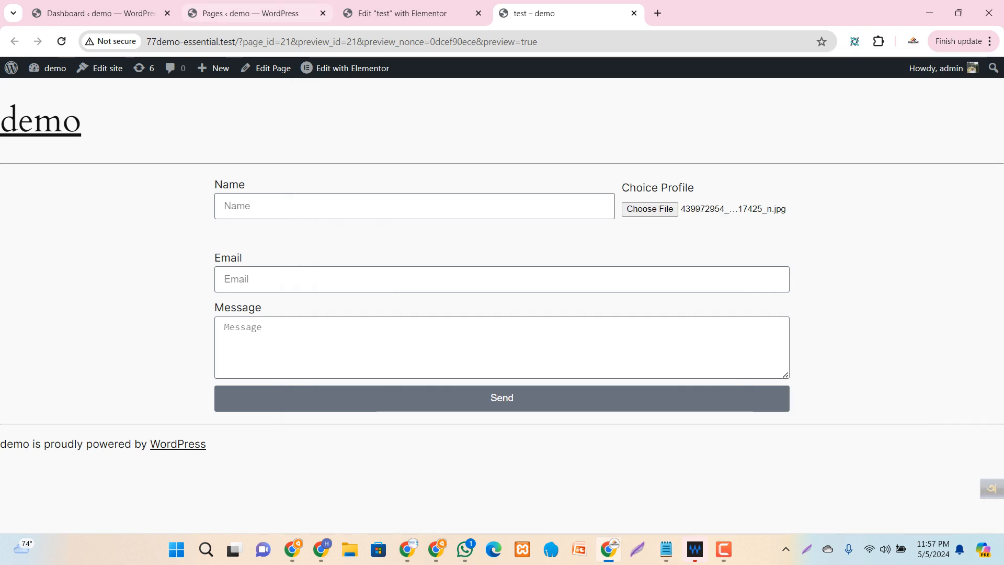
Step: Reload the WordPress dashboard and open the Add New Plugin page in a new tab
click(243, 13)
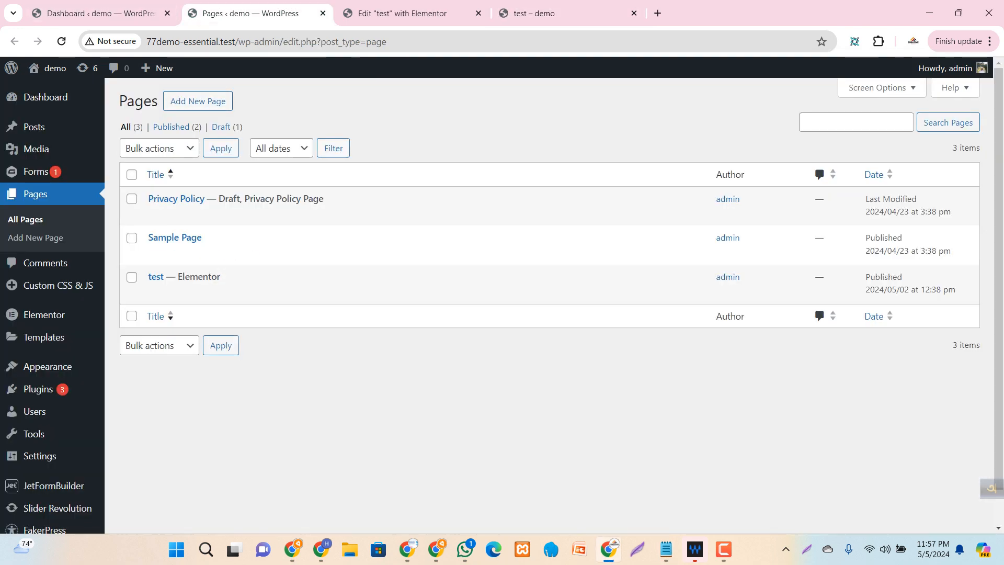
click(88, 13)
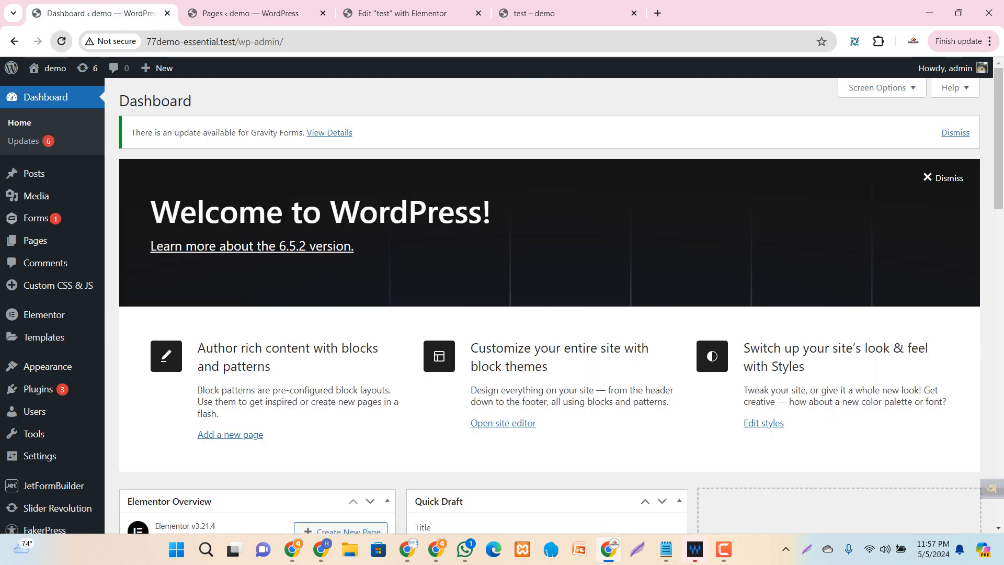
click(61, 42)
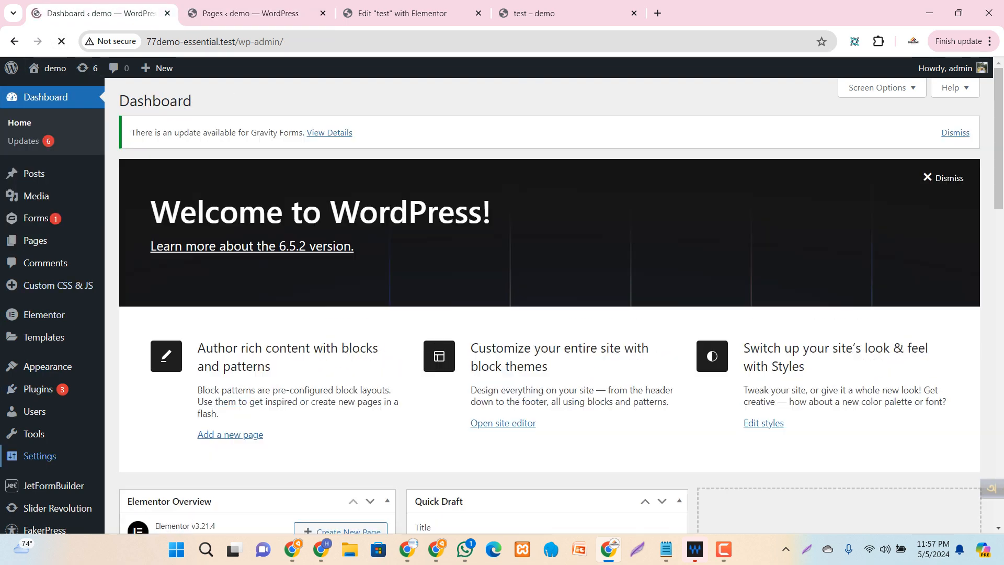
mouse_move(53, 485)
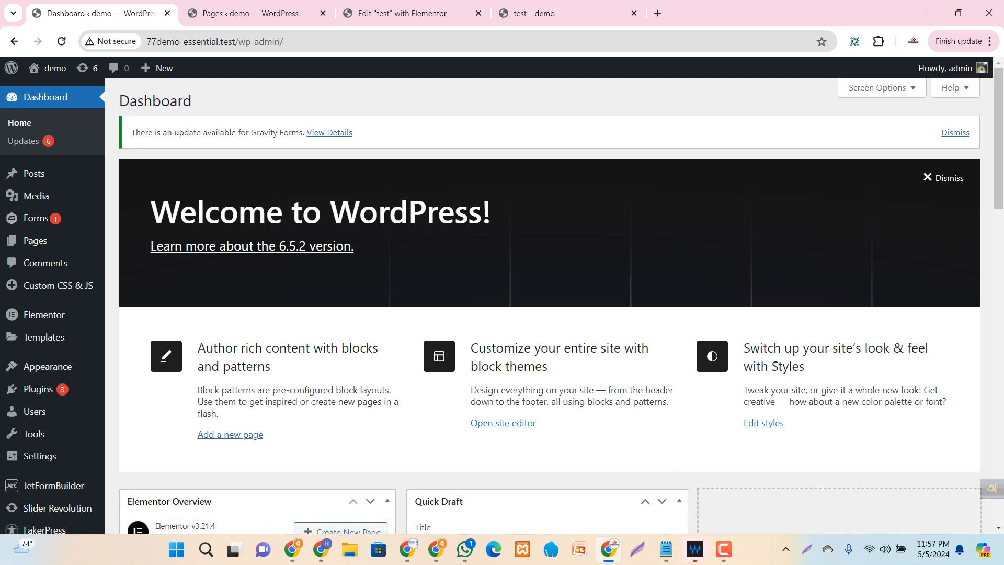
mouse_move(58, 285)
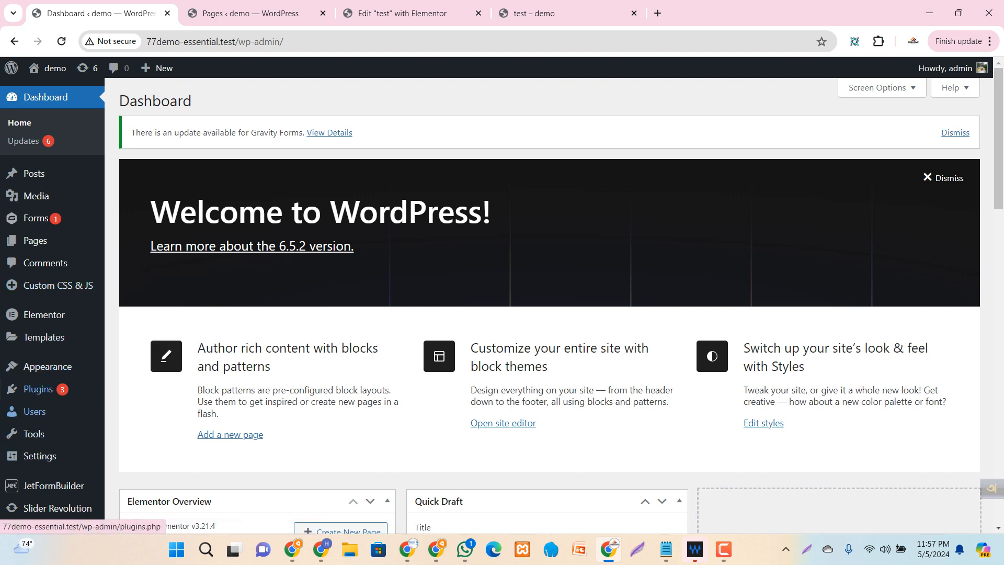
mouse_move(38, 389)
ctrl+click(147, 411)
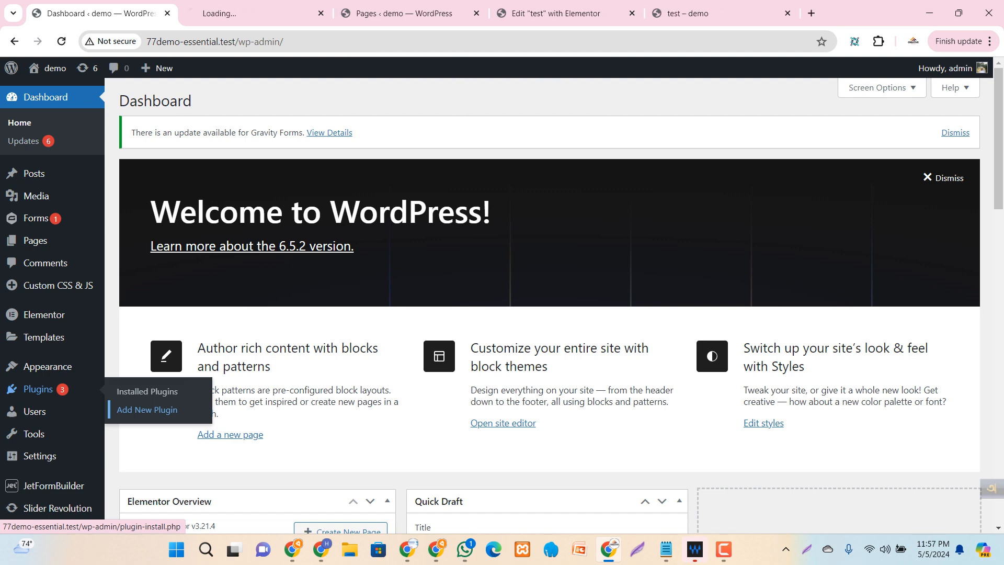
click(405, 13)
click(257, 14)
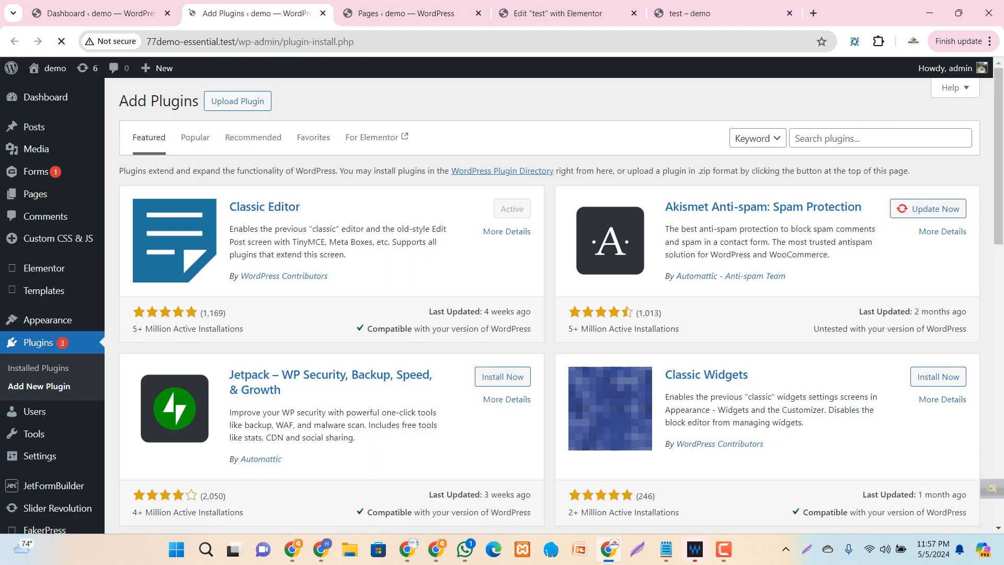
Step: Search the plugin directory for "simple css" to check the Simple Custom CSS and JS plugin, and close that browser tab
click(880, 138)
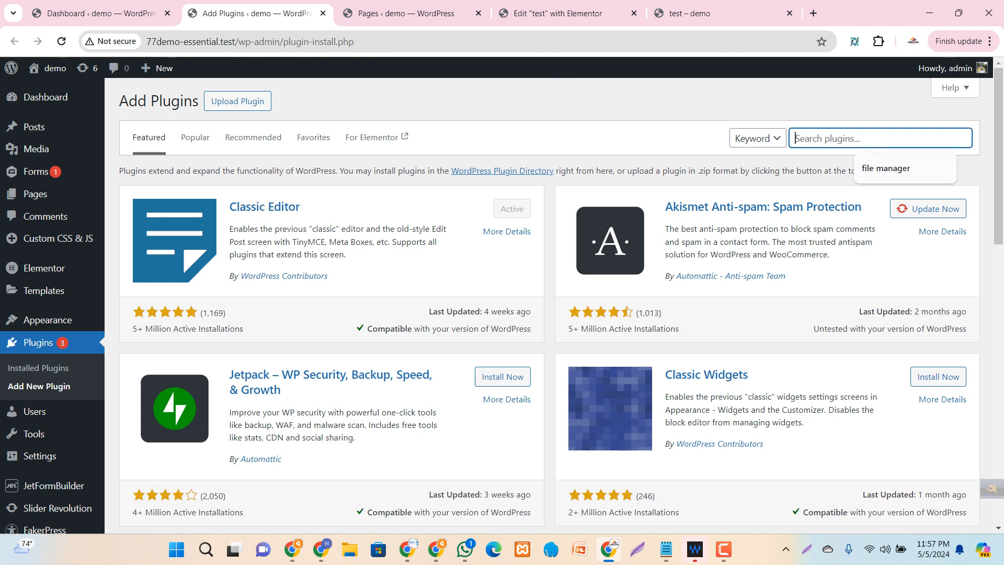
text(simple)
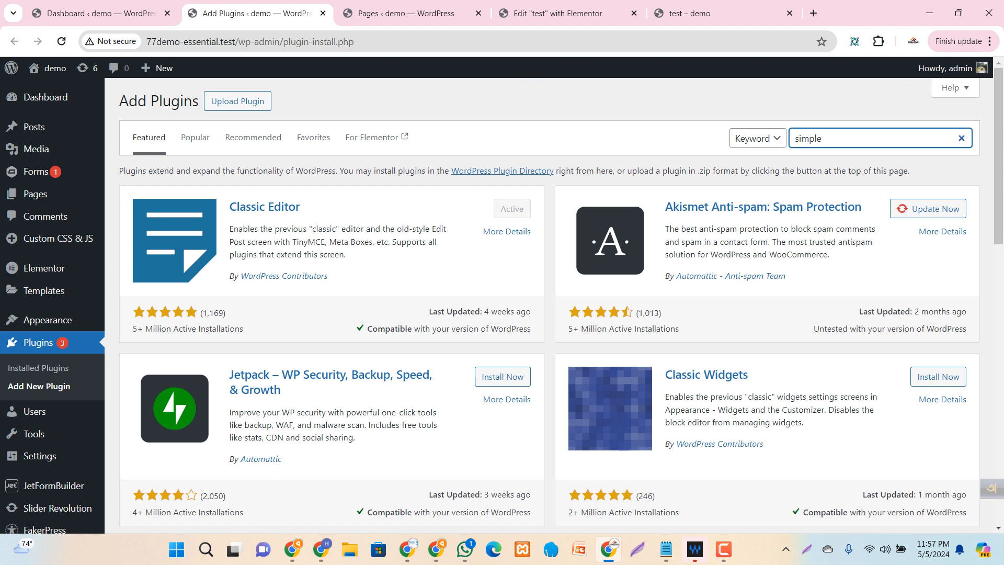
text( css)
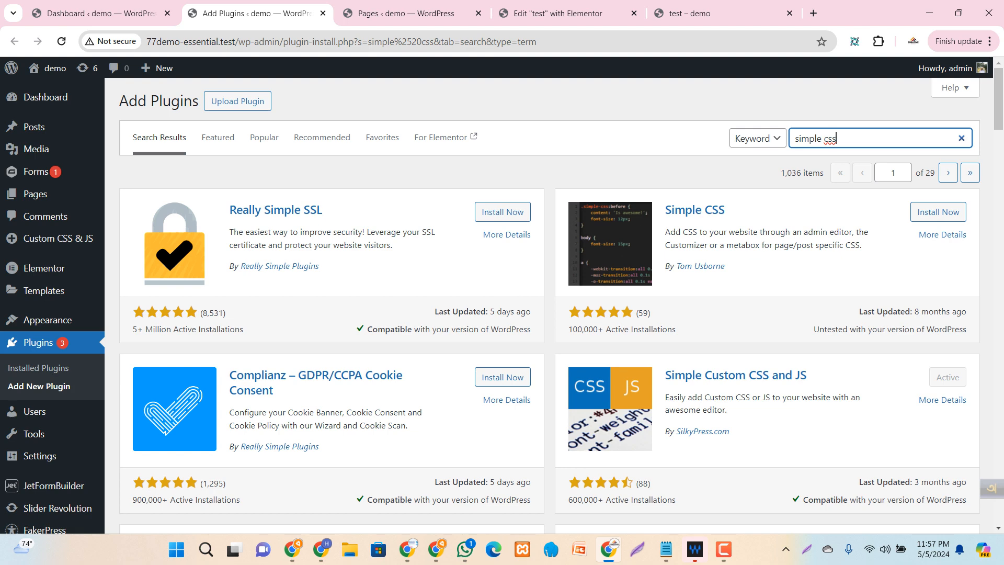
mouse_move(49, 238)
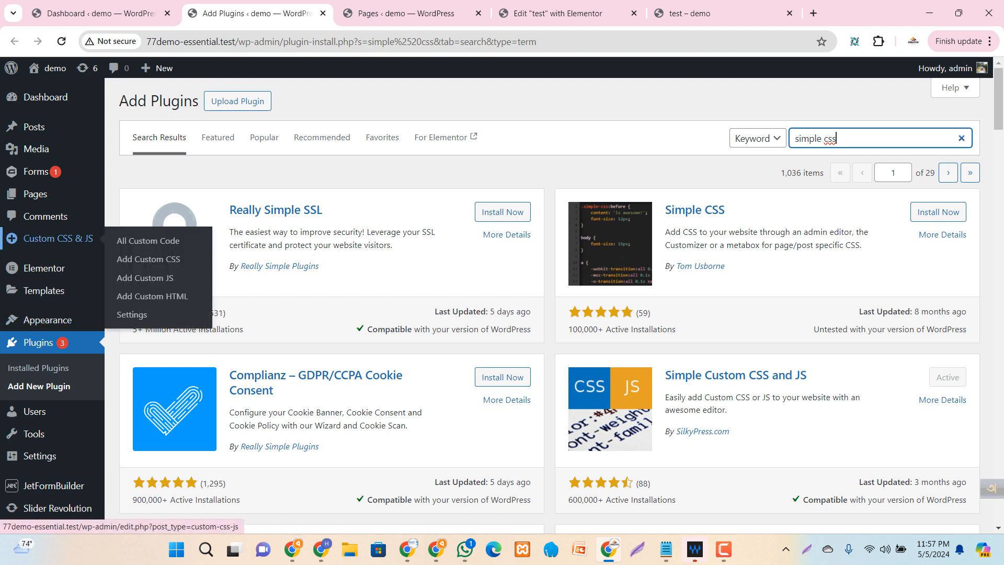
click(101, 14)
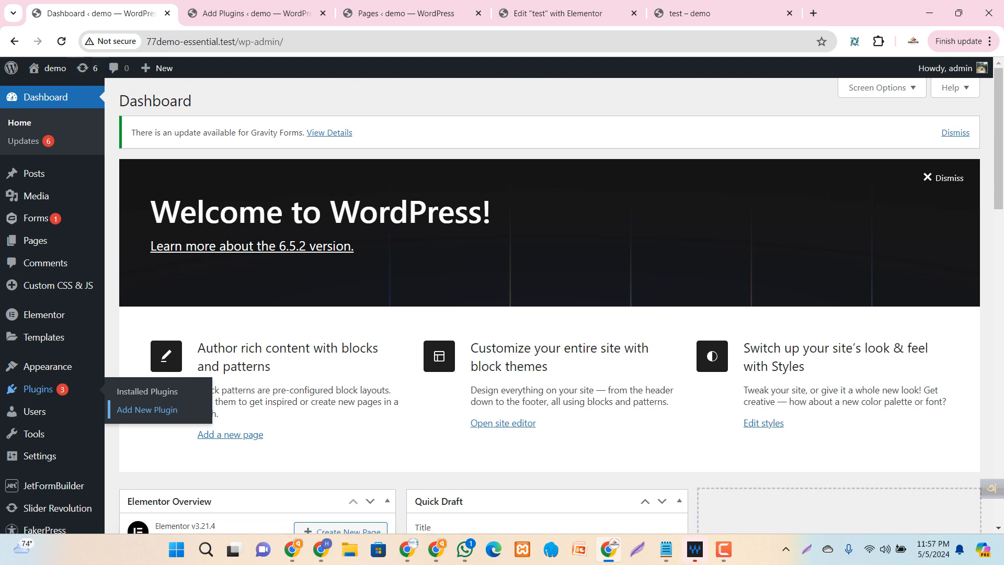
click(324, 13)
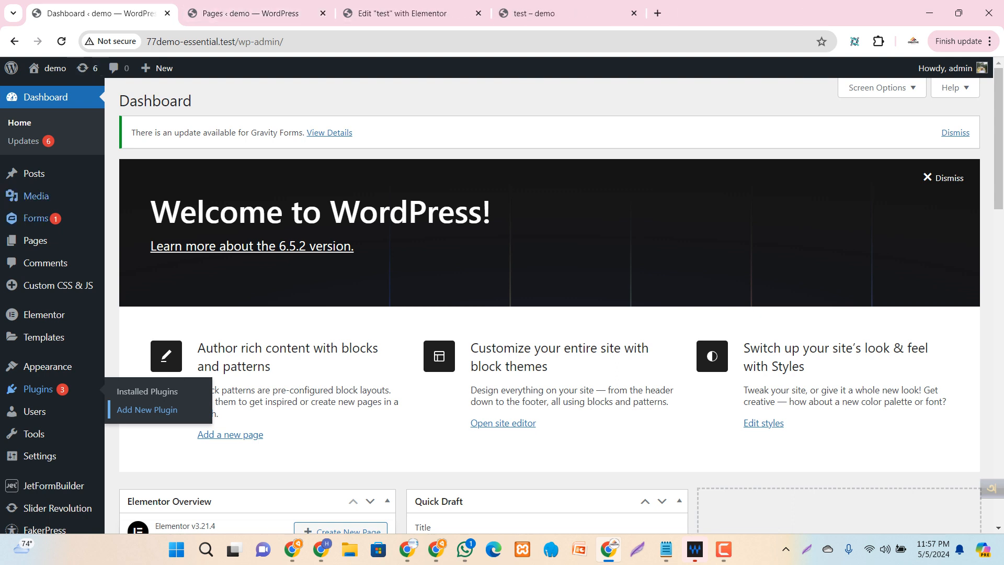
Step: Open the Custom CSS & JS plugin's page for adding new JavaScript code in a new tab
mouse_move(78, 285)
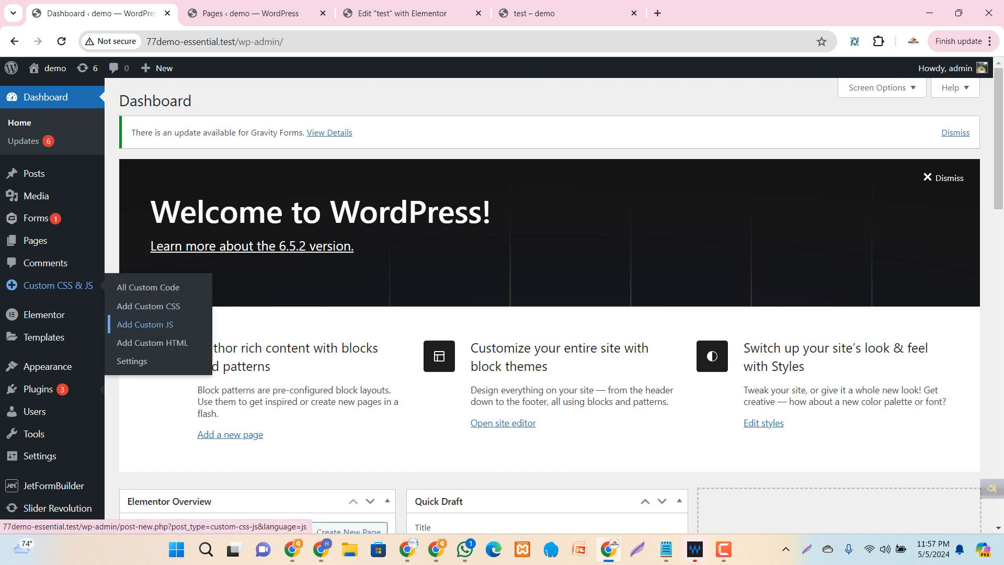
middle_click(145, 324)
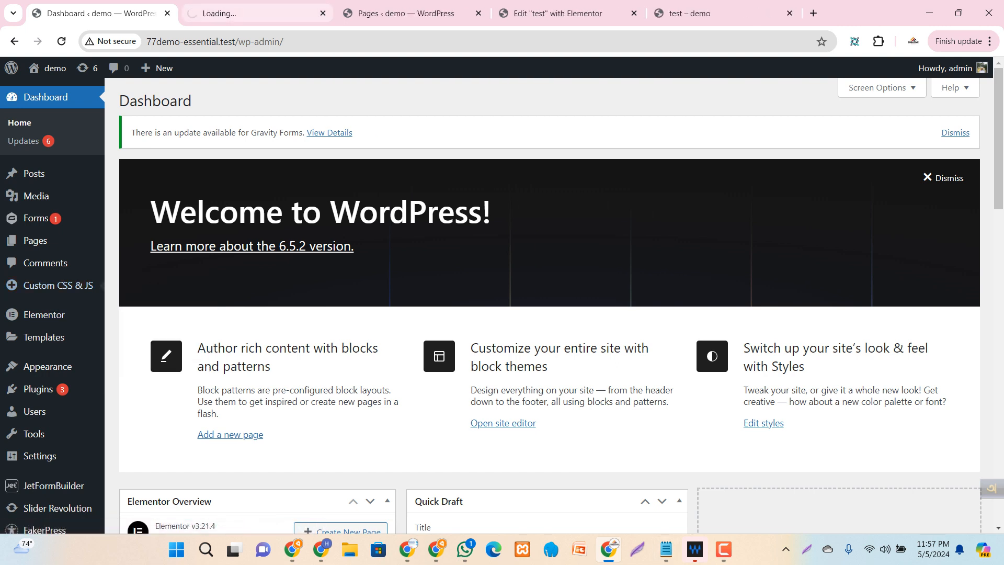
click(236, 14)
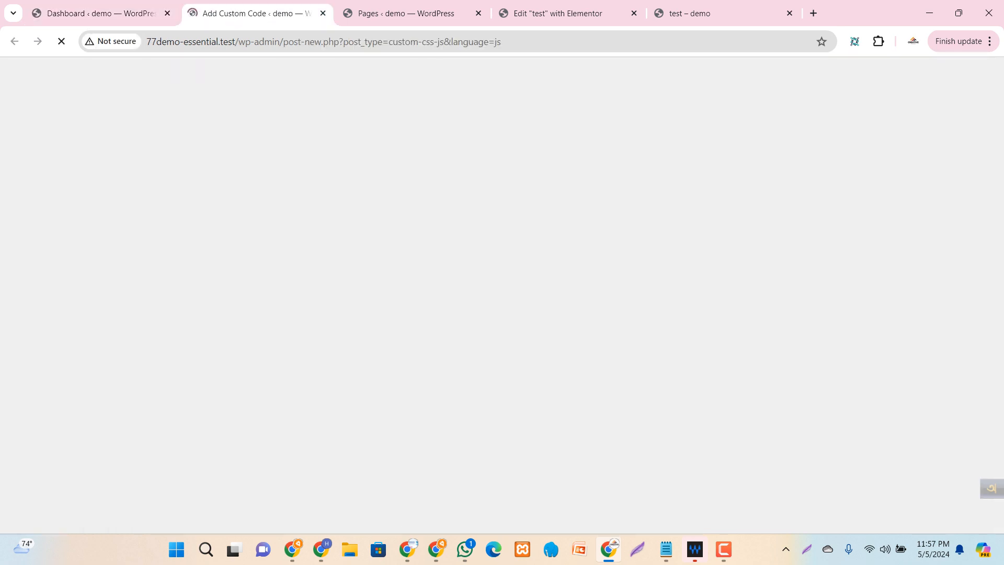
Step: Replace the placeholder comment in the JS code editor with the copied jQuery image preview script and publish it
scroll(502, 301, down, 3)
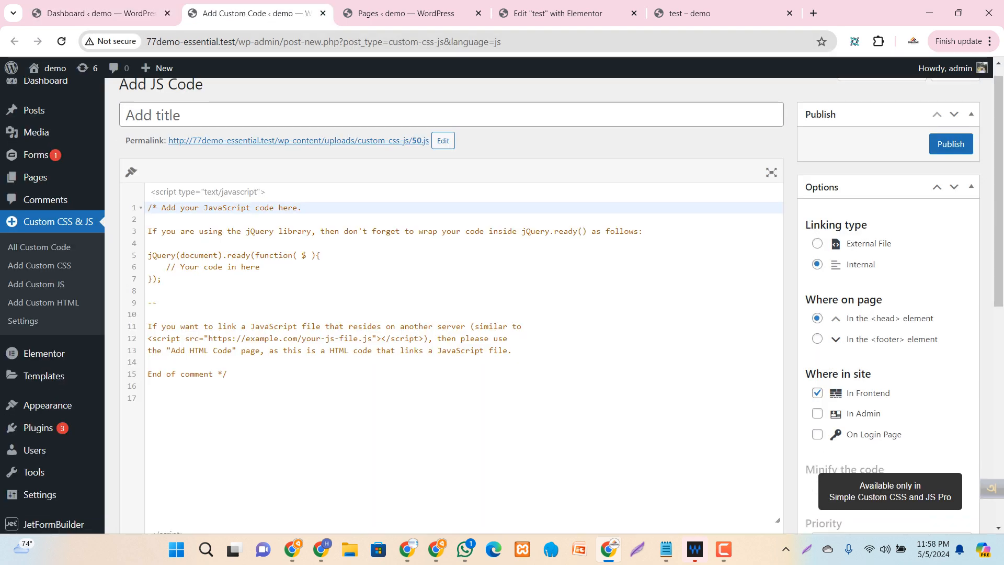
scroll(503, 305, up, 1)
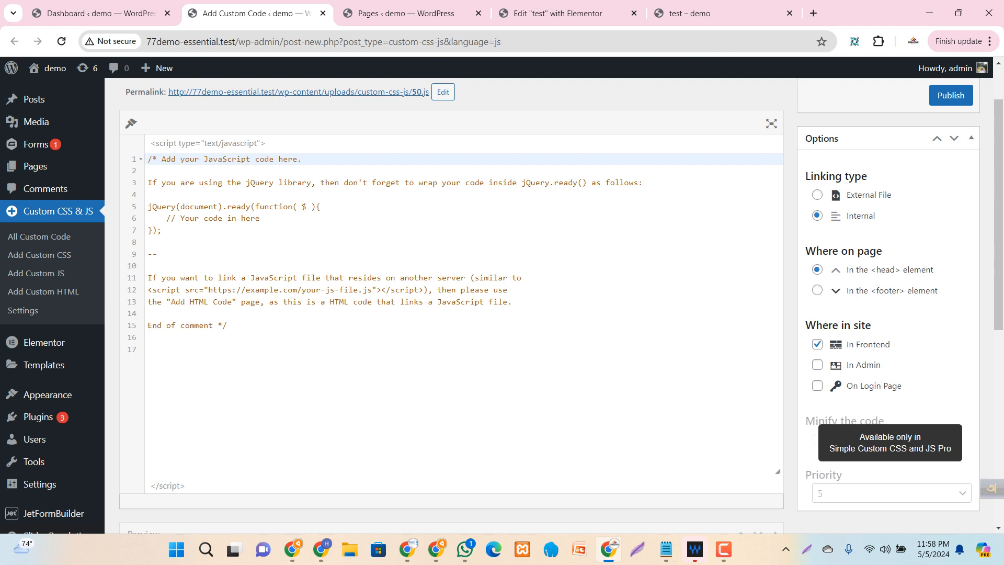
drag(235, 325, 148, 159)
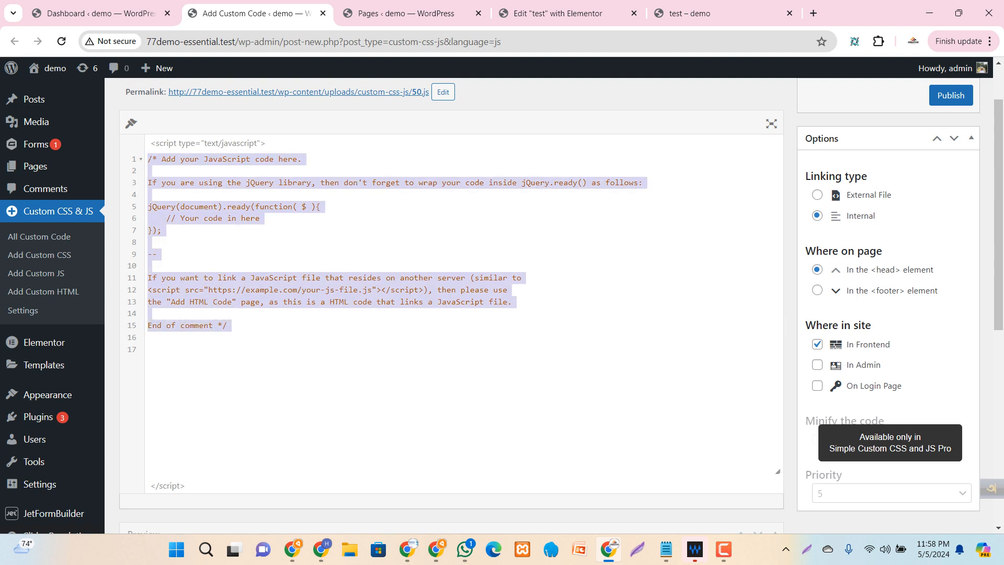
key(BackSpace)
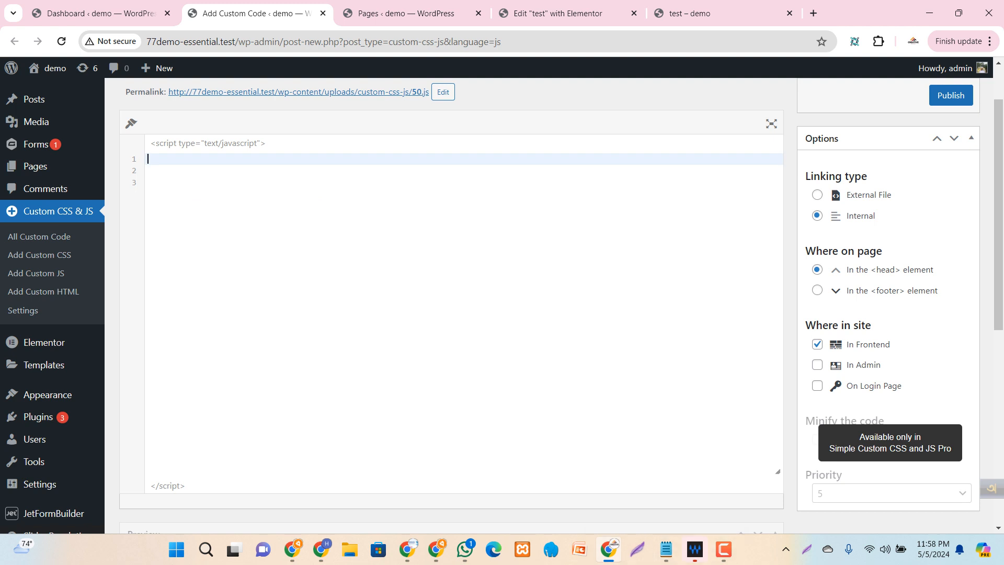
key(ctrl+v)
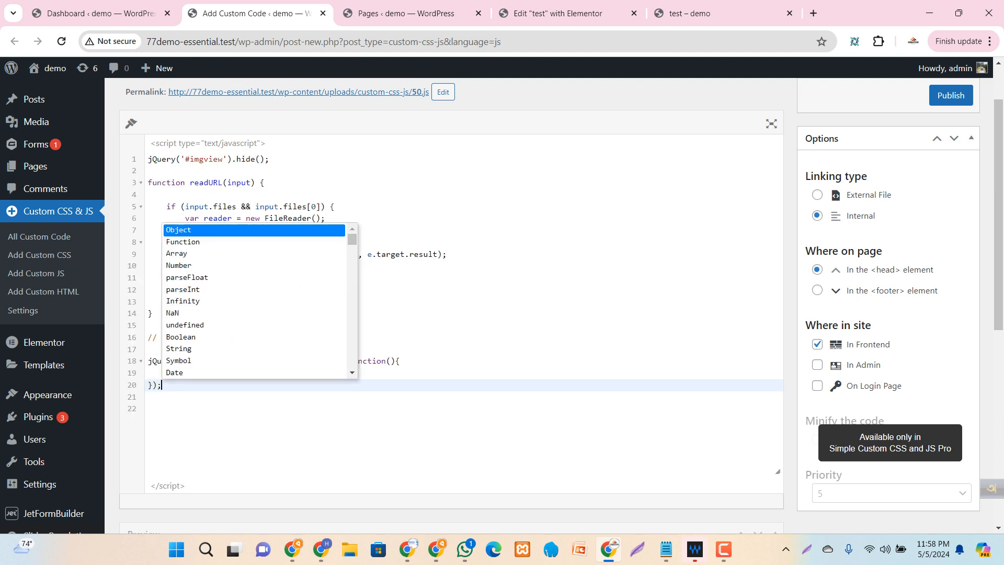
click(401, 361)
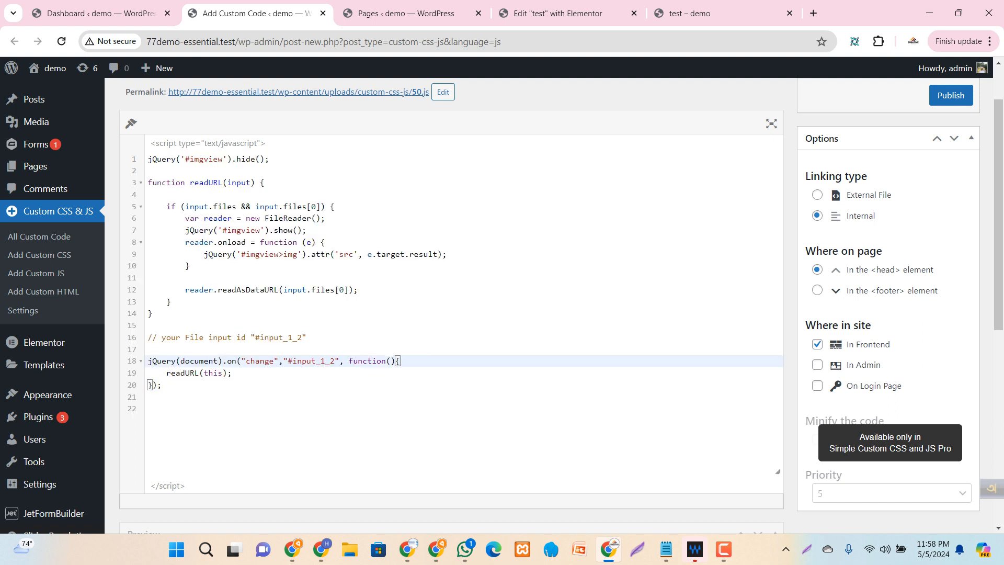
click(950, 96)
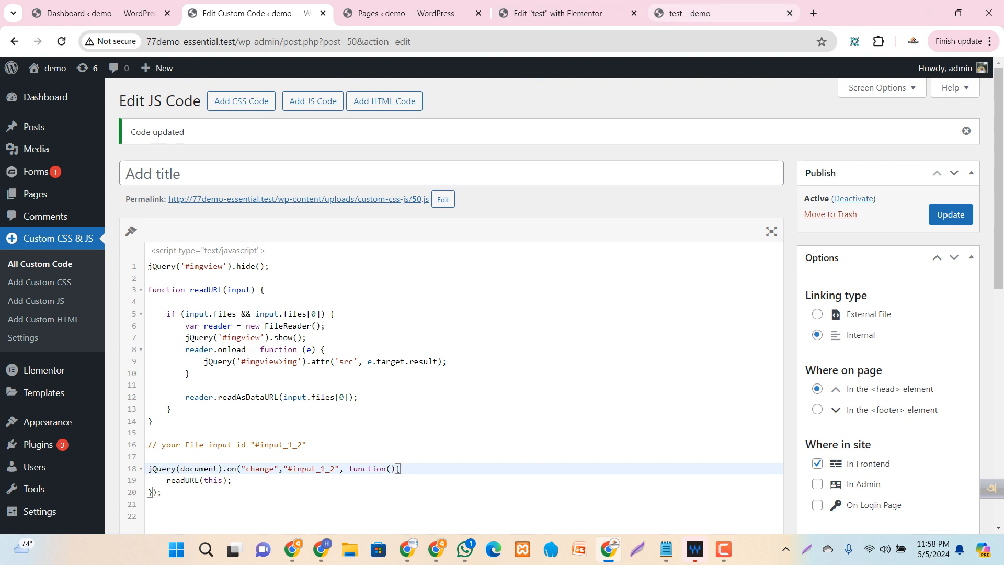
Step: Reload the test page, test Choice Profile with the same JPG from Downloads, and reload the page to clear the form
click(690, 13)
key(F5)
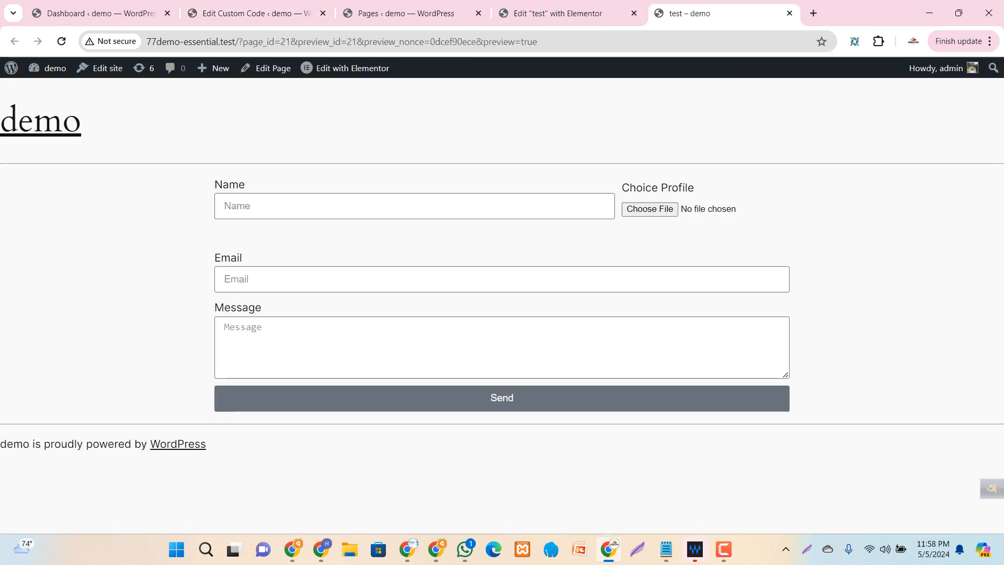
click(649, 209)
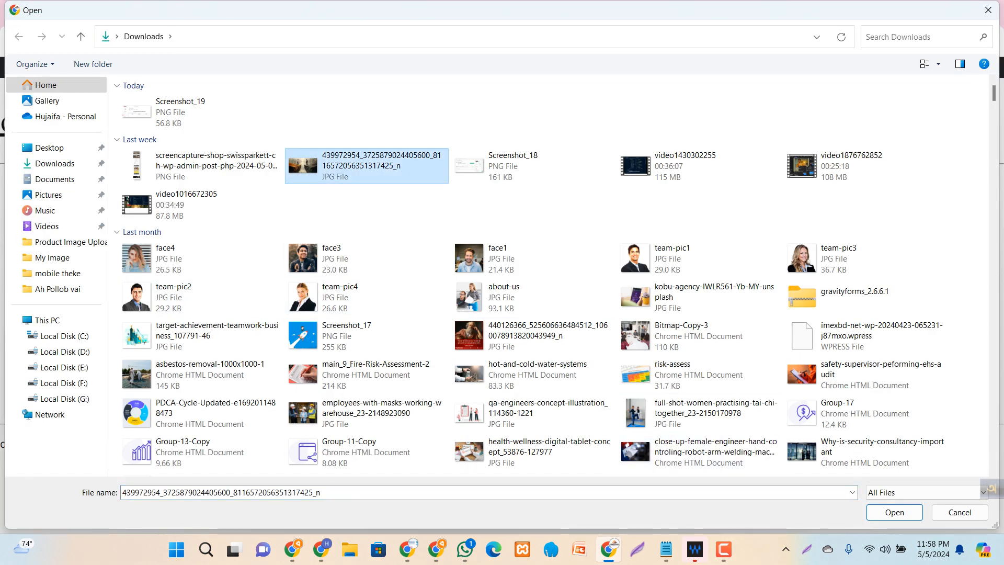
click(889, 512)
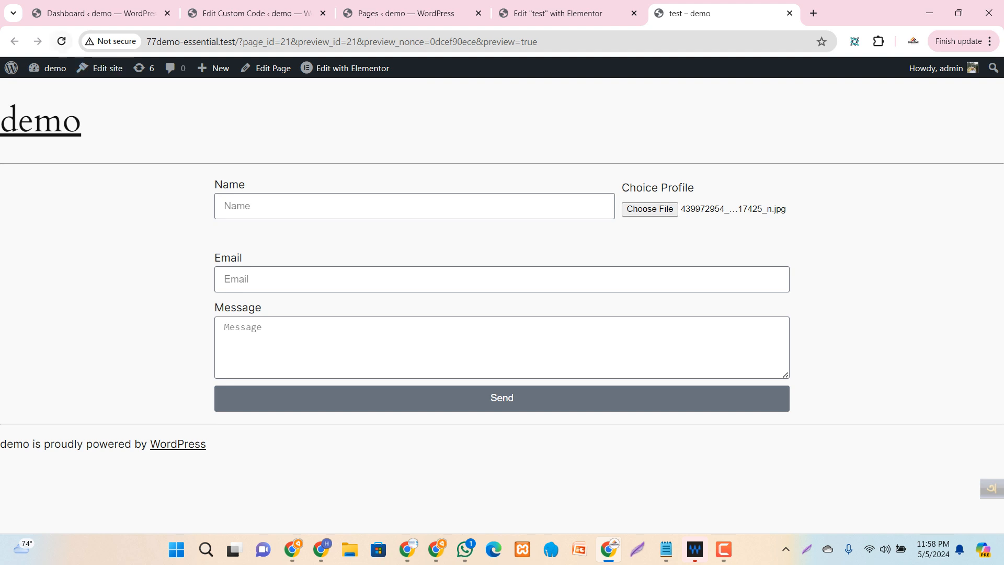
click(61, 41)
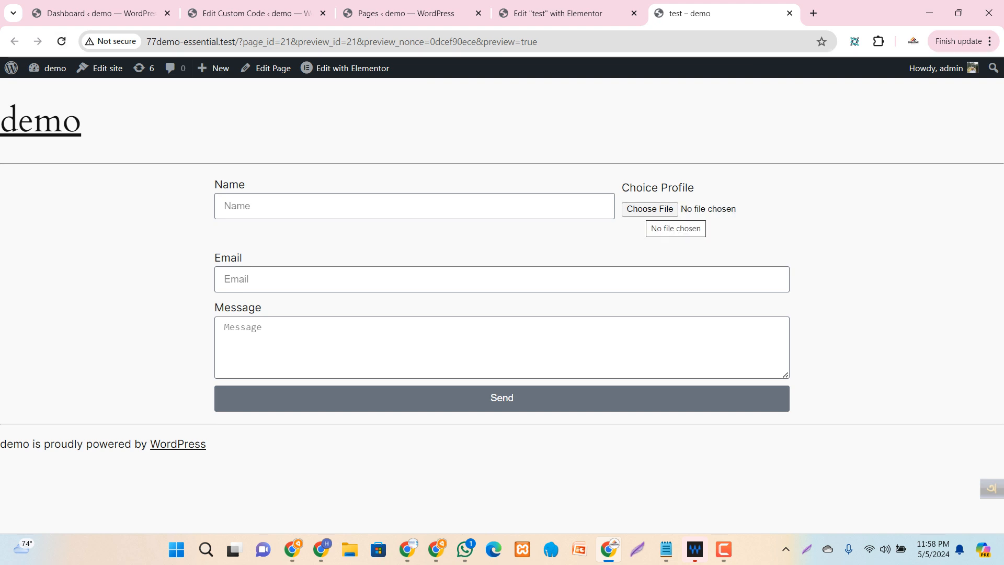
Step: Inspect the Choice Profile file input on the test page and check the file input selector in the custom JS code
right_click(640, 211)
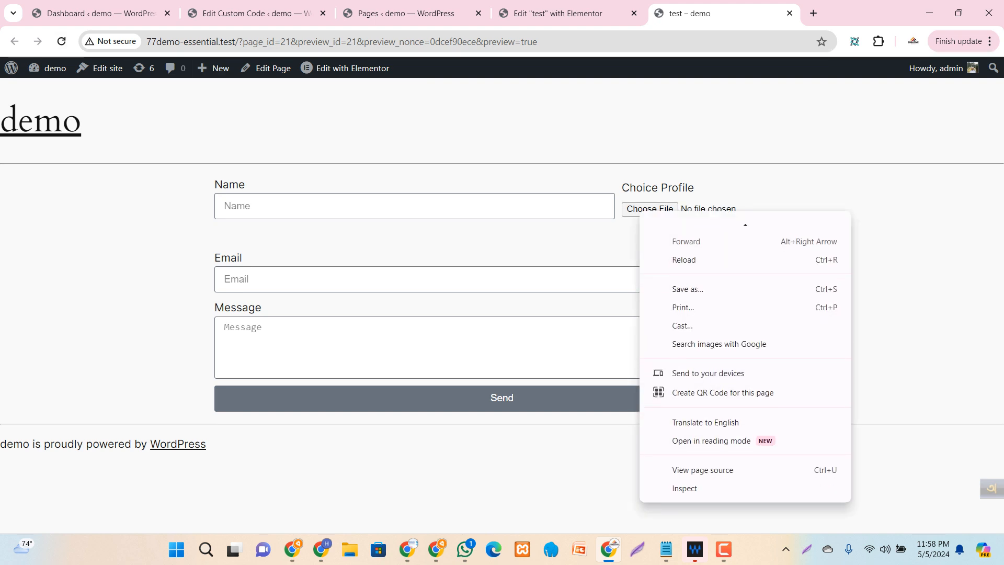
click(685, 491)
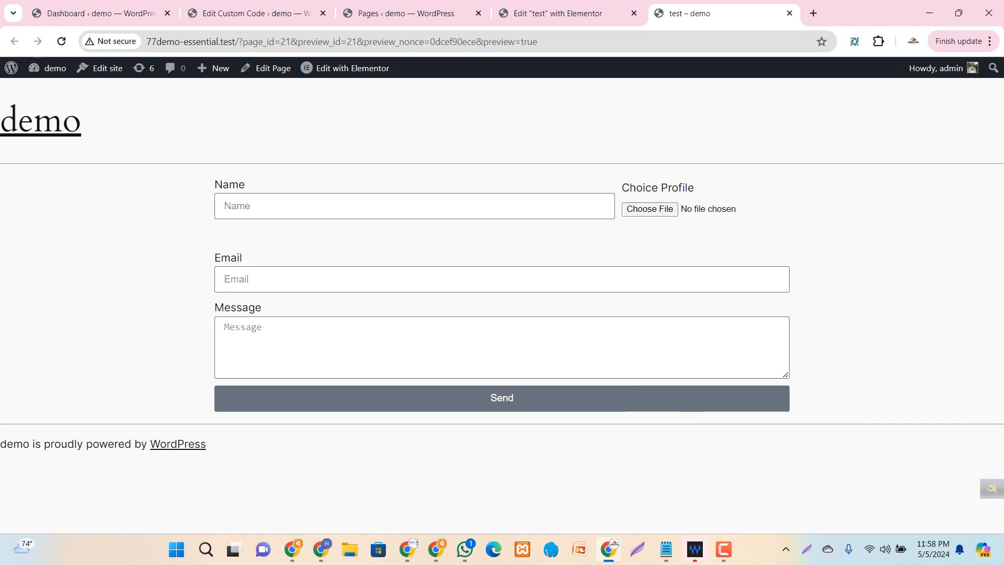
right_click(645, 207)
click(690, 485)
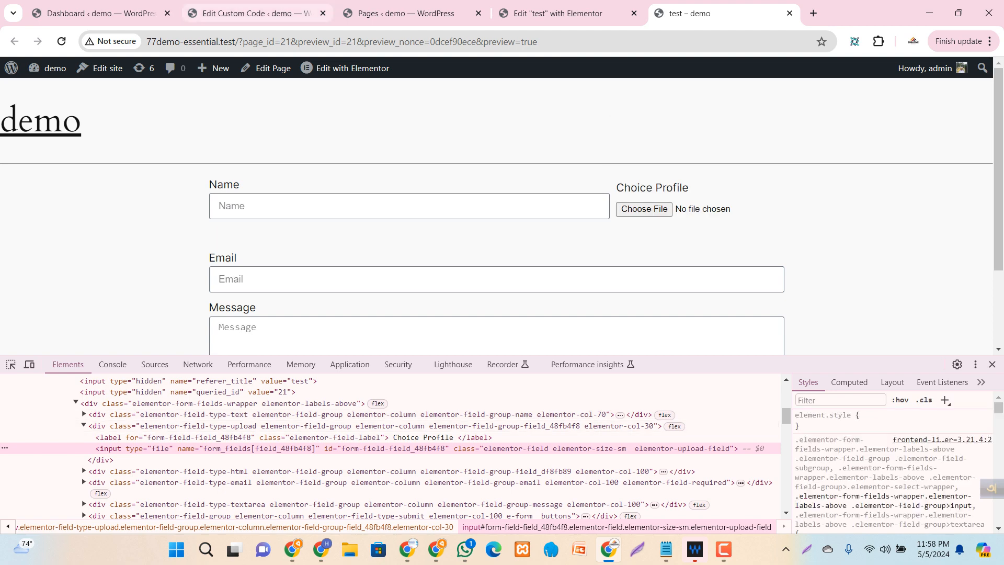
click(256, 14)
scroll(890, 471, down, 2)
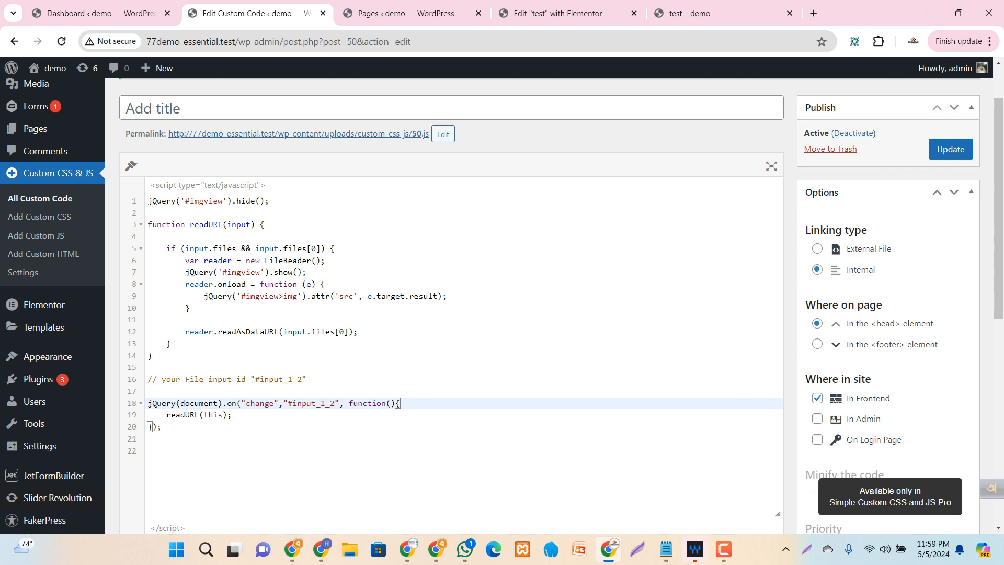
Step: Copy the id value of the Choice Profile file input from the inspected HTML on the test page
click(690, 13)
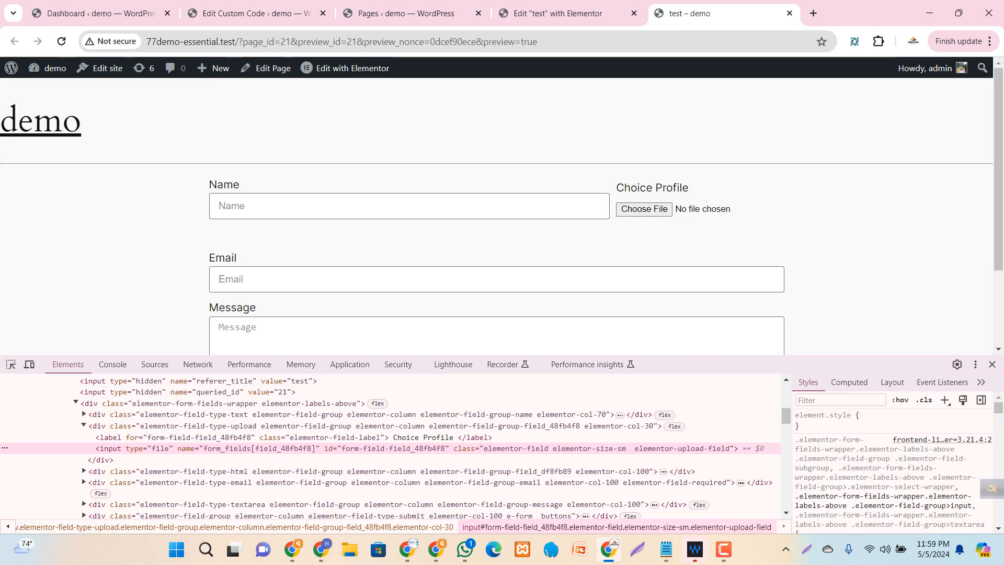
drag(523, 356, 523, 340)
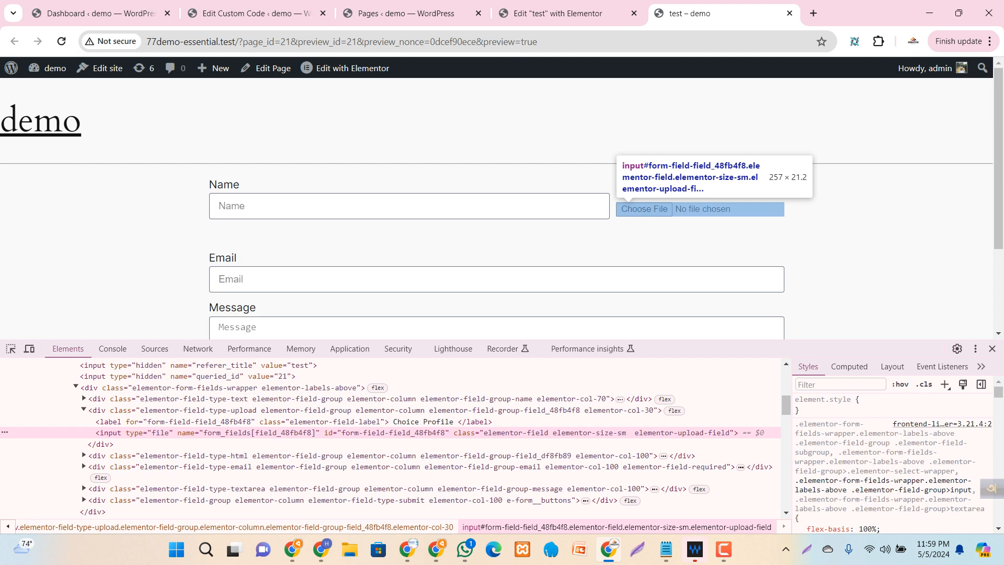
double_click(428, 433)
triple_click(428, 433)
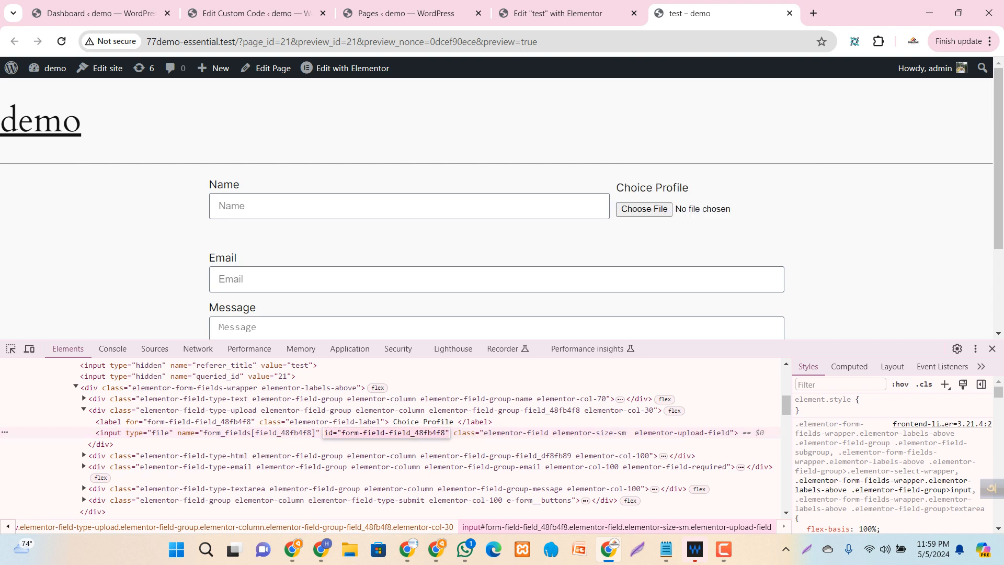
click(446, 433)
drag(445, 433, 345, 433)
key(ctrl+c)
Step: Paste the copied id orm-field-field_48fb4f8 after the # in the script's change handler and file input comment, and update the code
click(256, 13)
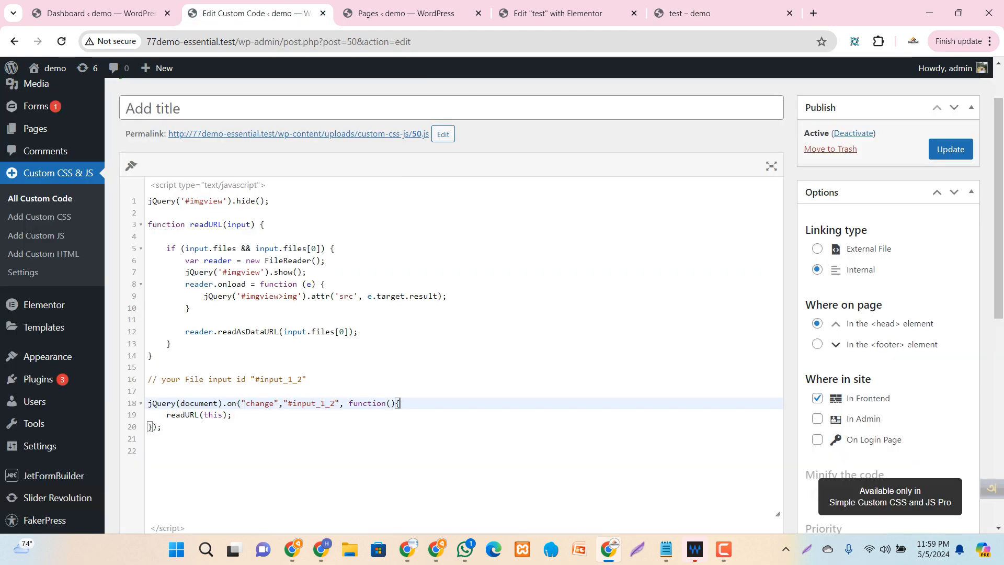
drag(292, 403, 334, 404)
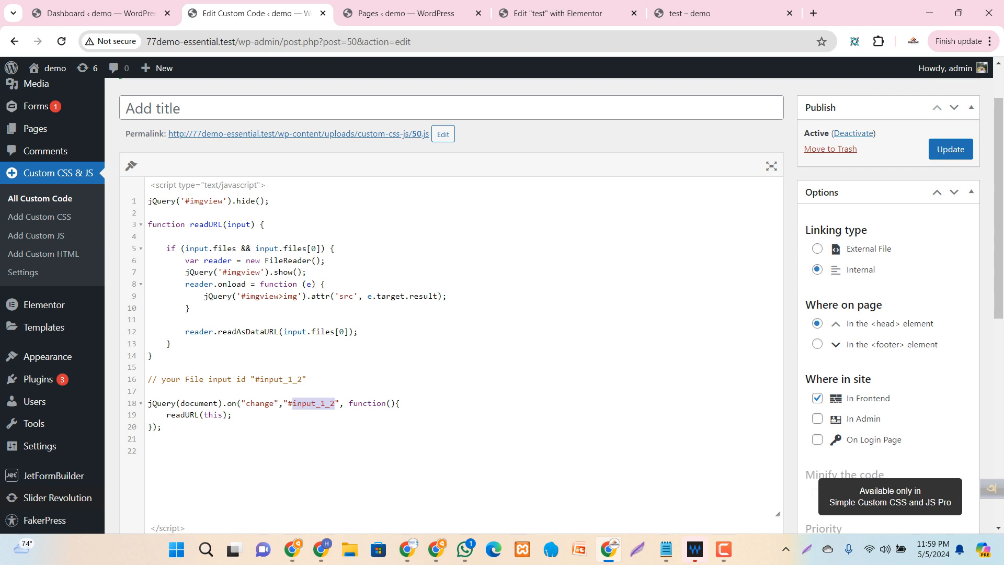
key(ctrl+v)
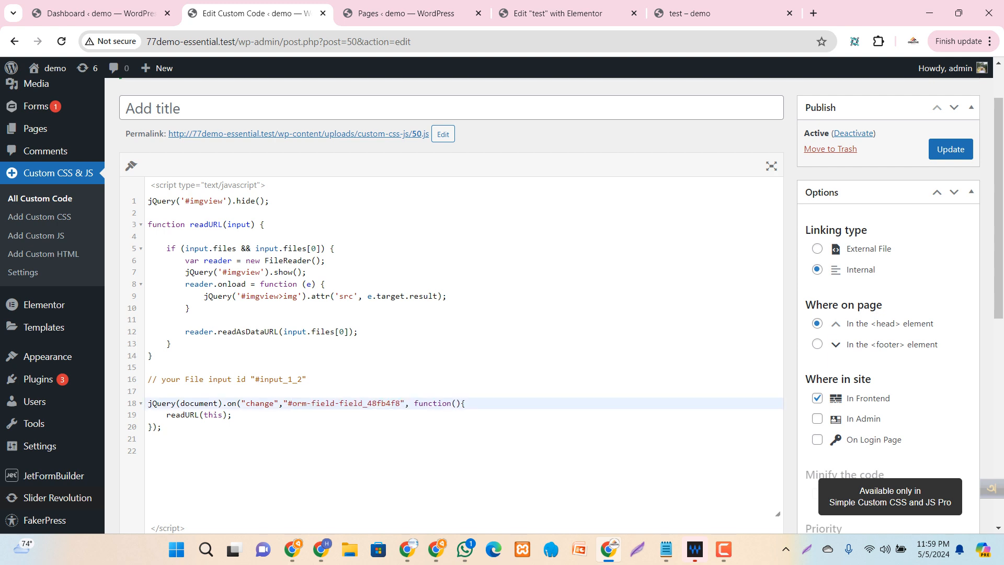
click(466, 404)
drag(302, 379, 260, 379)
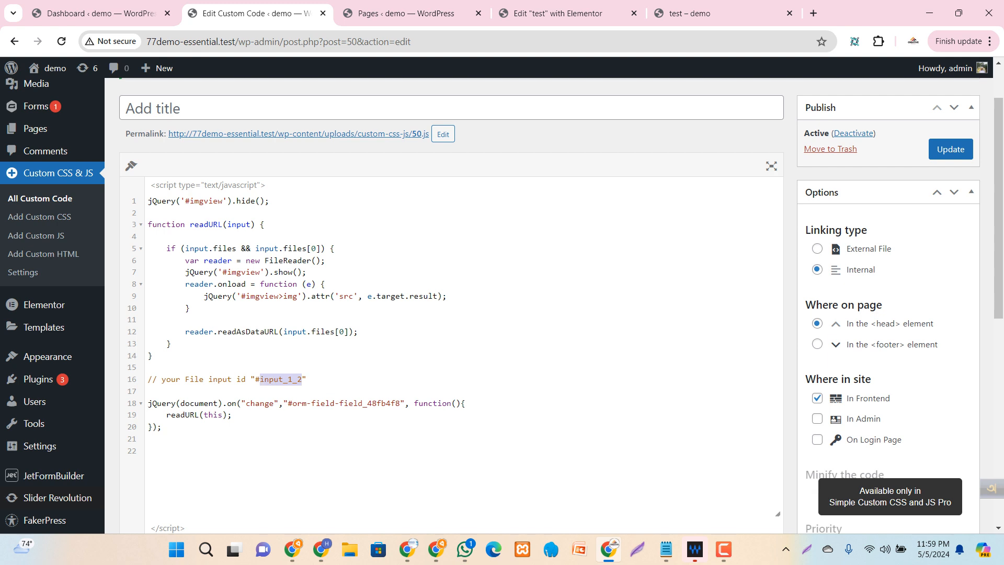
key(ctrl+v)
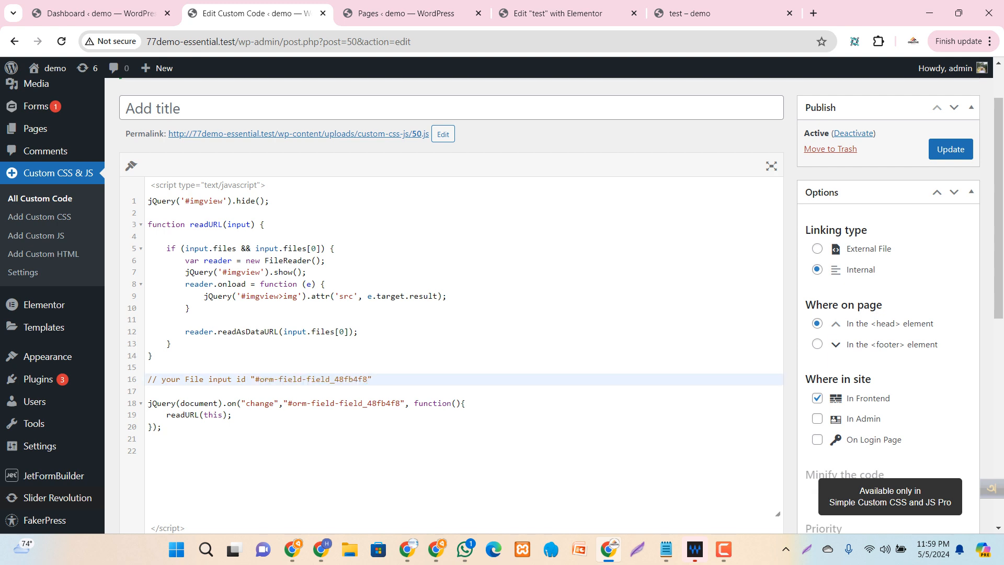
click(466, 403)
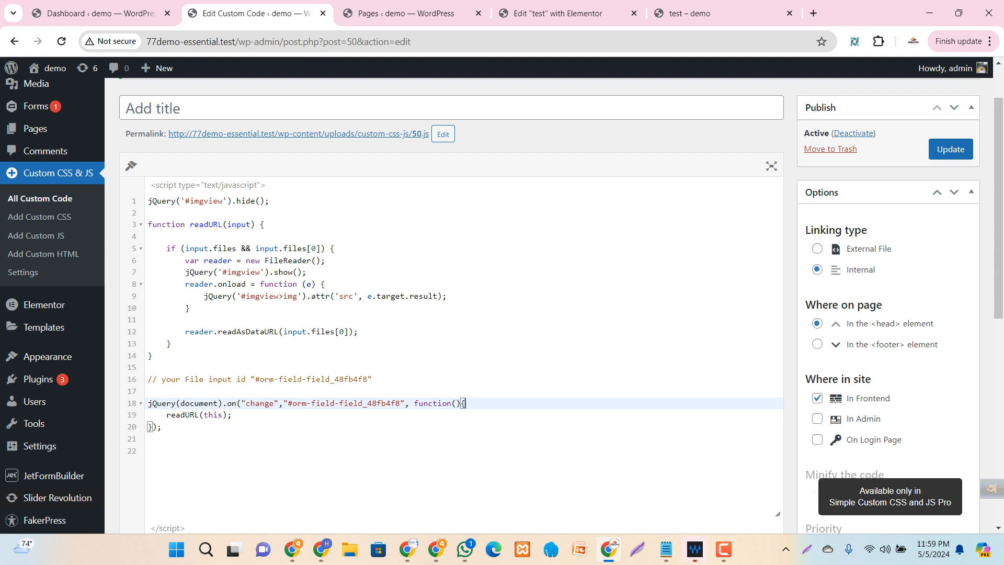
click(950, 149)
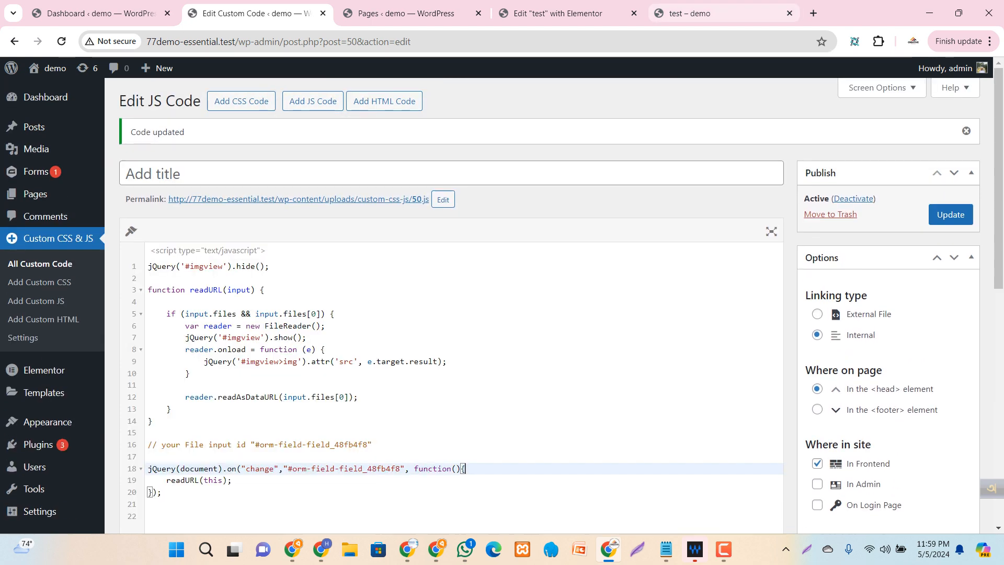
Step: Close the inspector, reload the test page, test Choice Profile with the JPG starting with 439972954 from Downloads, and reload to clear it
click(701, 14)
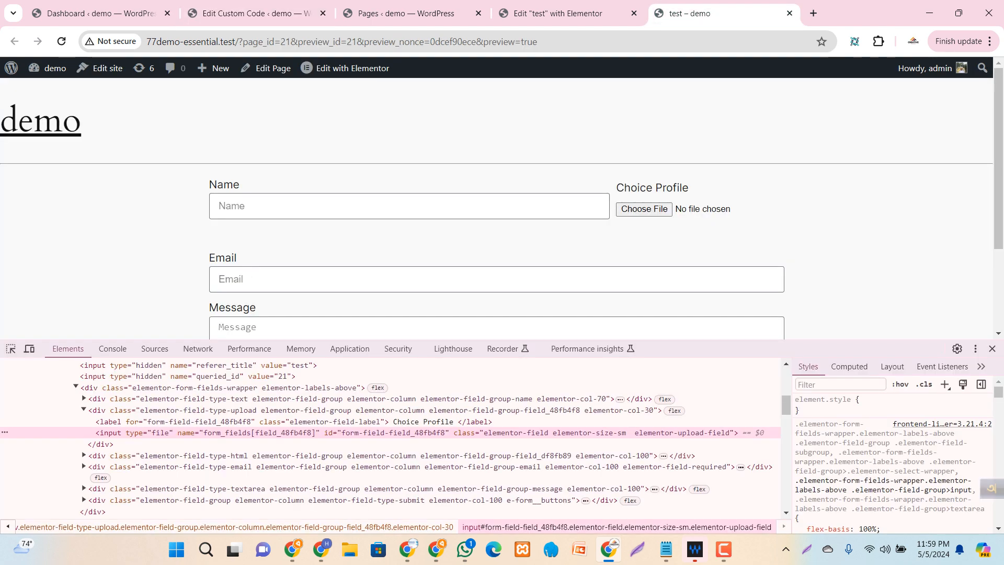
click(992, 348)
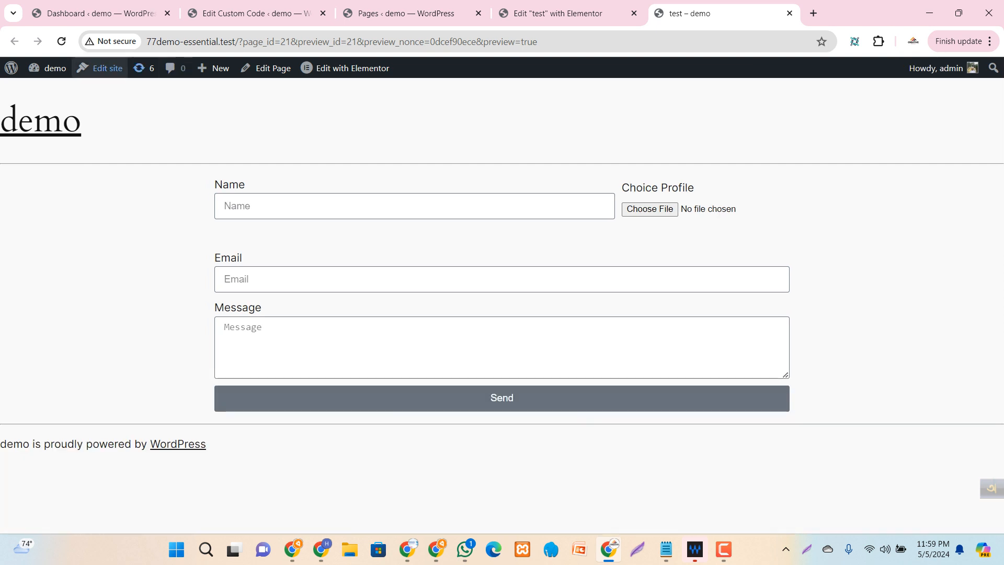
click(61, 41)
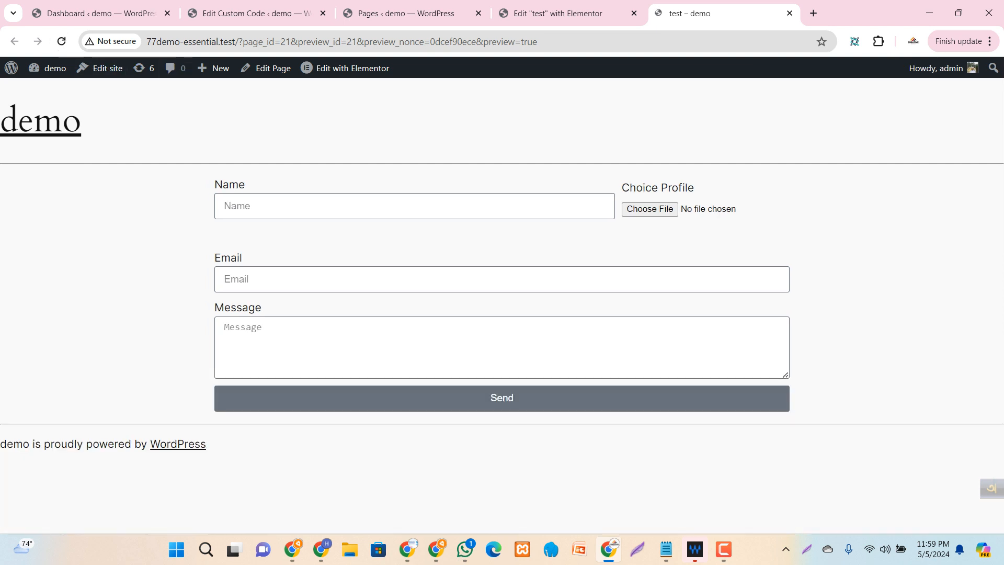
click(650, 209)
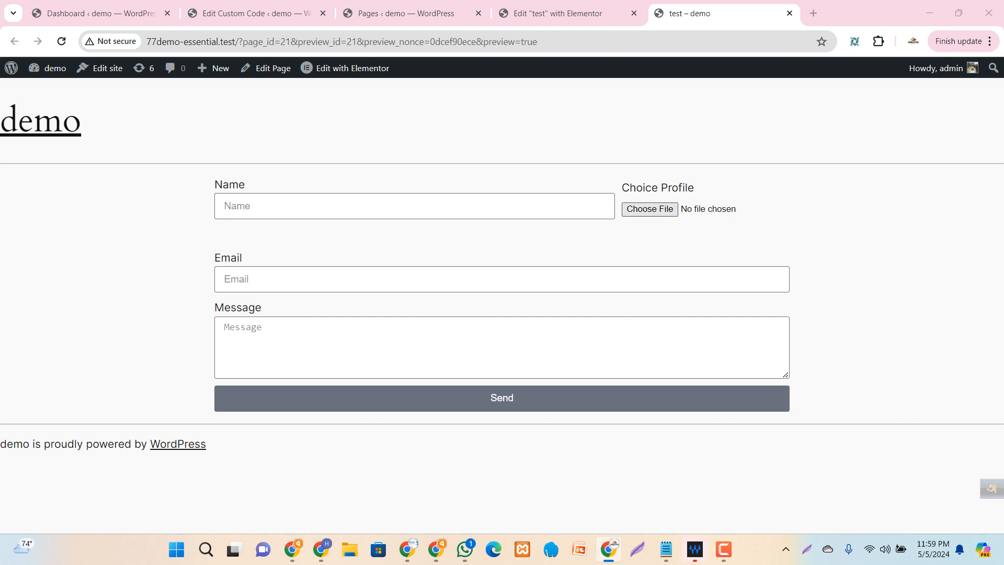
click(366, 165)
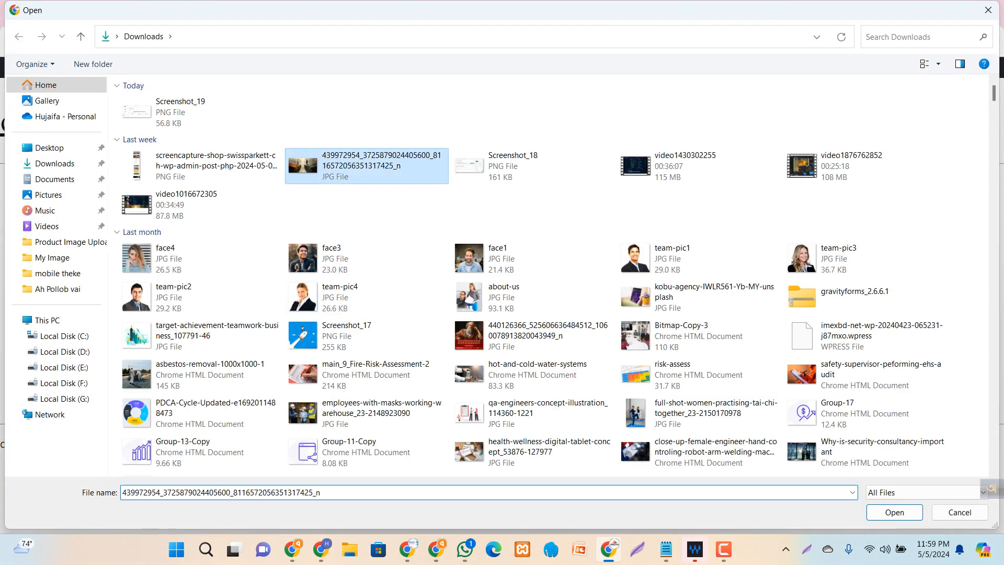
key(Return)
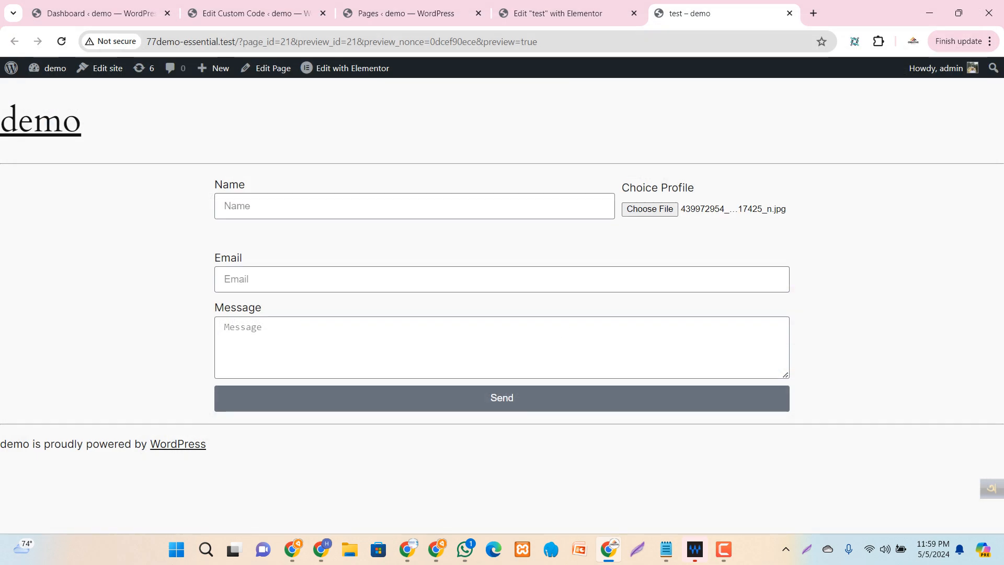
click(61, 41)
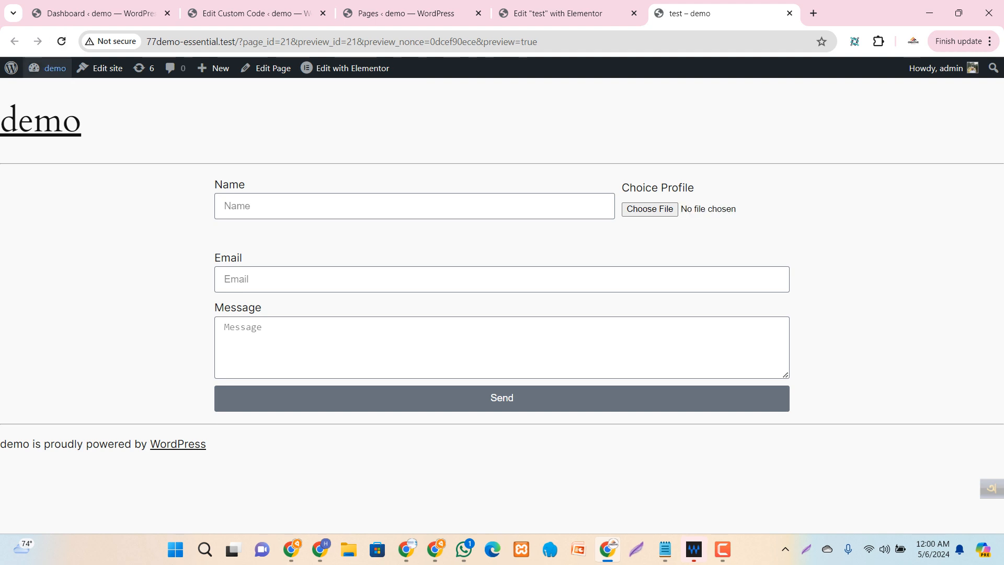
Step: Reload the Elementor editor, preview the page, and choose the JPG starting with 439972954 for Choice Profile again
click(565, 13)
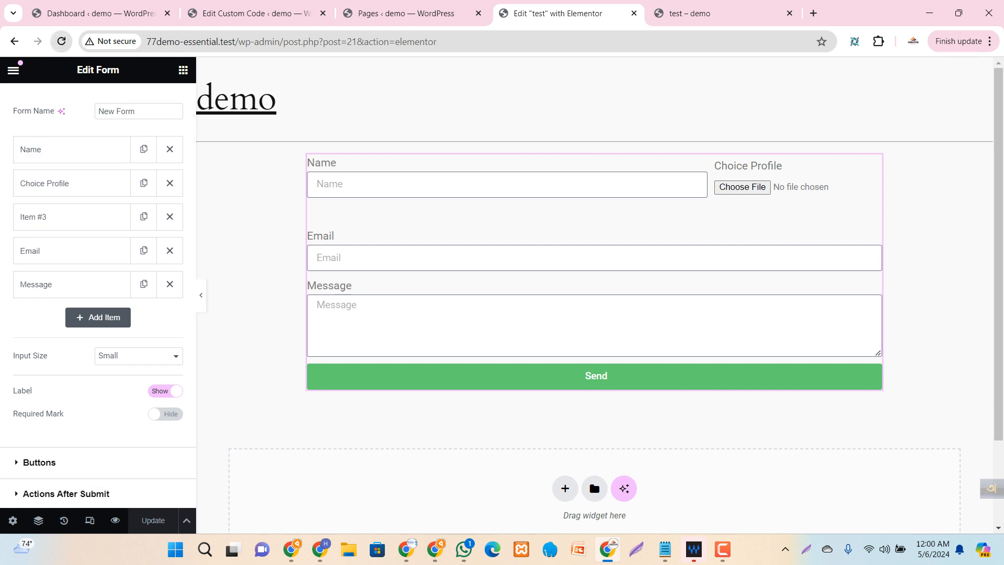
click(62, 42)
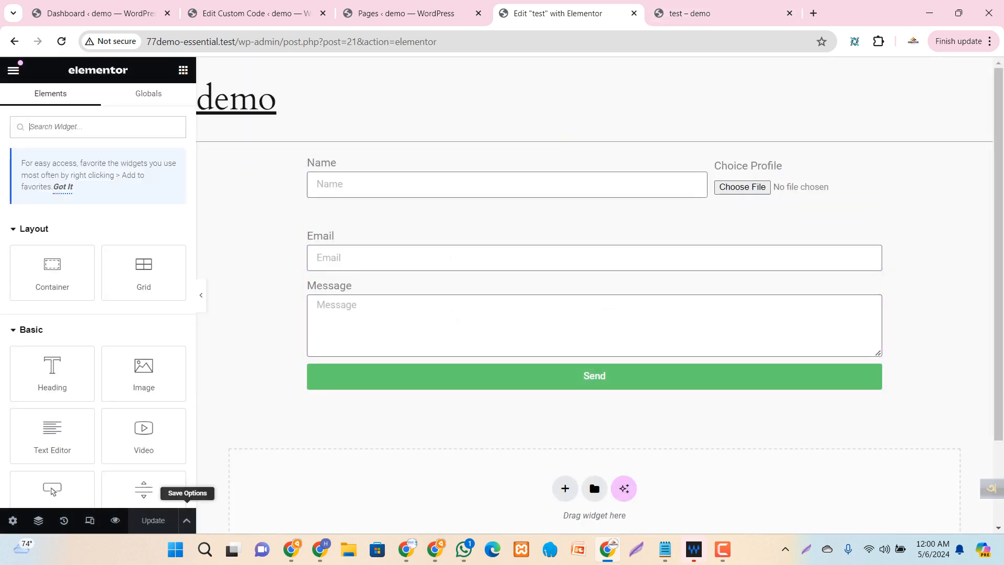
click(115, 521)
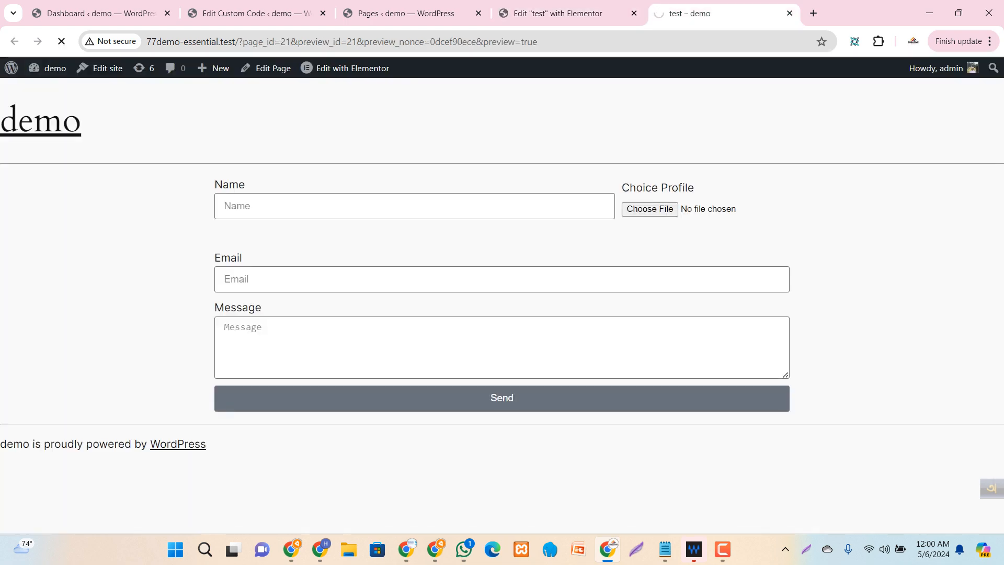
click(649, 209)
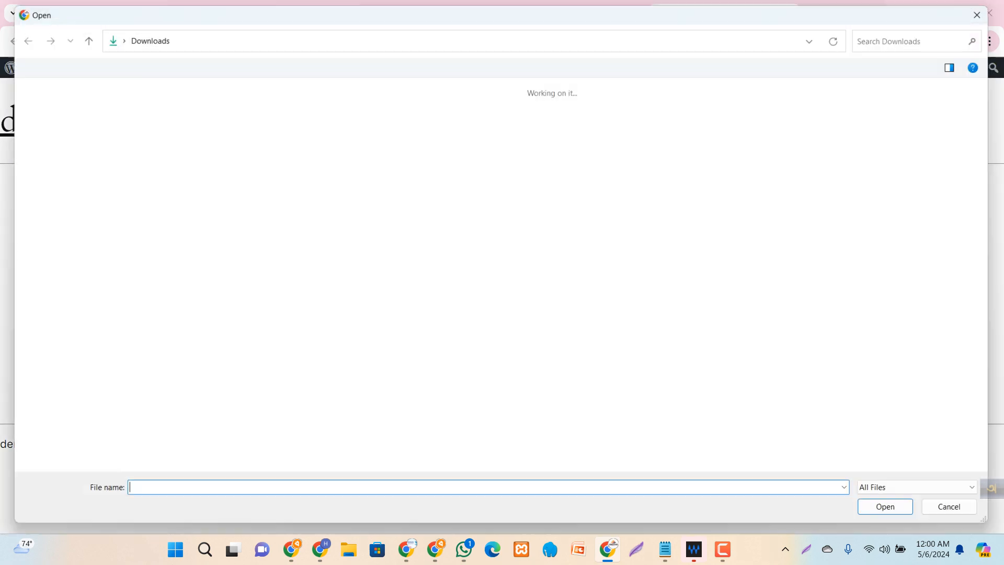
click(366, 166)
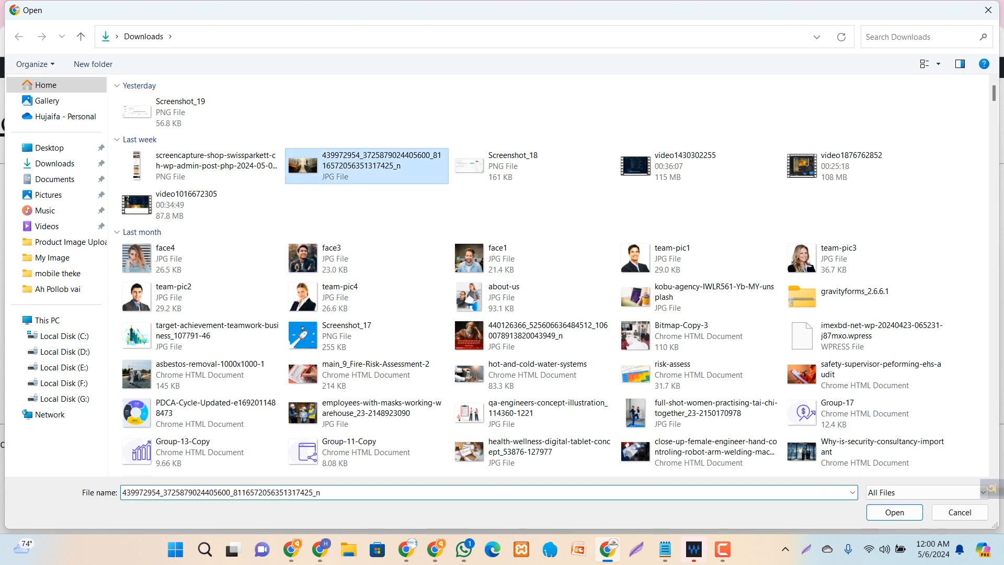
click(895, 512)
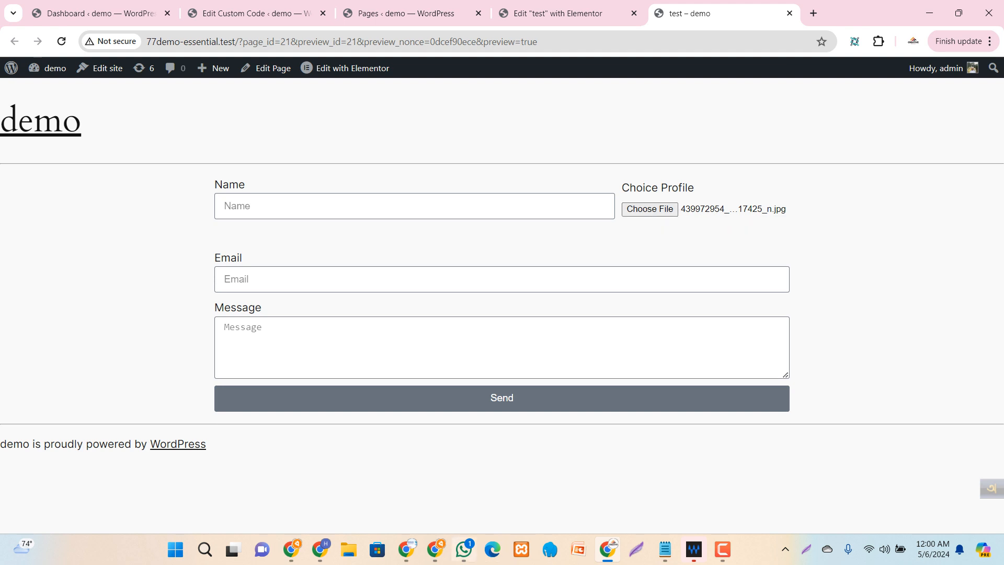
Step: Compare the id used in the custom JS code with the inspected id of the Choice Profile file input
click(251, 13)
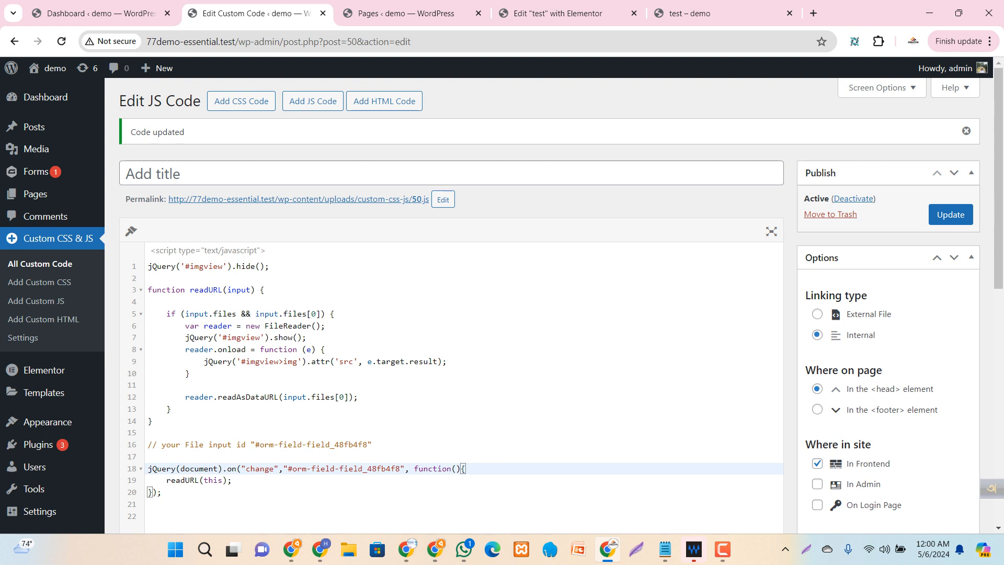
key(ctrl+5)
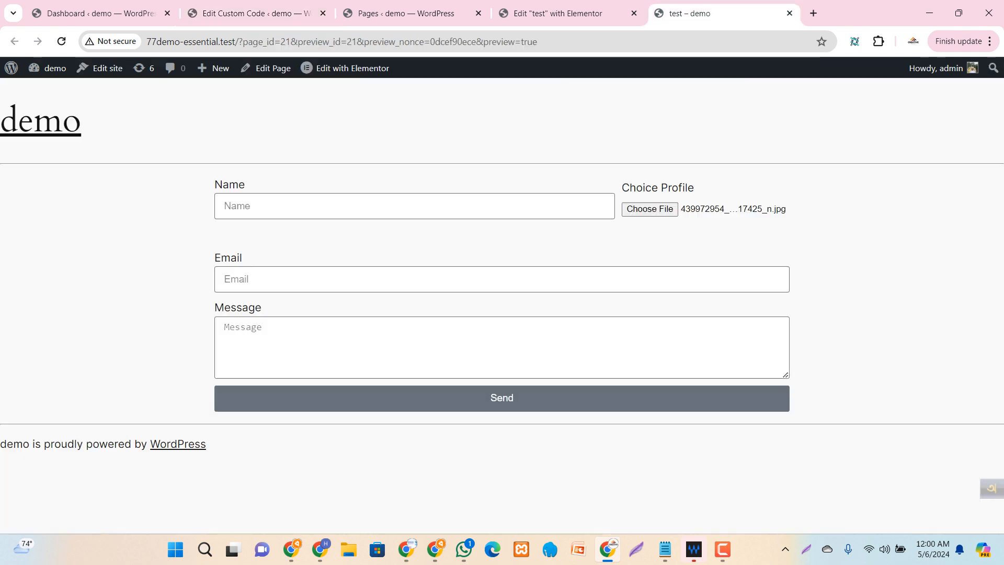
right_click(654, 208)
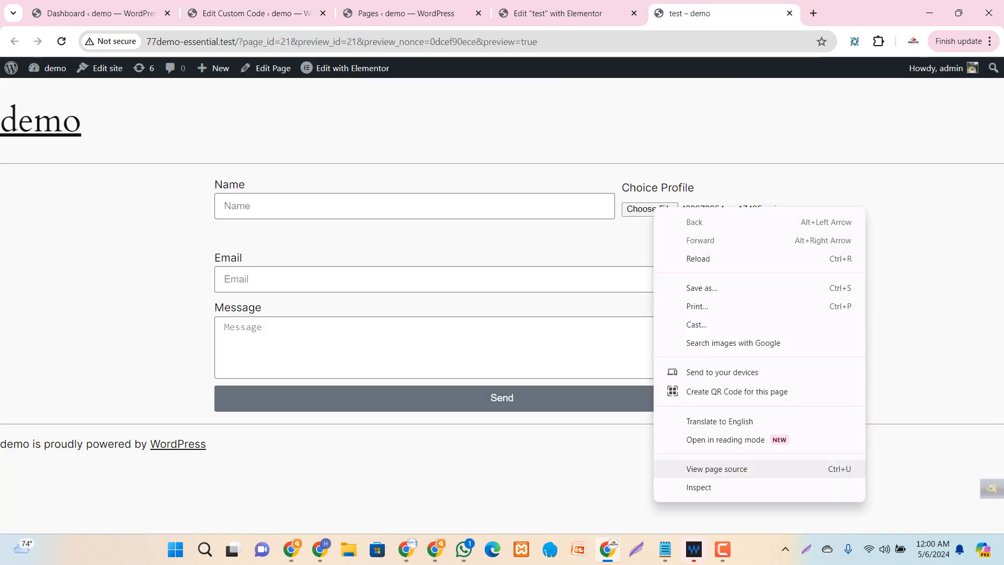
click(700, 487)
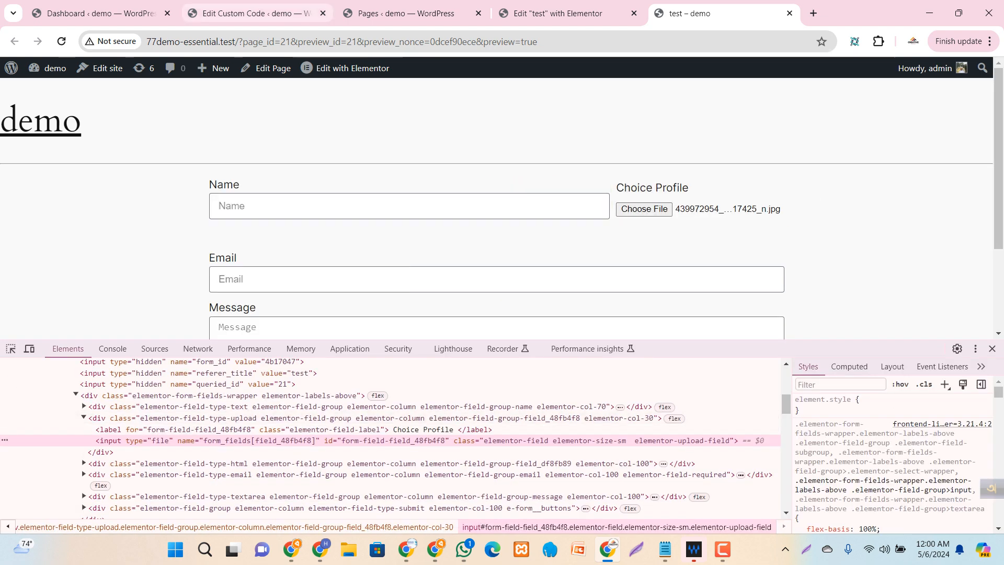
Step: Correct the id to #form-field-field_48fb4f8 in the script's change handler and file input comment, and save the code
click(256, 13)
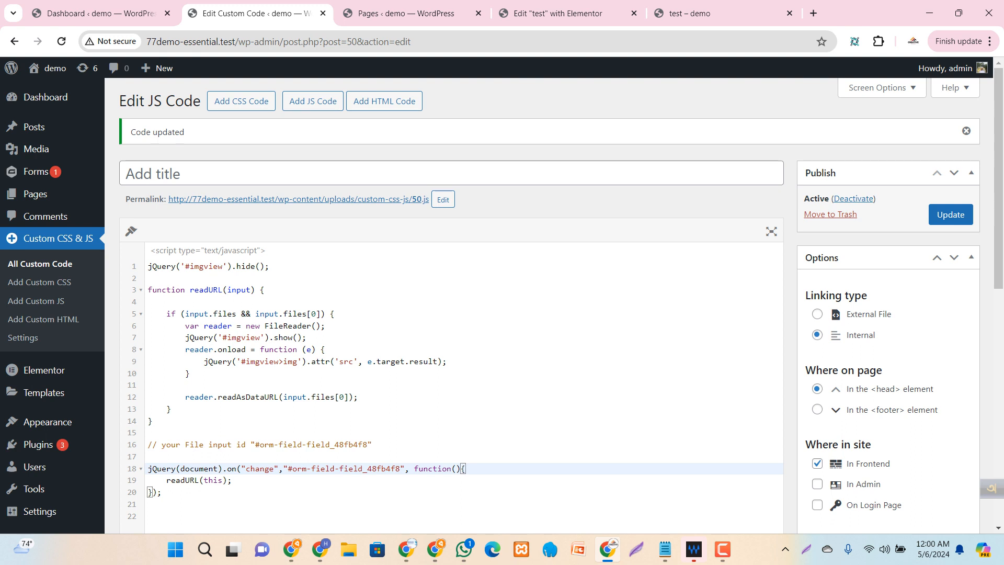
click(290, 468)
text(f)
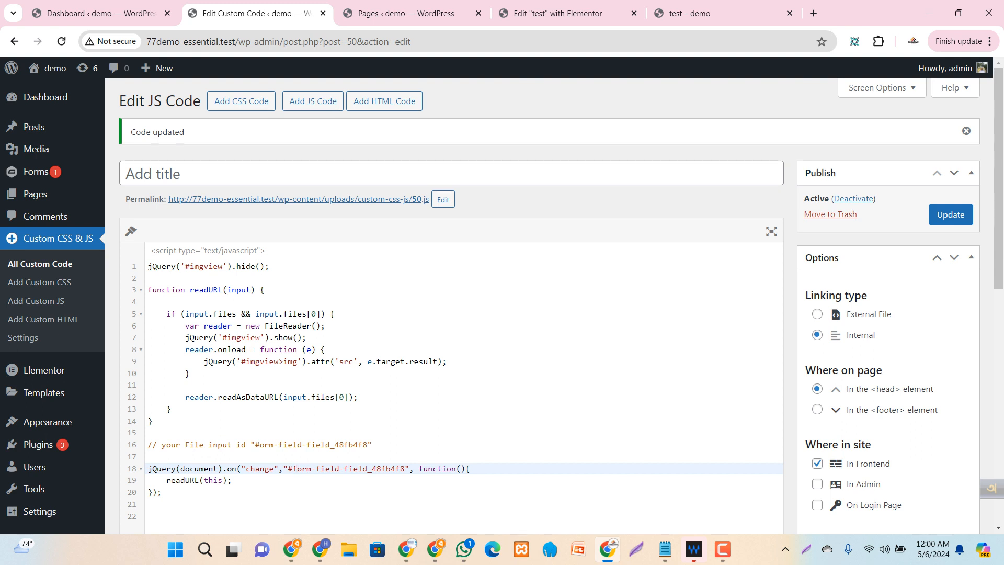
click(261, 444)
text(f)
key(ctrl+s)
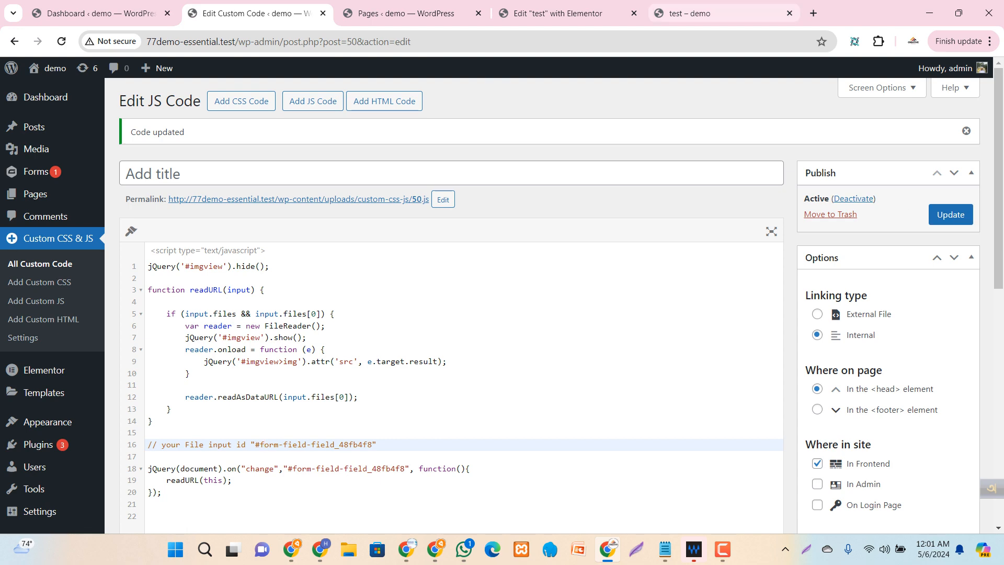
Step: Reload the test page, close the inspector, and choose the JPG starting with 439972954 from Downloads for Choice Profile
click(719, 14)
click(61, 41)
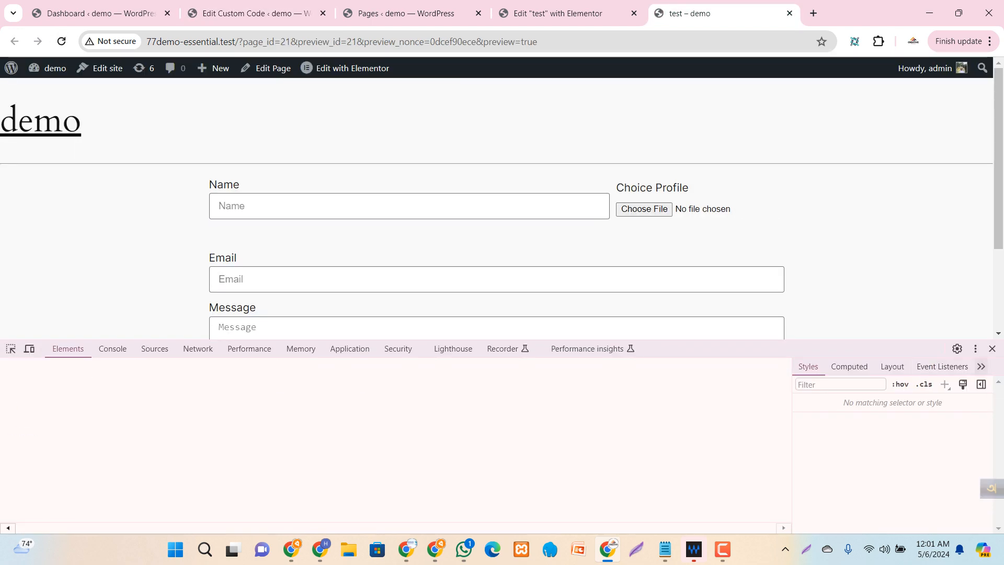
click(992, 349)
click(644, 210)
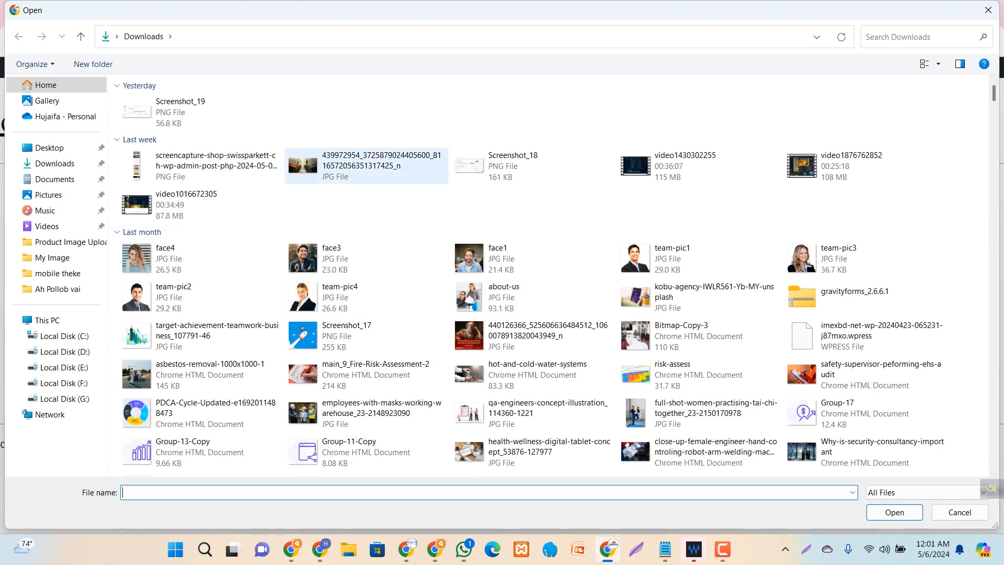
click(366, 166)
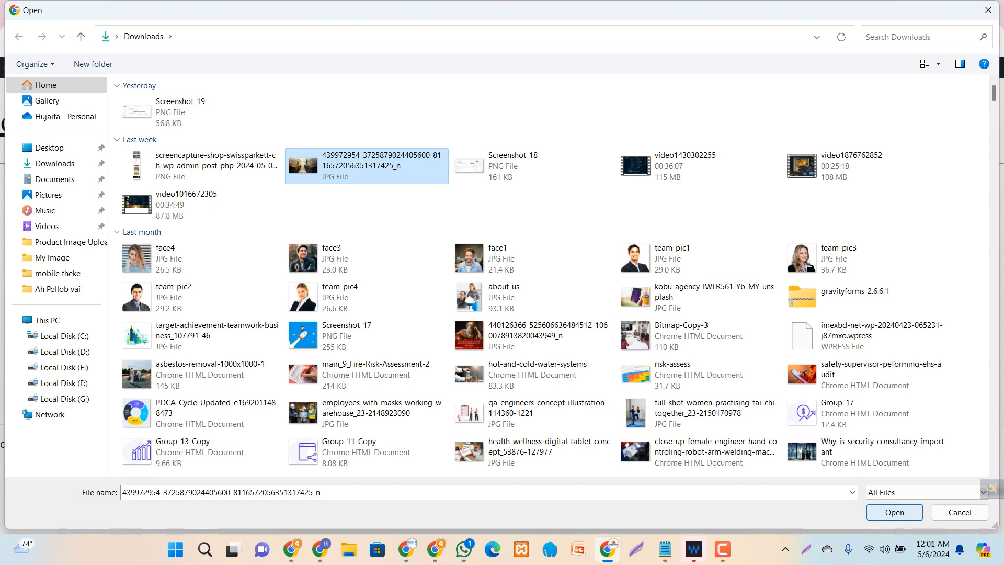
click(894, 512)
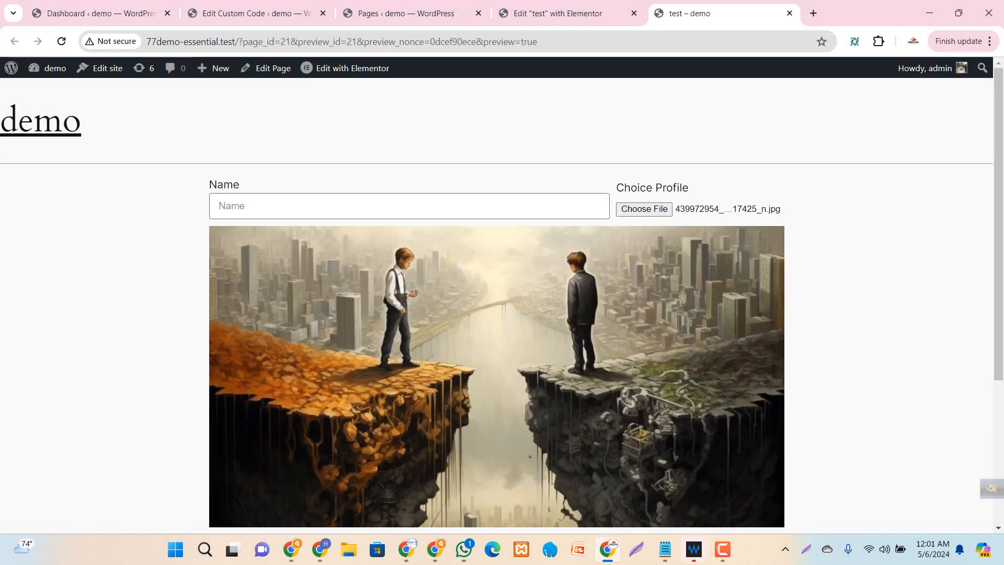
Step: Examine the image preview's size and placement between the Name and Email fields of the form
scroll(497, 304, down, 2)
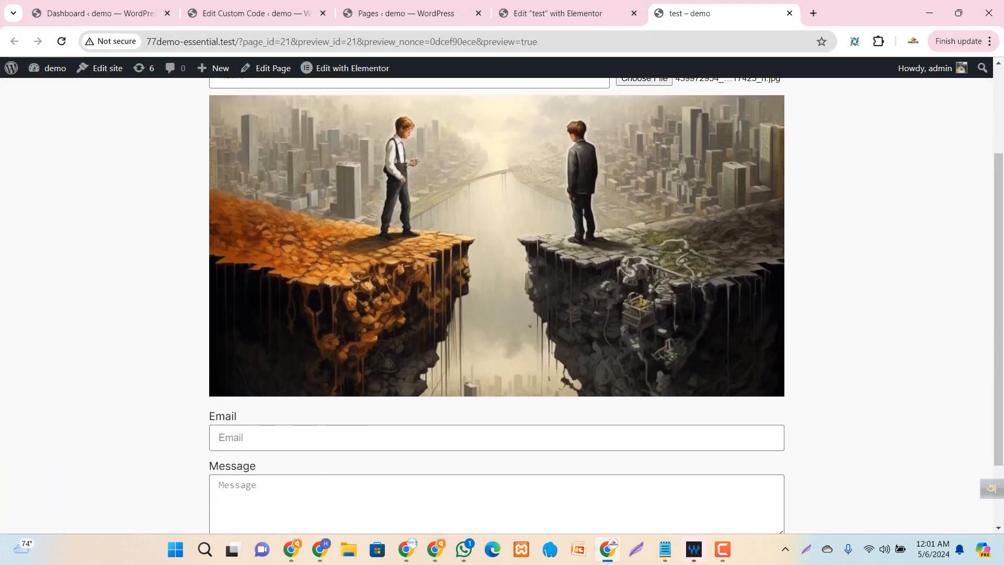
scroll(497, 303, down, 2)
scroll(497, 304, up, 4)
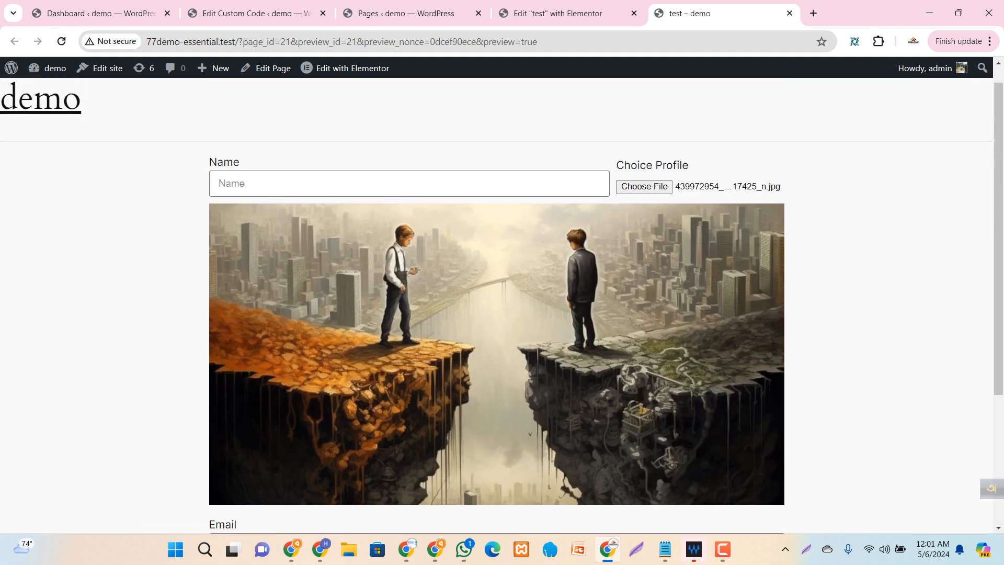
scroll(497, 303, down, 4)
scroll(497, 303, up, 4)
scroll(497, 303, down, 1)
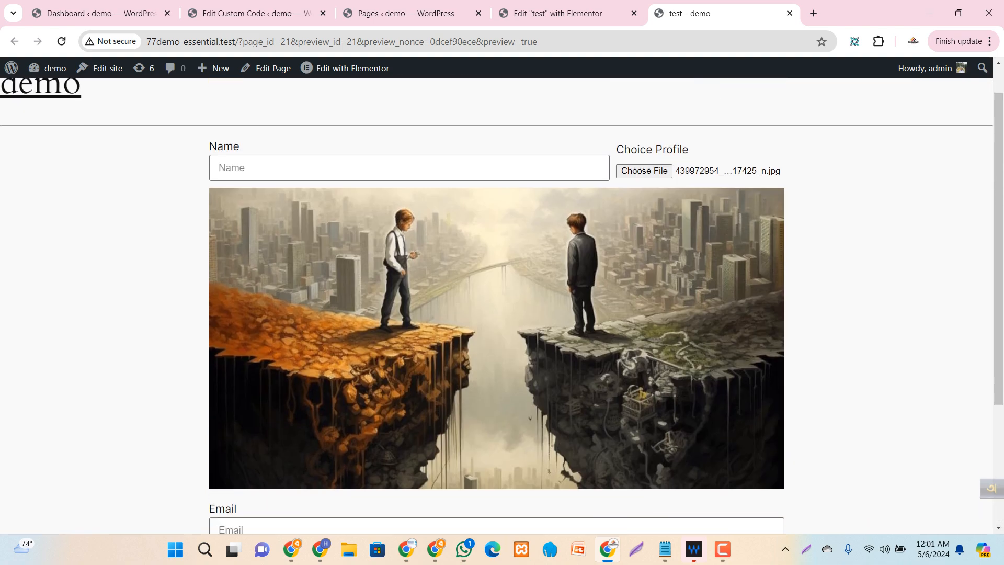
scroll(497, 303, down, 2)
scroll(497, 303, up, 3)
scroll(496, 303, down, 2)
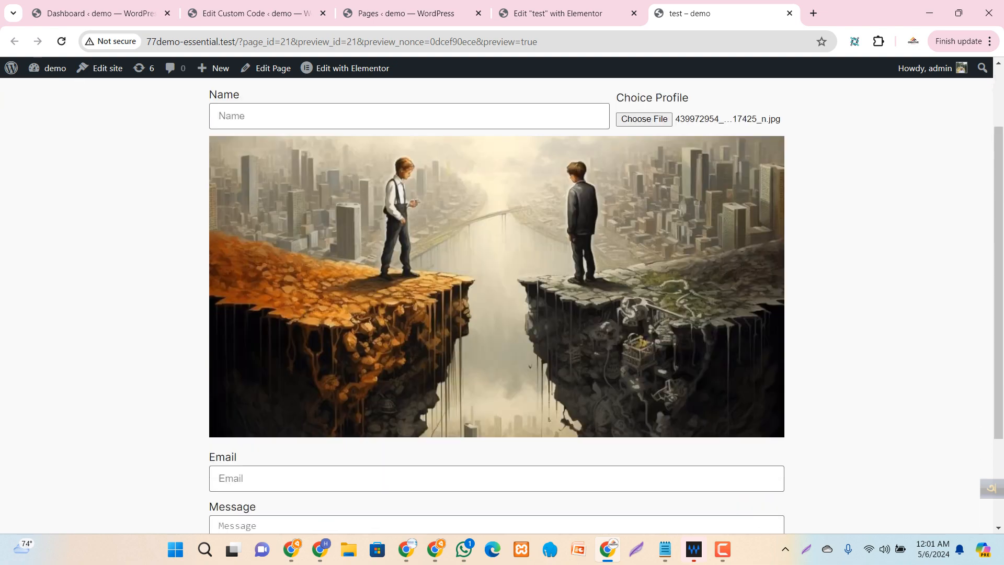
scroll(497, 304, up, 2)
scroll(497, 304, down, 3)
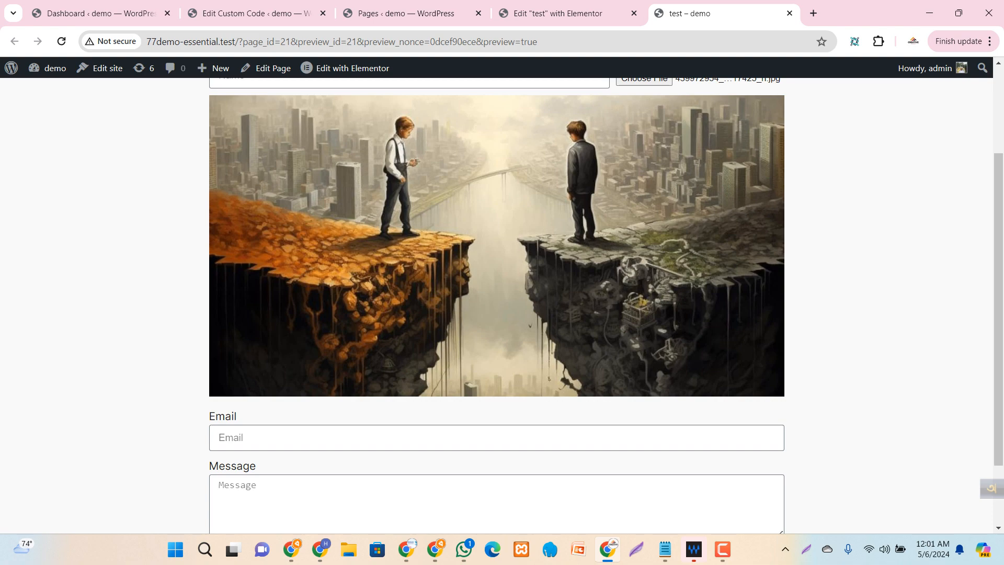
Step: Inspect the preview image inside the imgview container and add a new img style rule for it
right_click(393, 200)
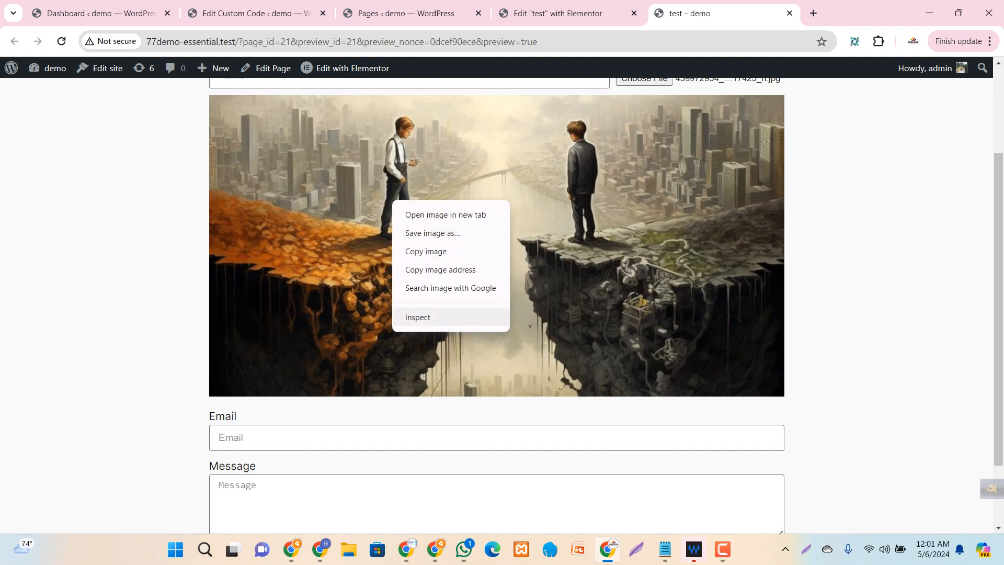
click(419, 317)
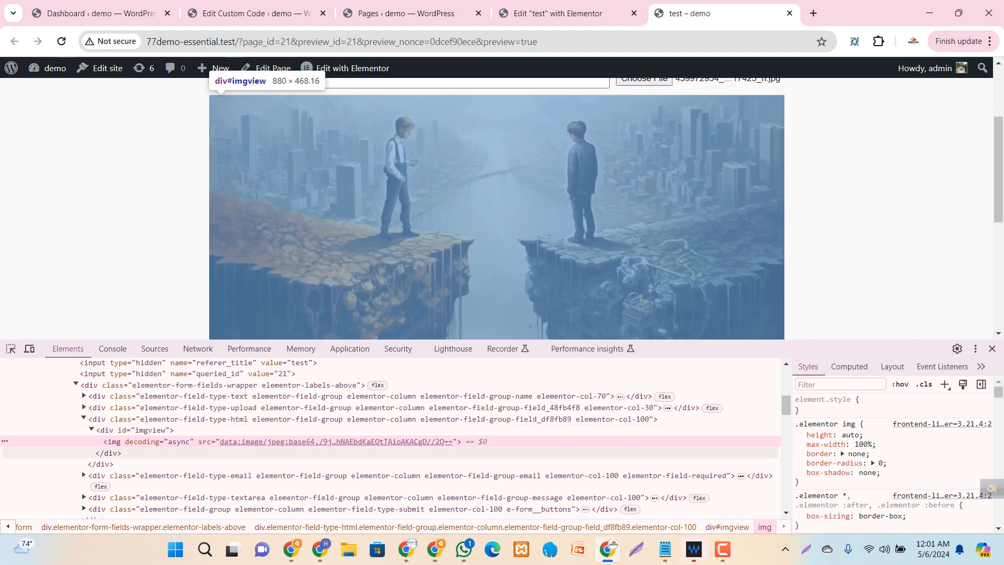
click(983, 481)
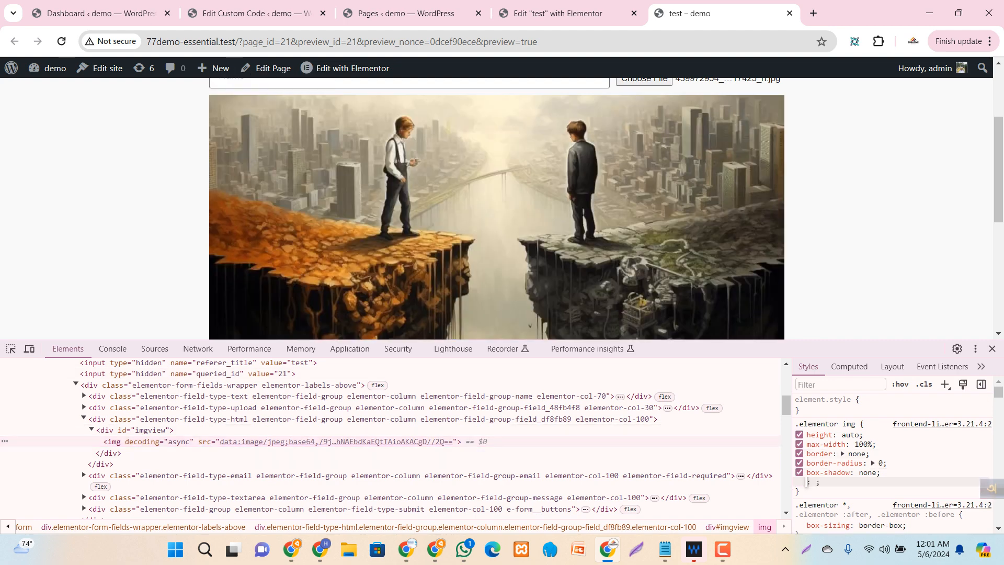
click(945, 385)
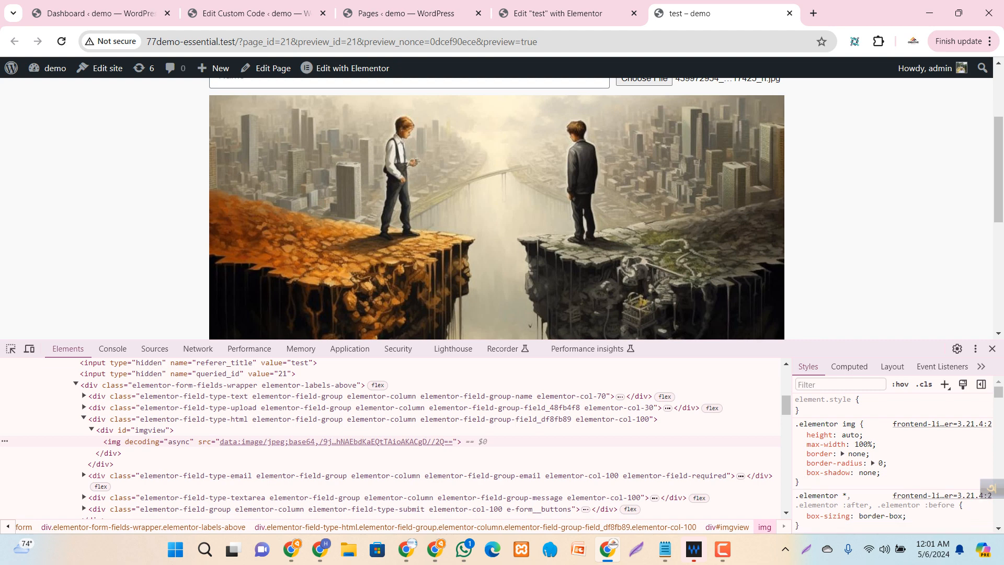
key(Return)
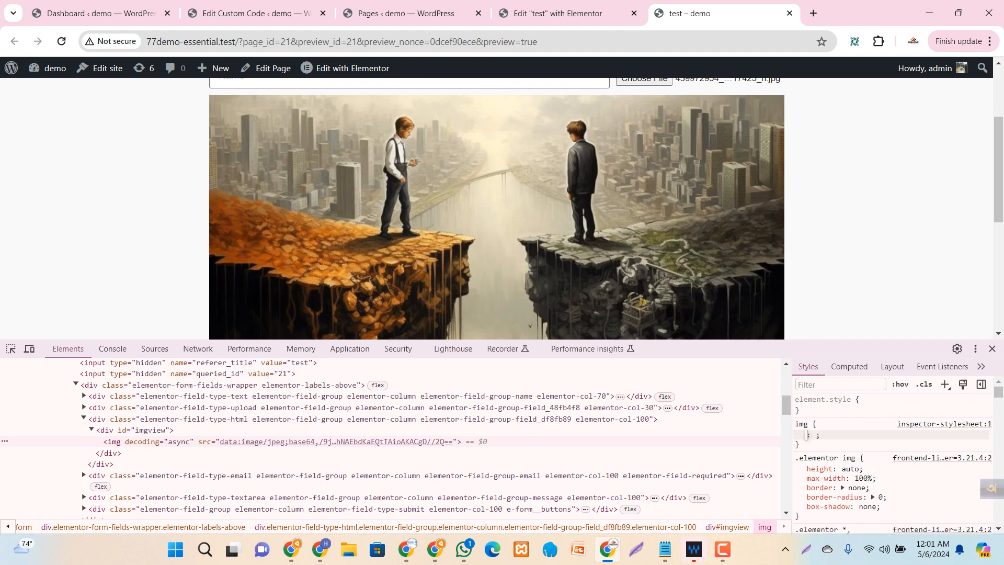
Step: Try a max-width of 50px in the new img rule and remove the declaration again
text(max)
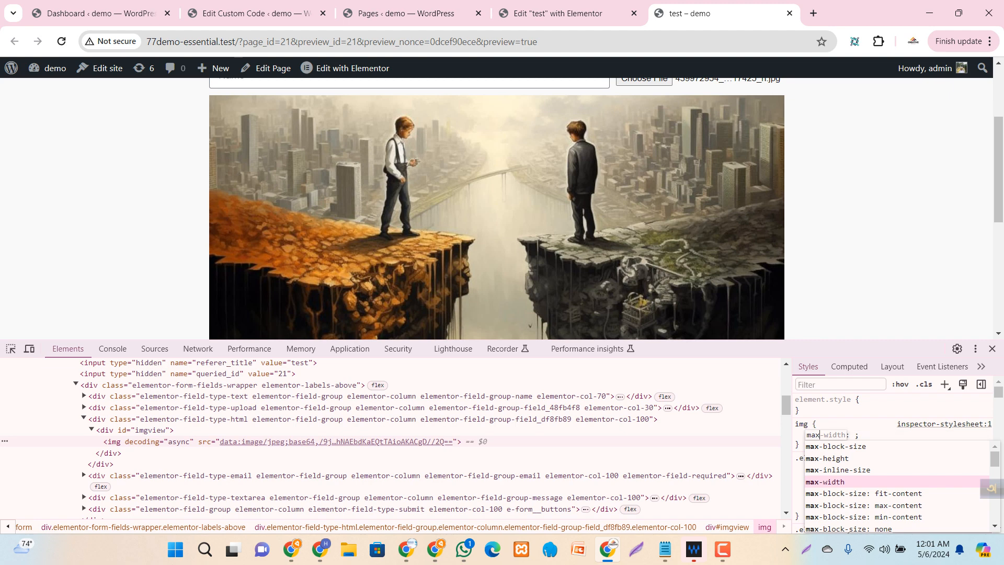
key(Tab)
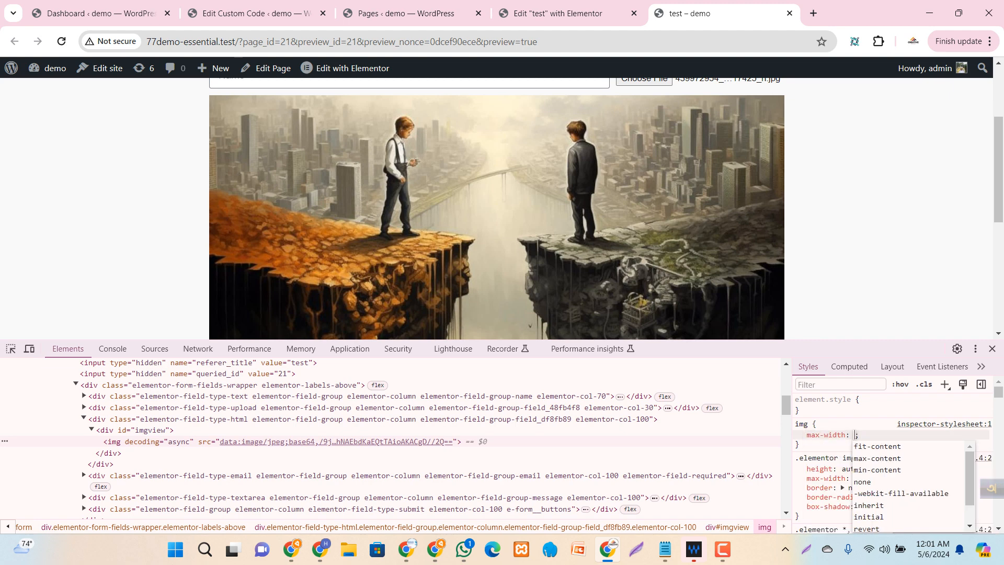
text(5)
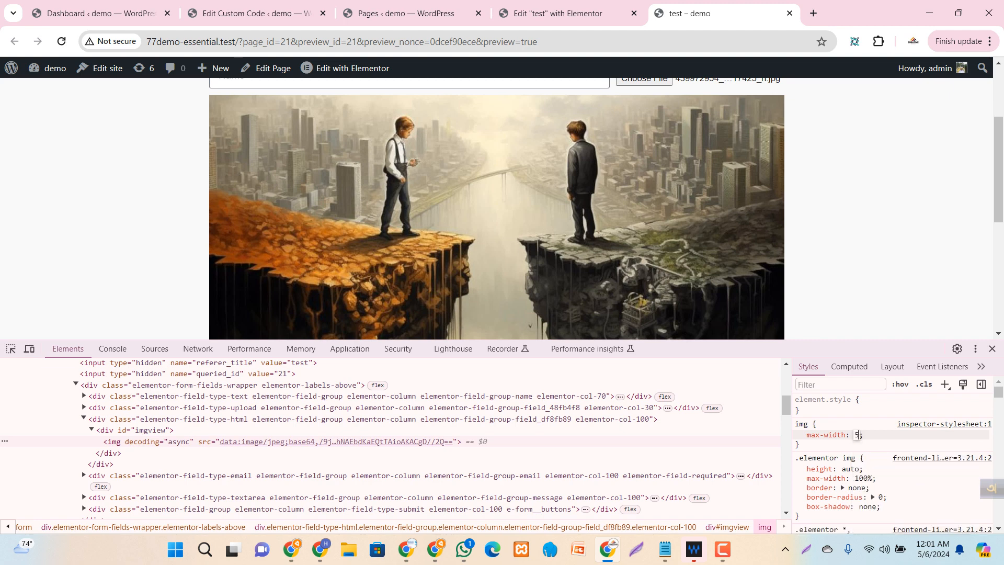
text(0%)
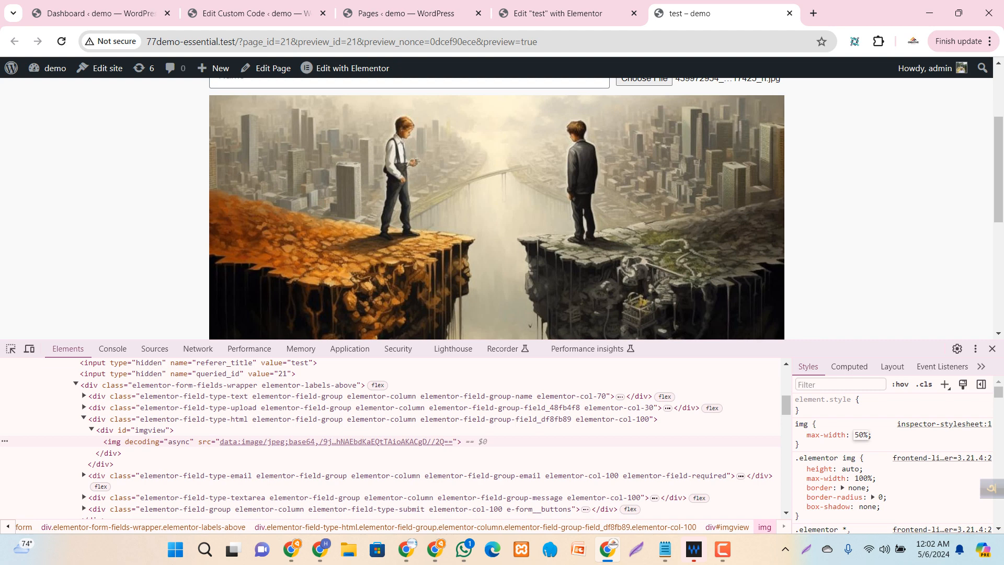
key(BackSpace)
text(px)
key(Return)
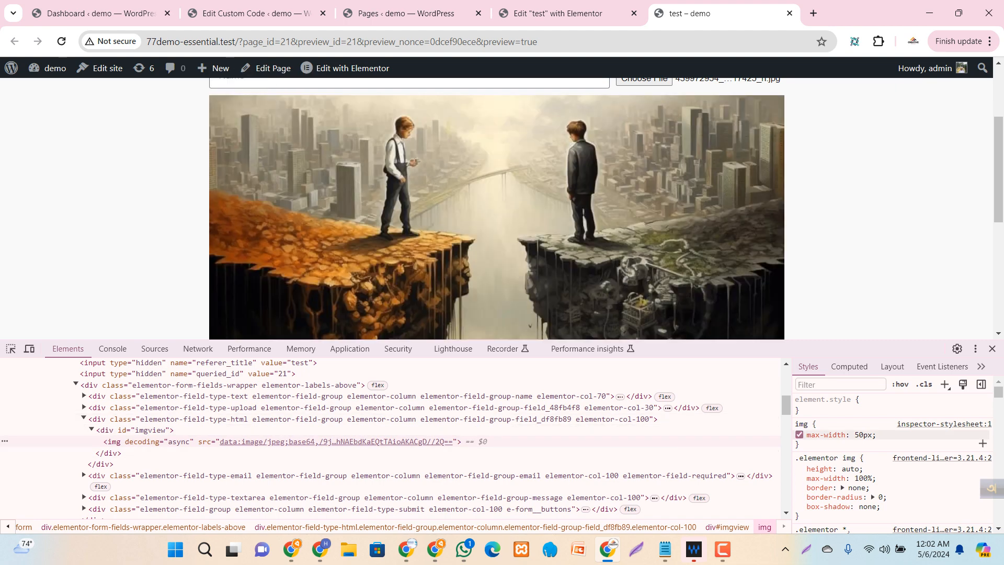
click(864, 435)
key(BackSpace)
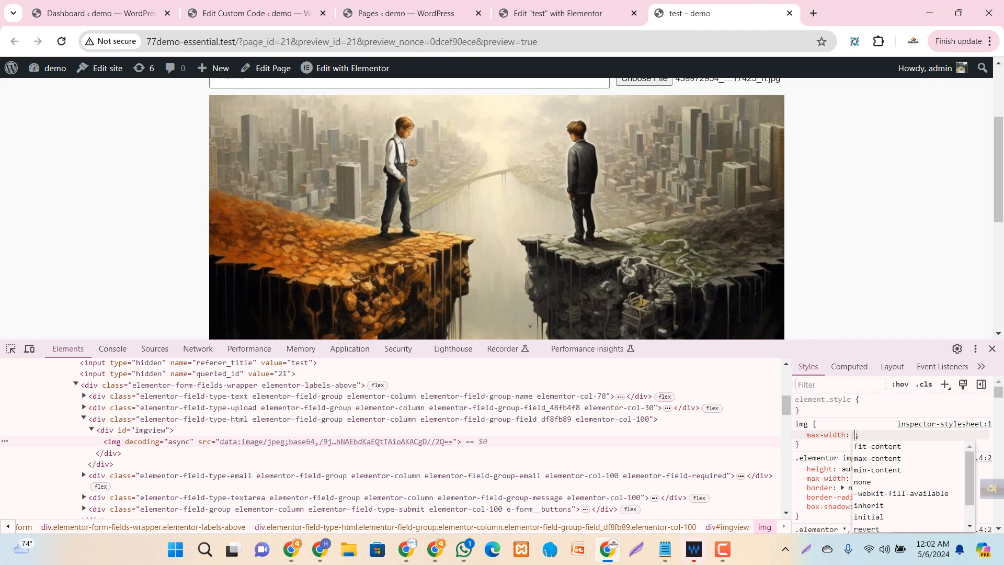
key(Return)
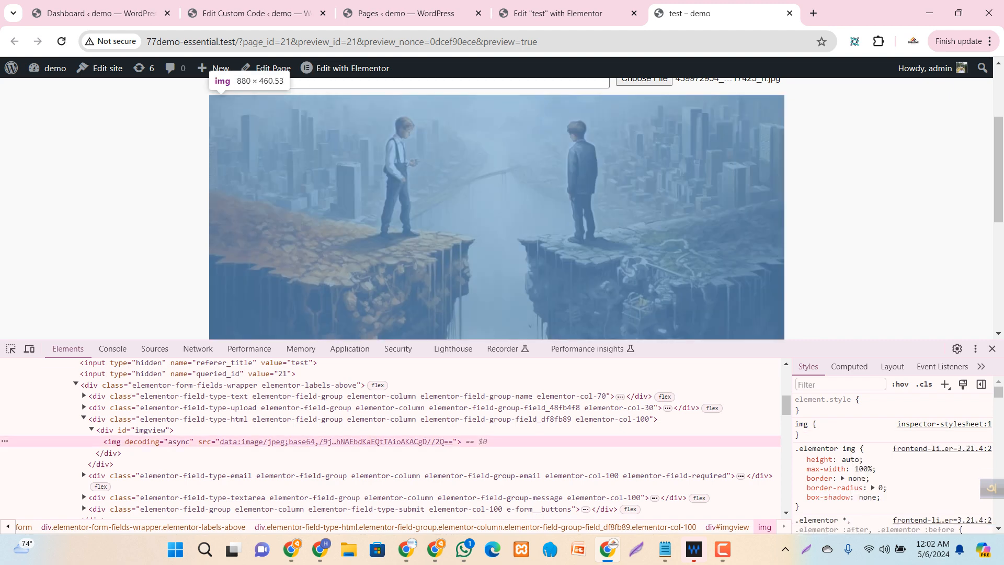
Step: Add a width of 50px to the .elementor img rule and check the resized preview in the form
click(858, 506)
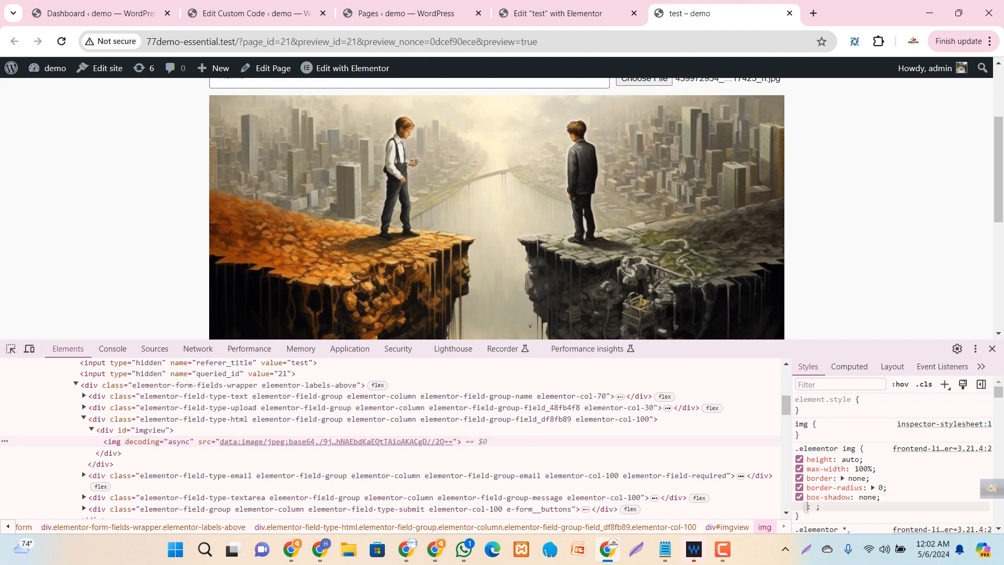
text(w)
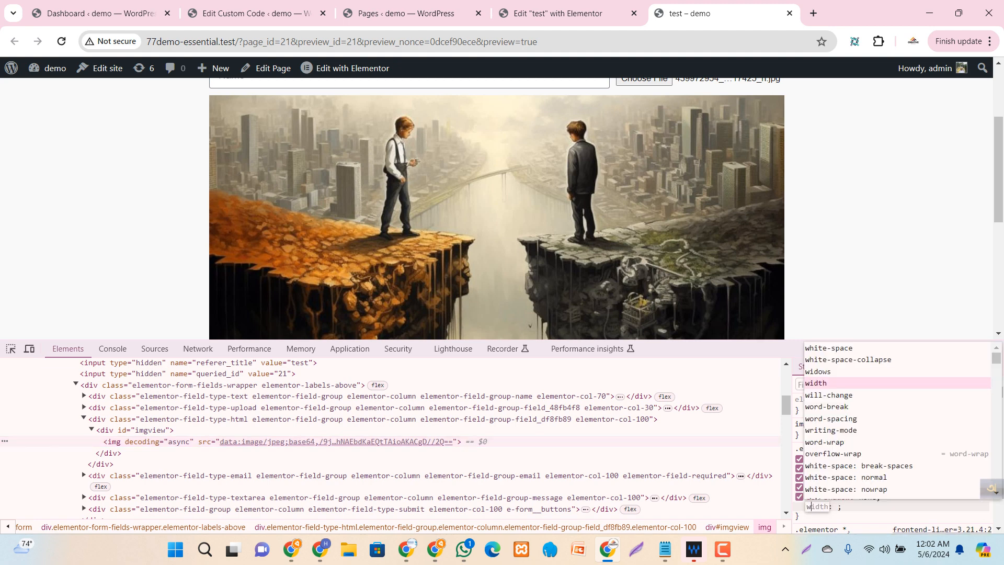
key(Return)
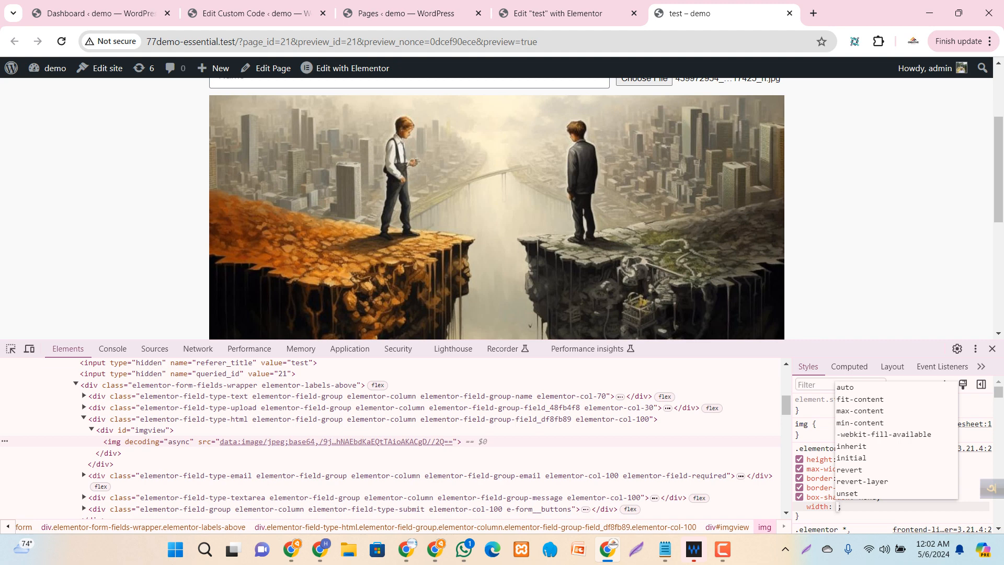
text(50)
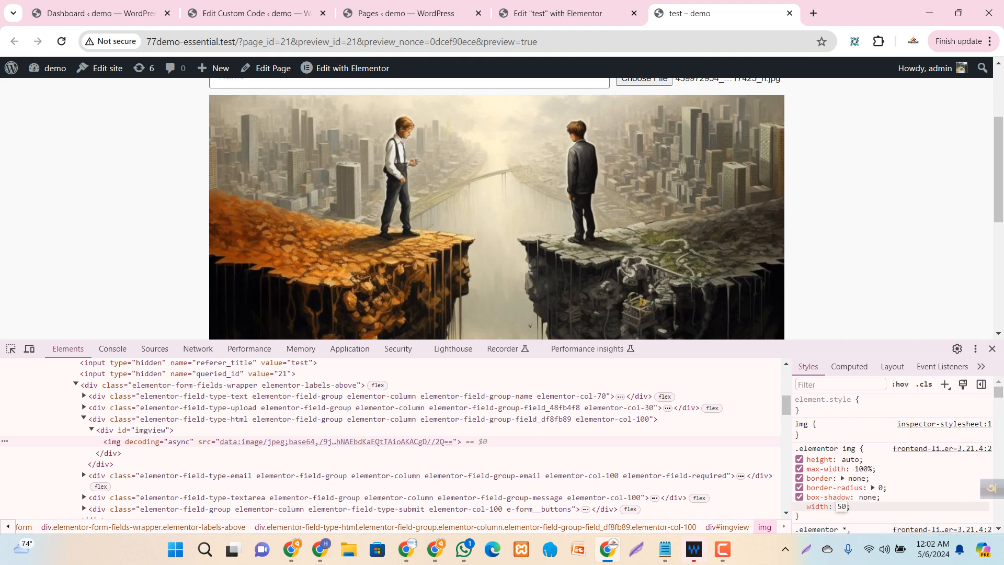
text(px)
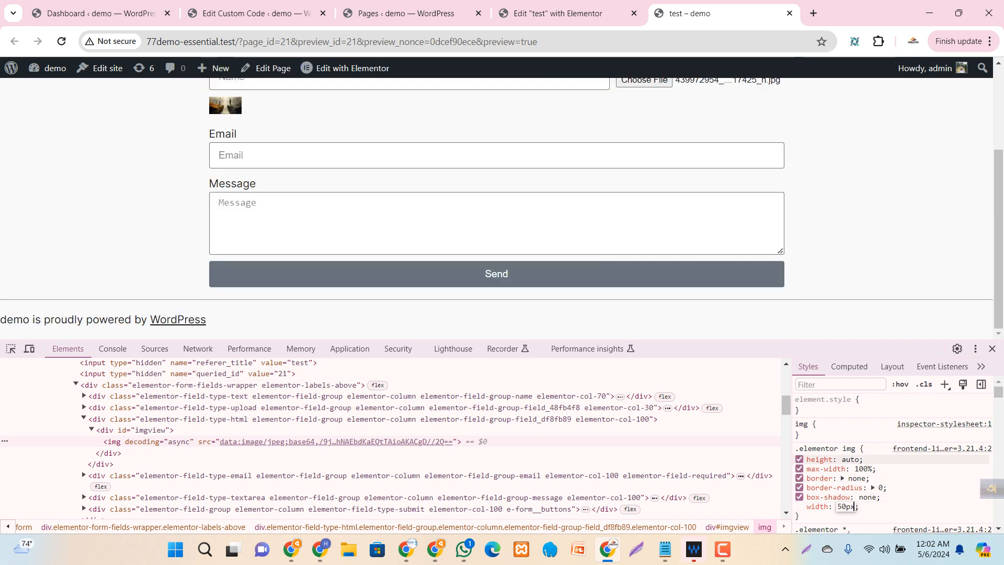
scroll(523, 225, up, 1)
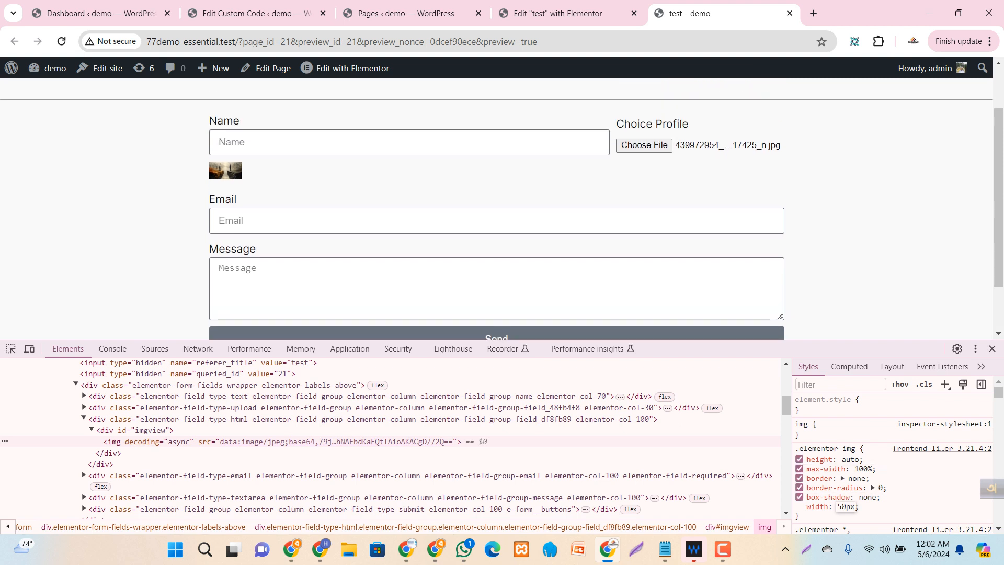
Step: Gradually increase the preview image's width in the .elementor img rule to 150px
key(Up)
key(Up)
key(Up)
key(Up)
key(Up)
key(Up)
key(Up)
key(Up)
key(Up)
key(Up)
key(Up)
key(Up)
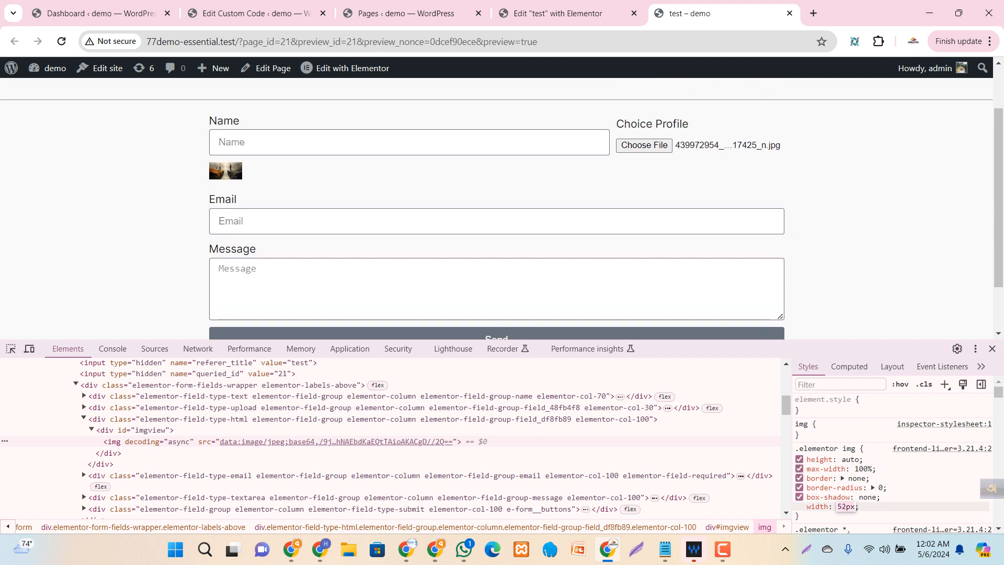
key(Up)
key(Up)
key(Up)
key(Up)
key(Up)
key(Up)
key(Up)
key(Up)
key(Up)
key(Up)
key(Up)
key(Up)
key(Up)
key(Up)
key(Up)
key(Up)
key(Up)
key(Up)
key(Up)
key(Up)
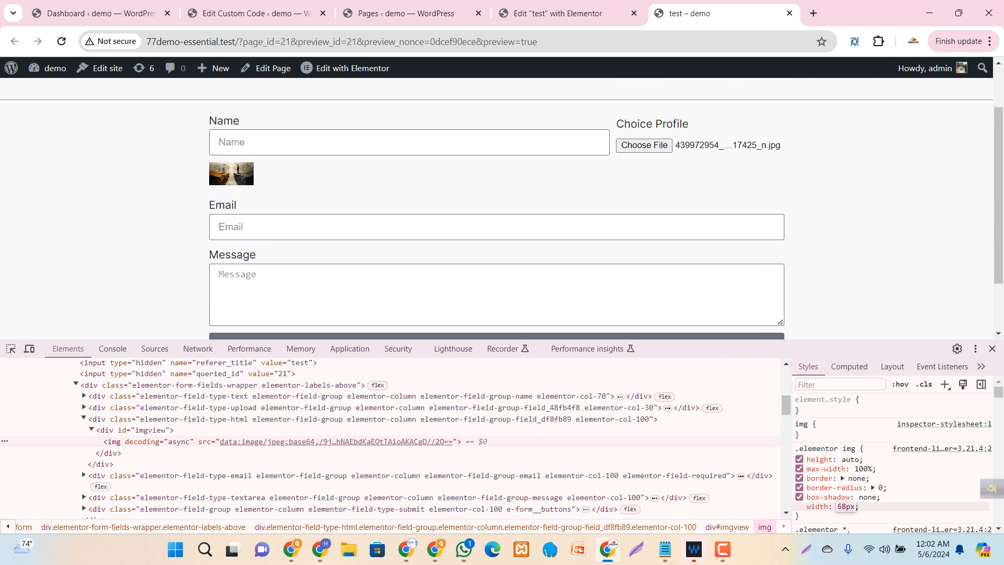
right_click(847, 505)
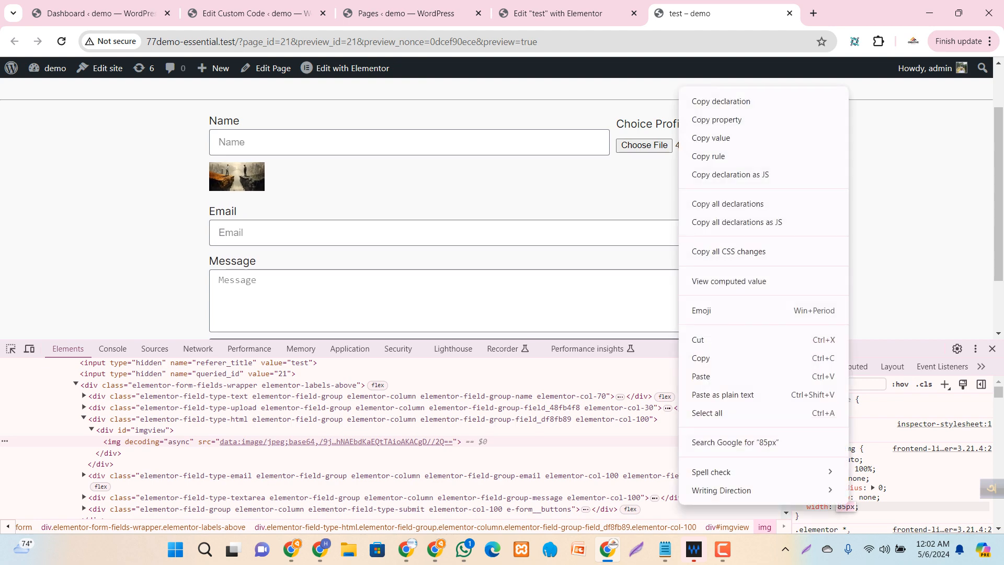
key(Escape)
key(Up)
key(Up)
key(Up)
key(Up)
key(Up)
key(Up)
key(Up)
key(Up)
key(Up)
key(Up)
key(Up)
key(Up)
key(Up)
key(Up)
key(Up)
key(Up)
key(Up)
key(Up)
key(Up)
key(Up)
key(Up)
key(Up)
key(Up)
key(Up)
key(Up)
key(Up)
key(Up)
key(Up)
key(Up)
key(Up)
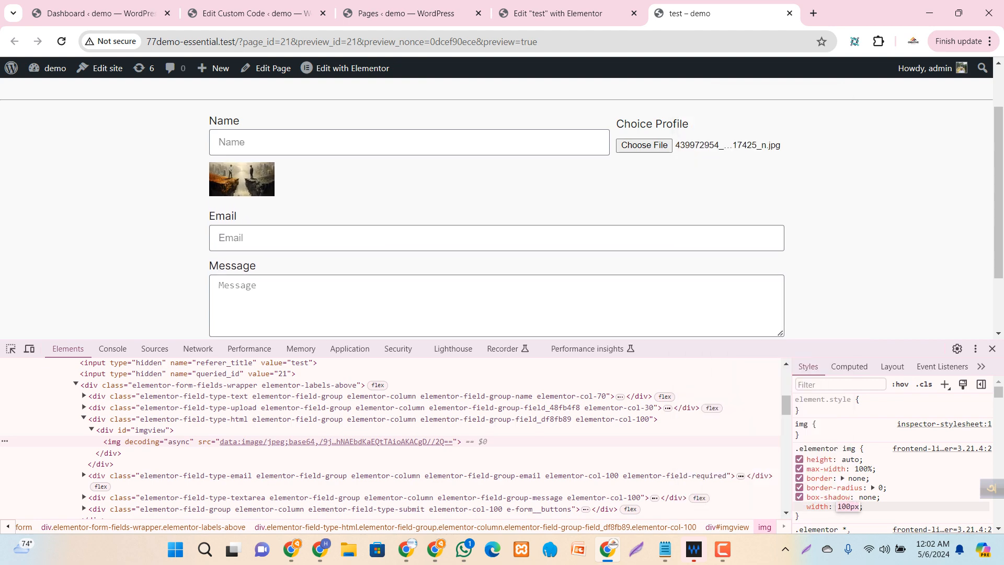
key(Up)
key(Up)
key(Up)
key(Up)
key(Up)
key(Up)
key(Up)
key(Up)
key(Up)
key(Up)
key(Up)
key(Up)
key(Up)
key(Up)
key(Up)
key(Up)
key(Up)
key(Up)
key(Up)
key(Up)
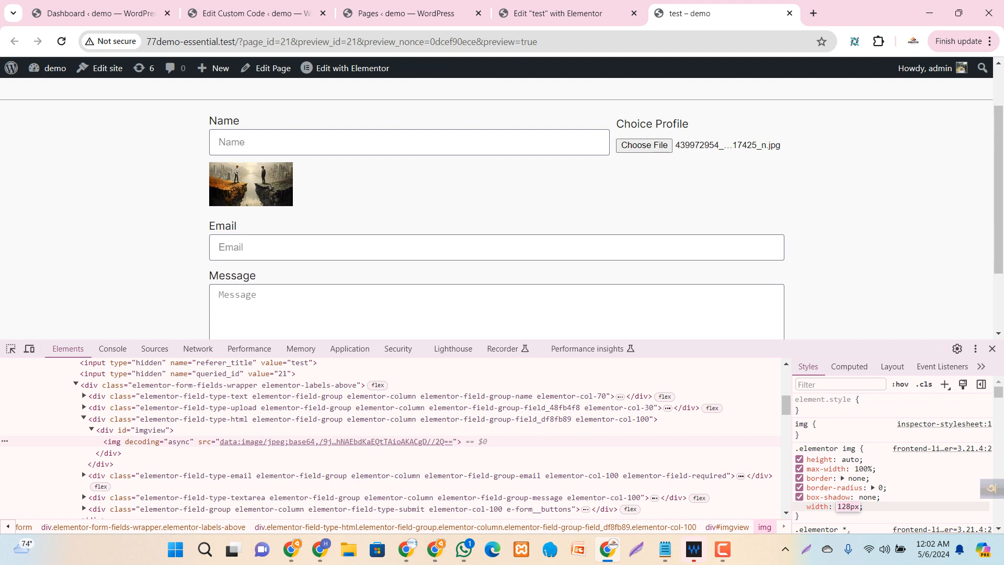
key(Up)
key(Up)
key(Up)
key(Up)
key(Up)
key(Up)
key(Up)
key(Up)
key(Up)
key(Up)
key(Up)
key(Up)
key(Up)
key(Up)
key(Up)
key(Up)
key(Up)
key(Up)
key(Up)
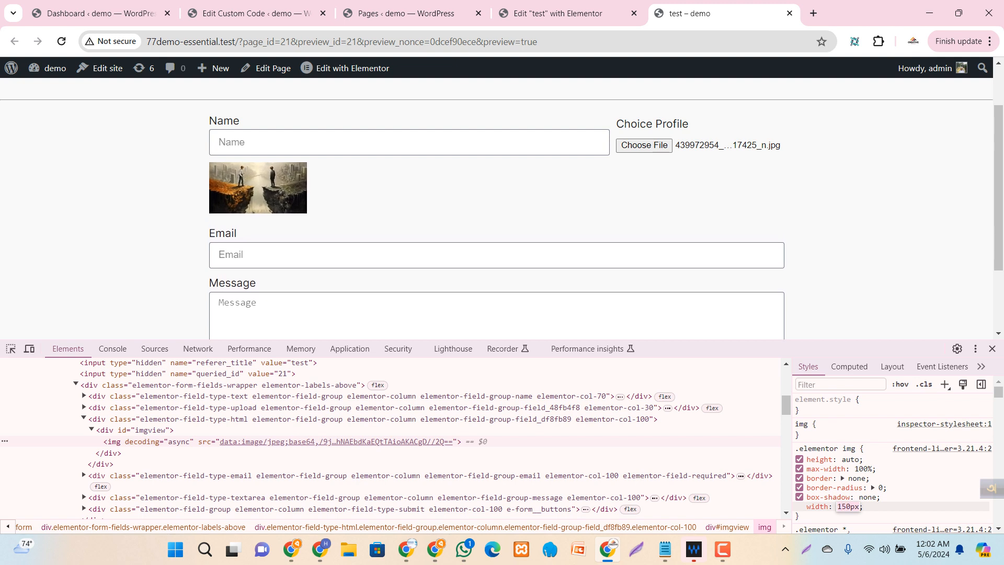
Step: Gradually increase the preview image's width in the .elementor img rule to 247px and close the developer tools
key(Up)
key(Up)
key(Up)
key(Up)
key(Up)
key(Up)
key(Up)
key(Up)
key(Up)
key(Up)
key(Up)
key(Up)
key(Up)
key(Up)
key(Up)
key(Up)
key(Up)
key(Up)
key(Up)
key(Up)
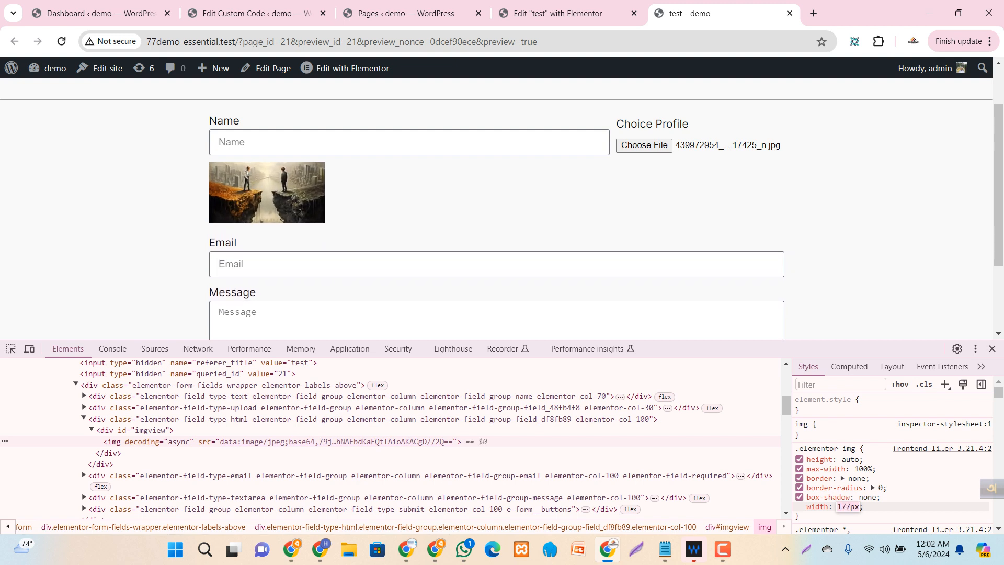
key(Up)
key(Up)
key(Up)
key(Up)
key(Up)
key(Up)
key(Up)
key(Up)
key(Up)
key(Up)
key(Up)
key(Up)
key(Up)
key(Up)
key(Up)
key(Up)
key(Up)
key(Up)
key(Up)
key(Up)
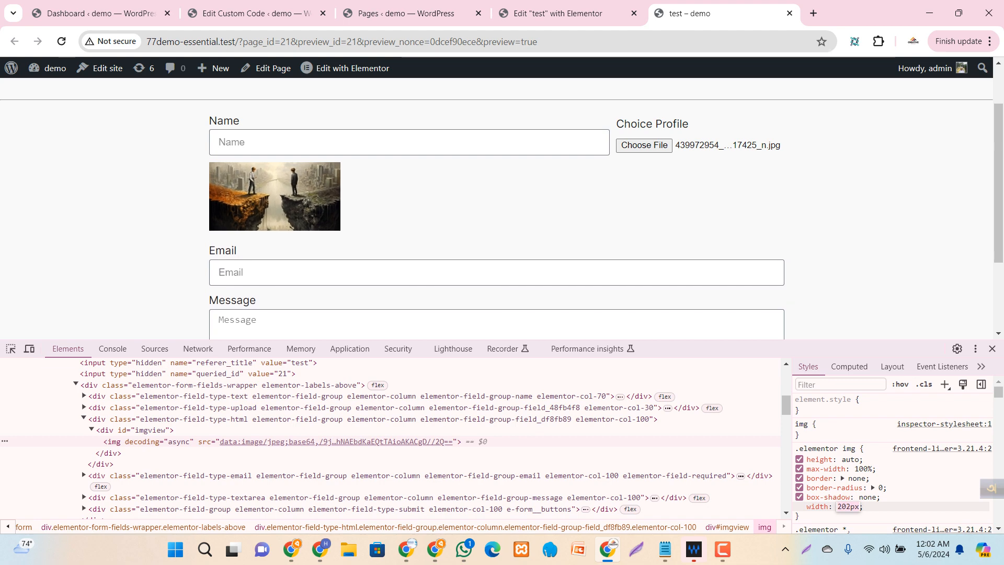
key(Up)
key(Up)
key(Up)
key(Up)
key(Up)
key(Up)
key(Up)
key(Up)
key(Up)
key(Up)
key(Up)
key(Up)
key(Up)
key(Up)
key(Up)
key(Up)
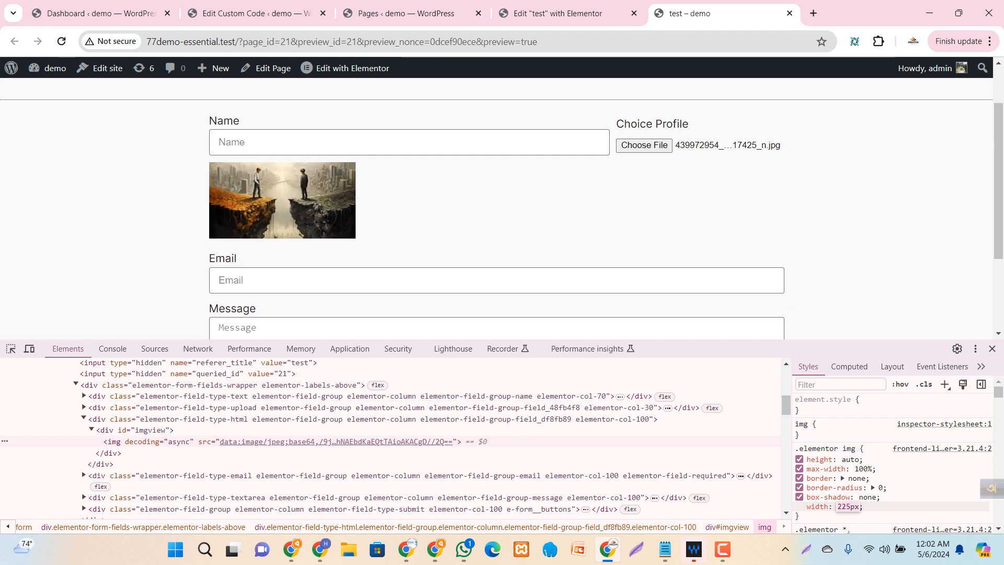
key(Up)
key(Up)
key(Up)
key(Up)
key(Up)
key(Up)
key(Up)
key(Up)
key(Up)
key(Up)
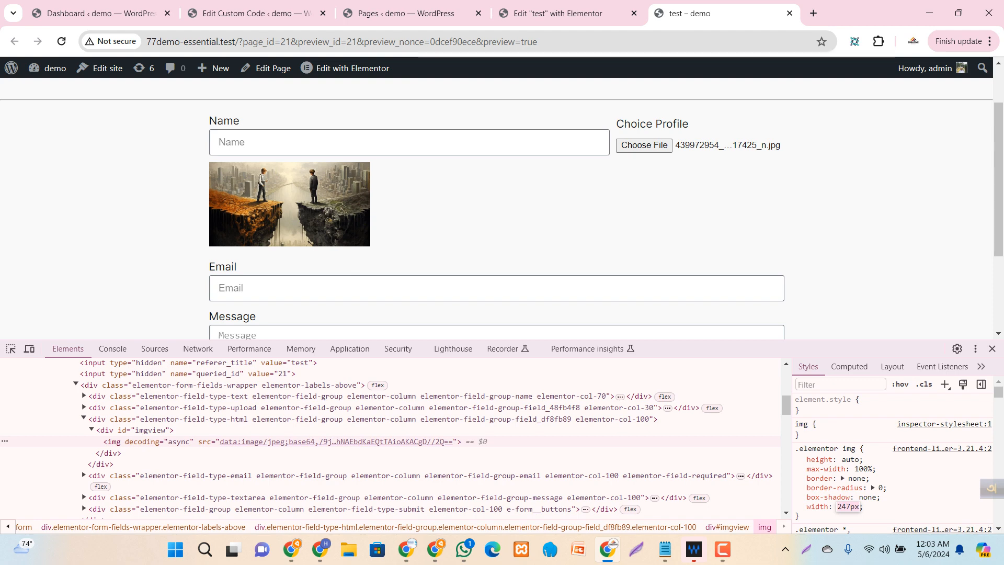
click(993, 349)
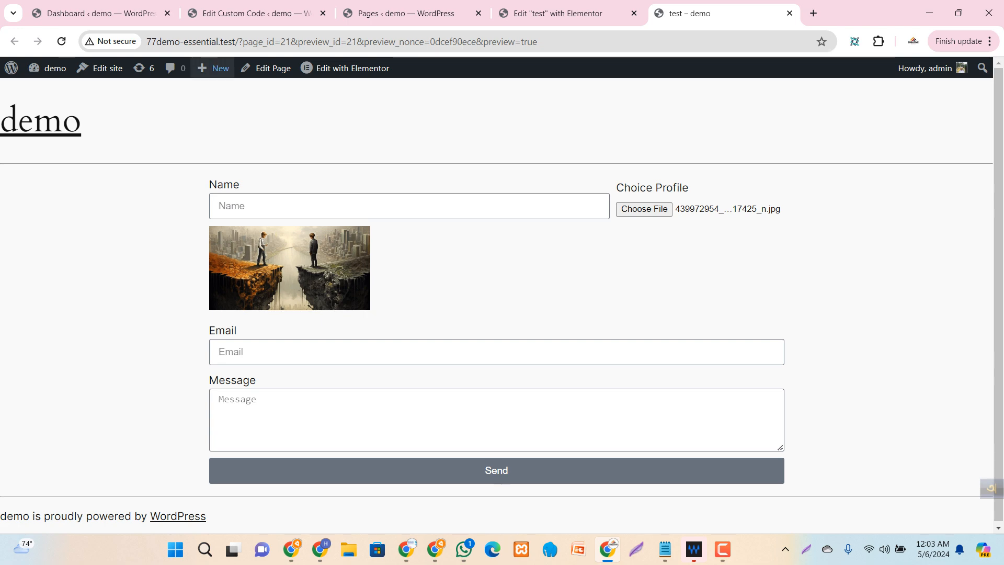
click(62, 42)
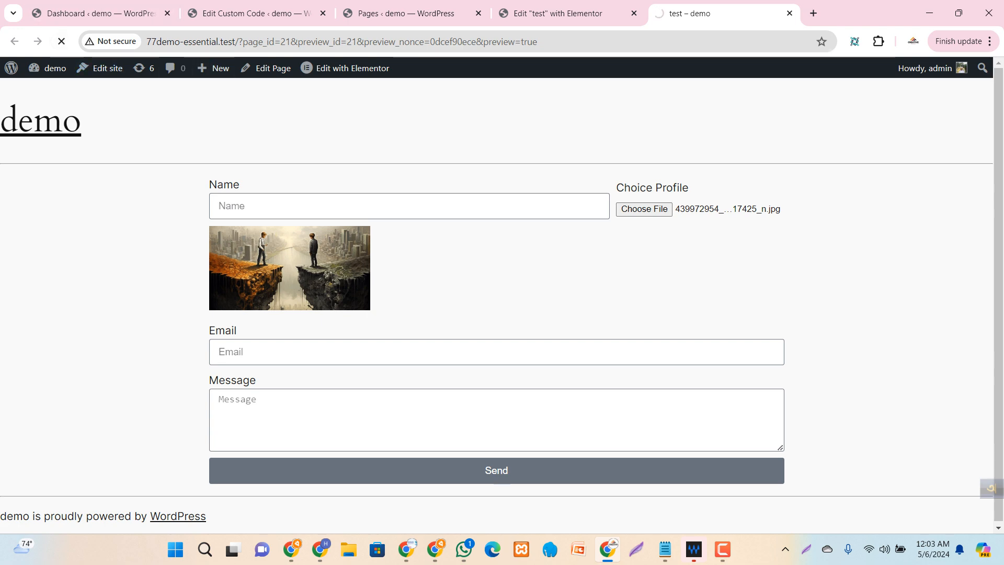
click(649, 209)
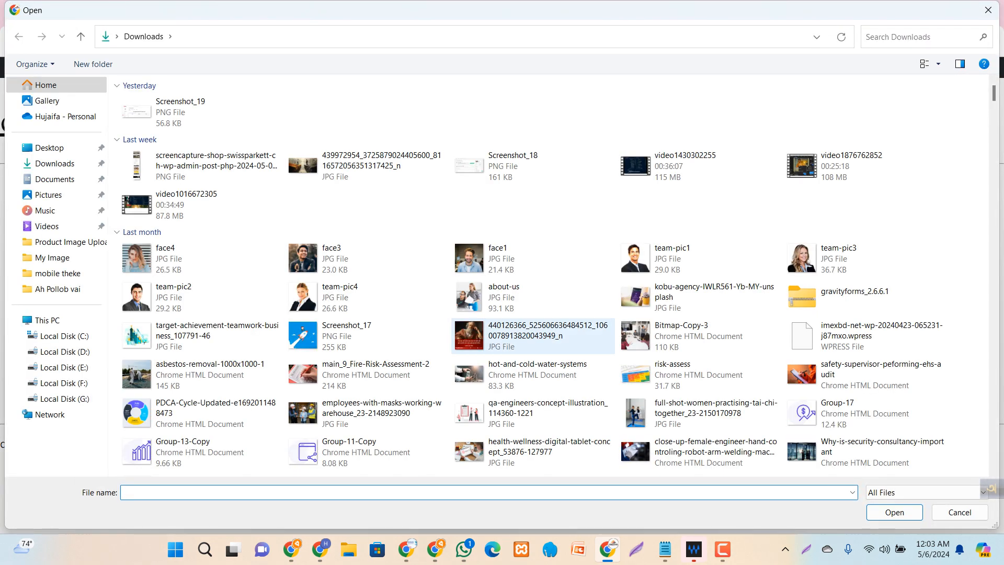
click(366, 166)
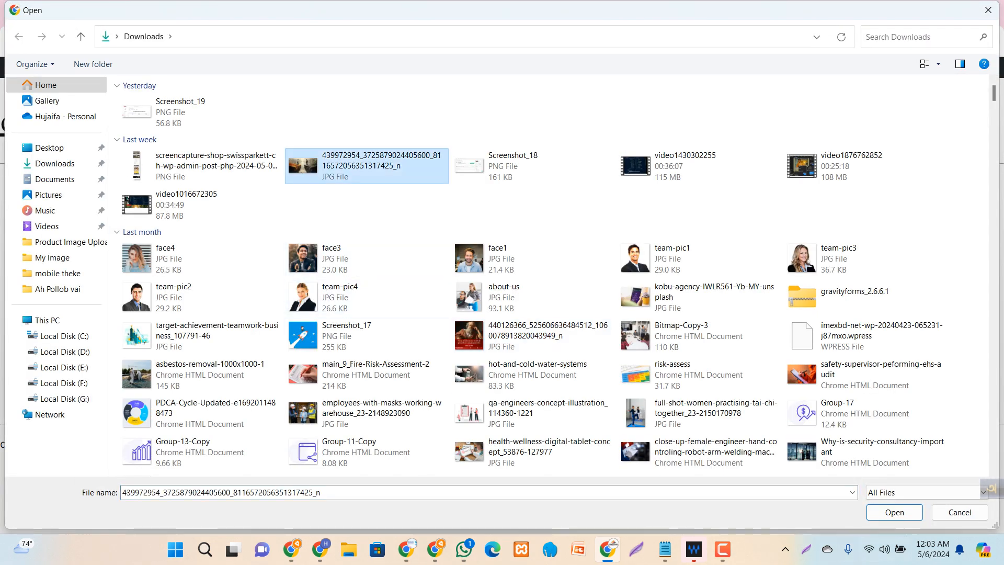
click(894, 512)
Step: Examine the uploaded image's preview between the form fields and compare the page with the form in the Elementor editor
scroll(497, 299, down, 4)
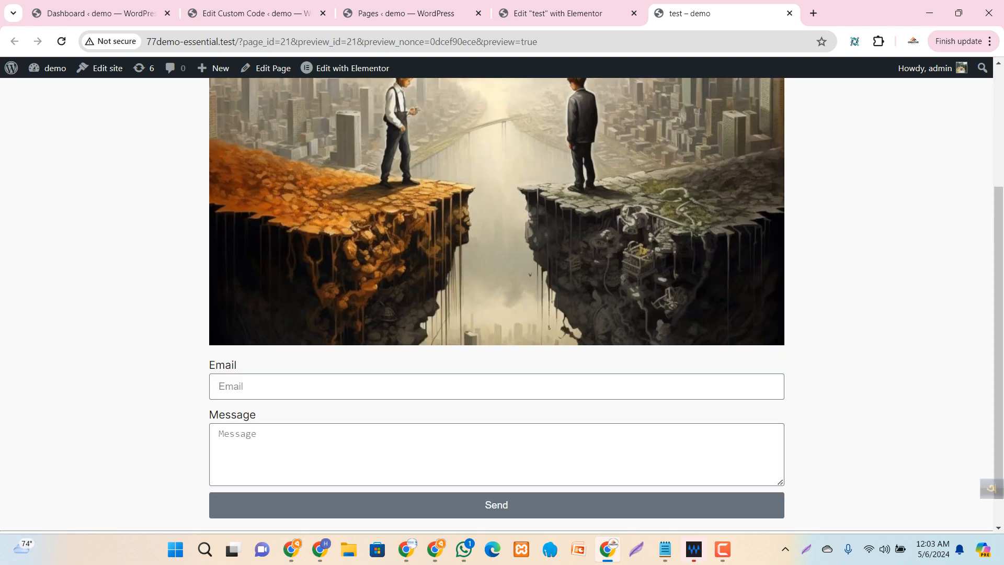
scroll(497, 304, up, 4)
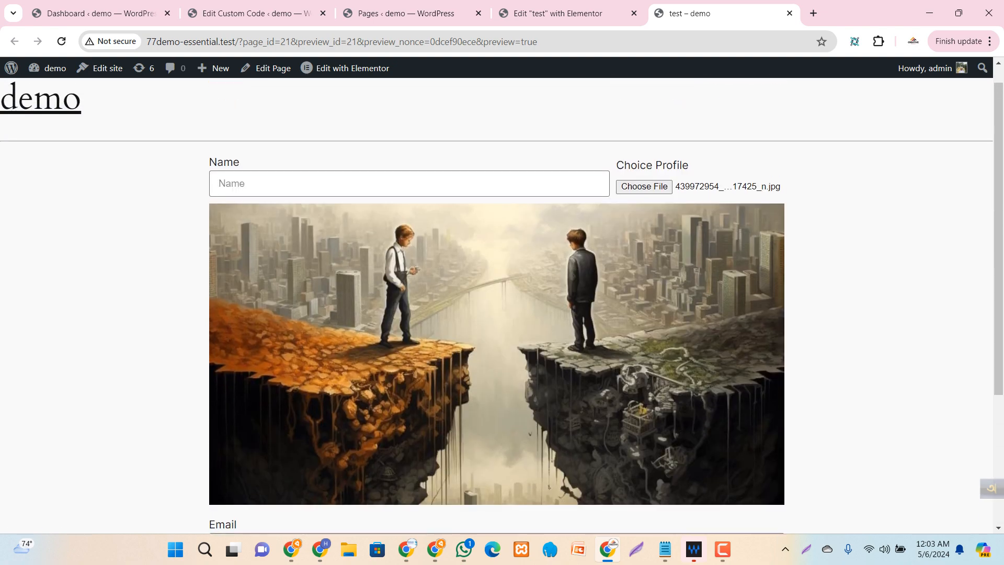
scroll(497, 306, down, 4)
scroll(497, 306, up, 4)
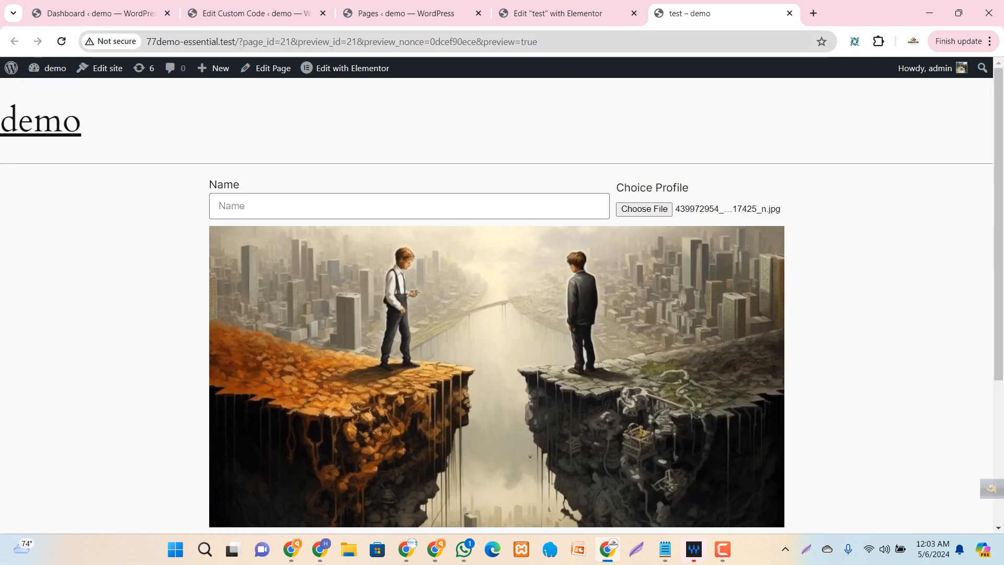
scroll(496, 306, down, 4)
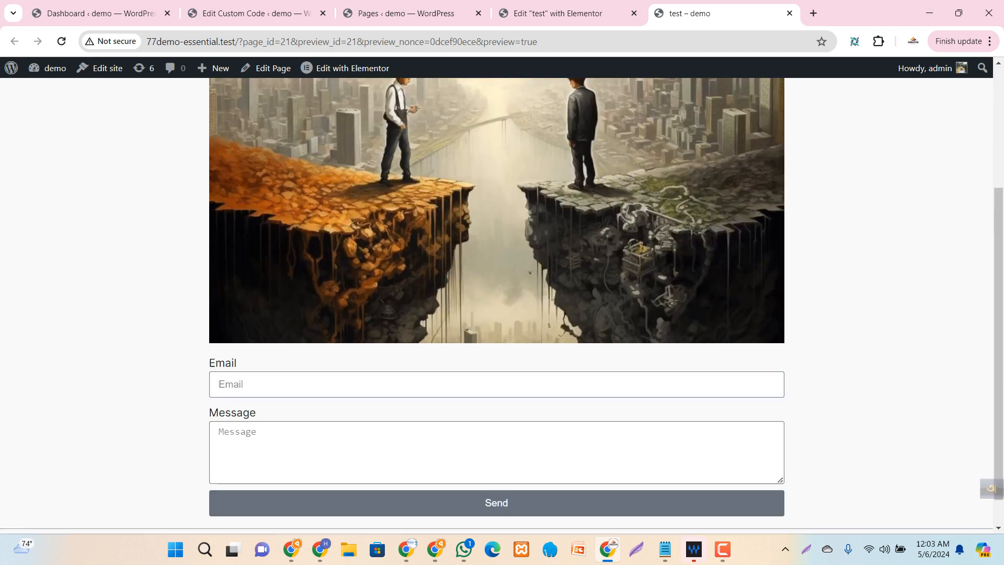
scroll(496, 306, up, 4)
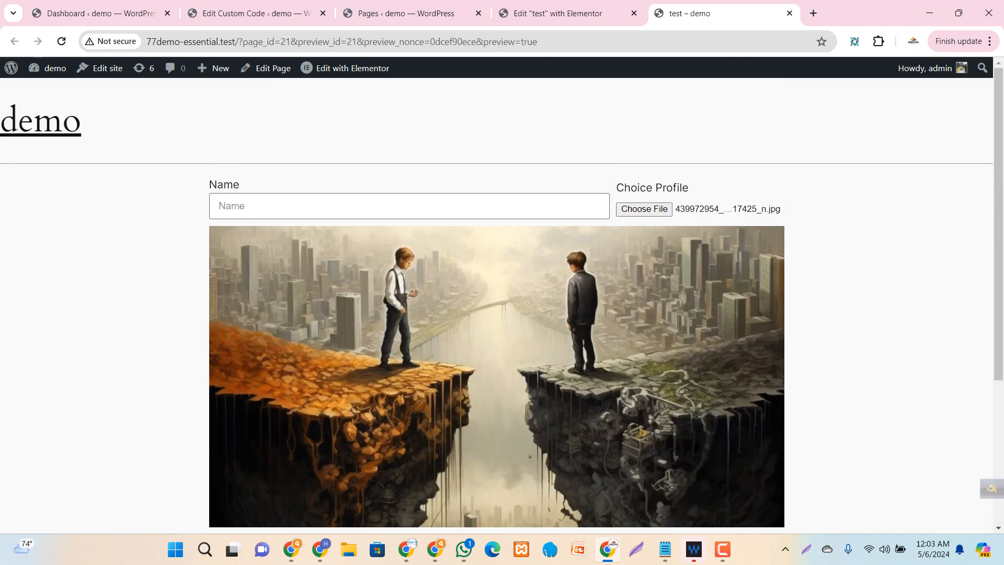
scroll(497, 306, down, 4)
scroll(496, 306, up, 4)
click(559, 14)
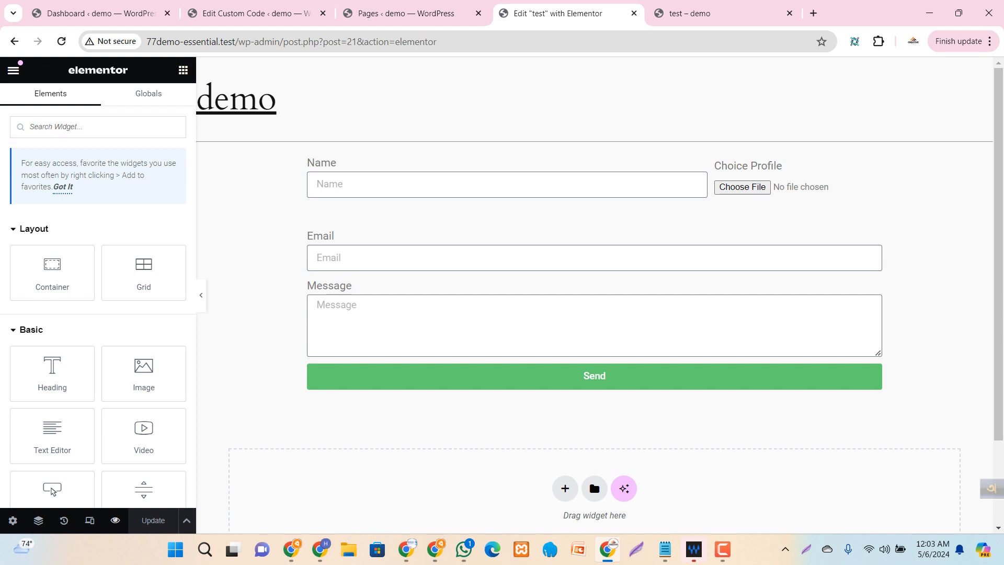
click(696, 13)
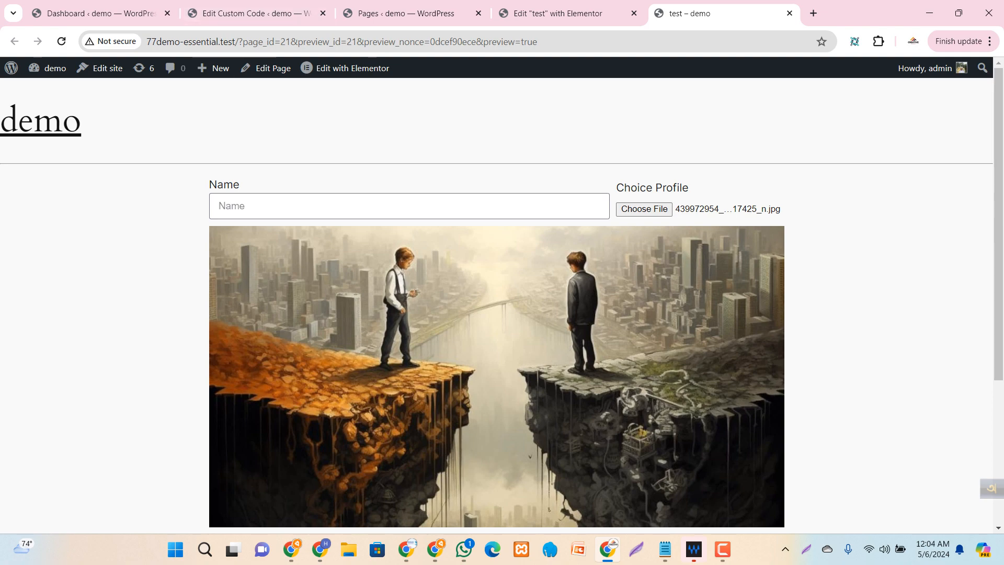
Step: Switch to the YouTube window showing the Creative Web Design channel's videos
click(406, 550)
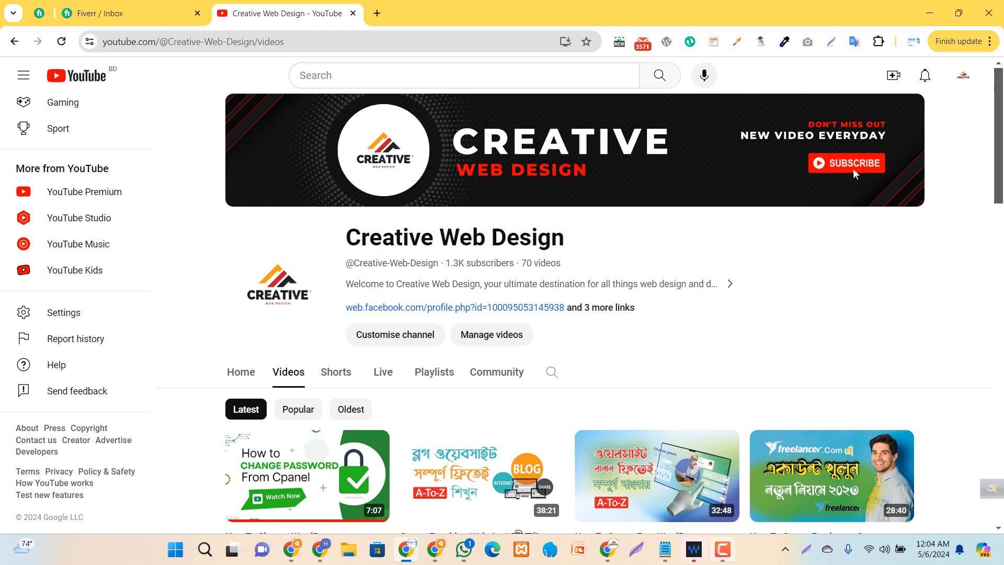
click(723, 550)
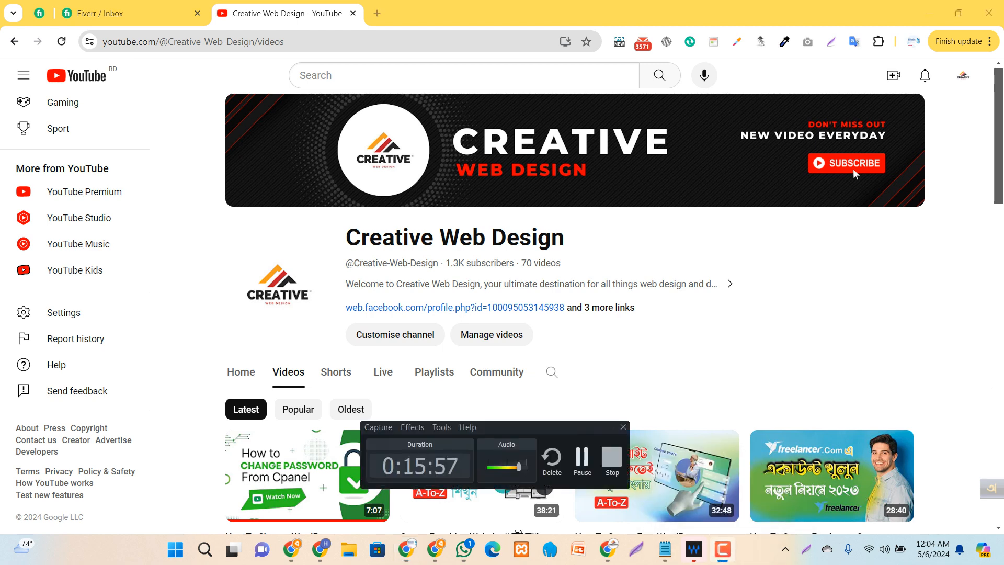